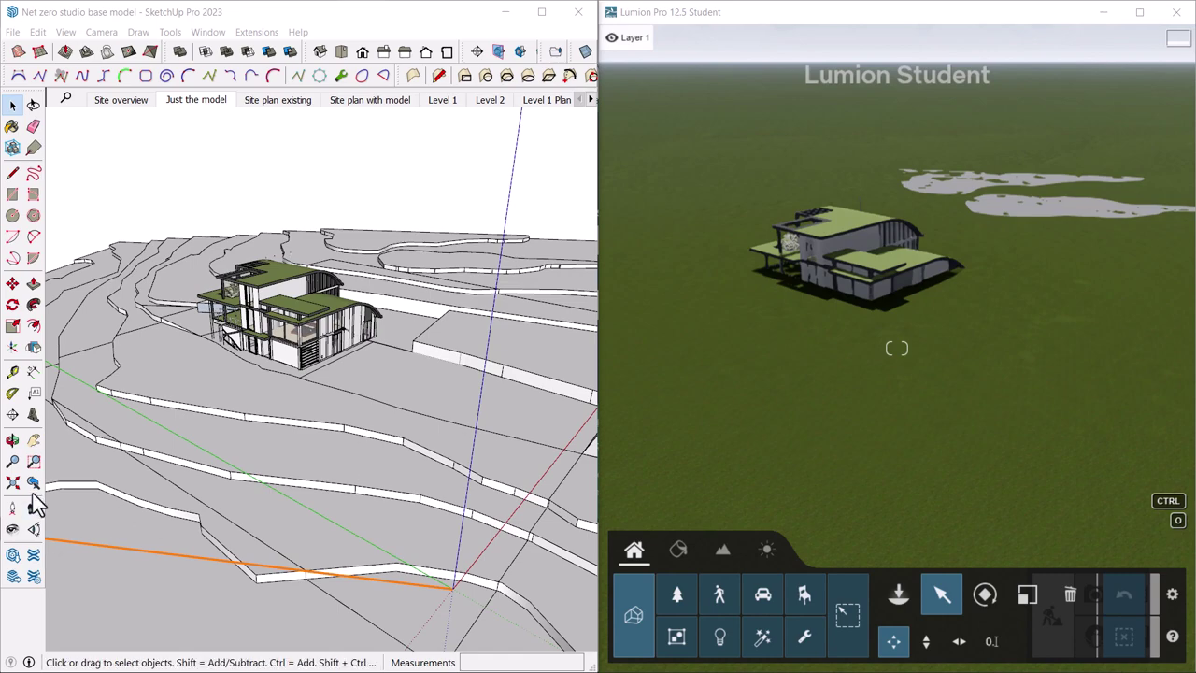
- Raise the imported site model with Move vertical so its contoured terrain sits above the grass
mouse_move(270, 401)
middle_mouse_down()
mouse_move(283, 427)
mouse_move(283, 369)
mouse_move(283, 401)
mouse_move(312, 368)
mouse_move(306, 403)
mouse_move(253, 401)
mouse_move(251, 390)
mouse_move(272, 400)
mouse_move(269, 465)
middle_mouse_up()
scroll(286, 385, "up", 5)
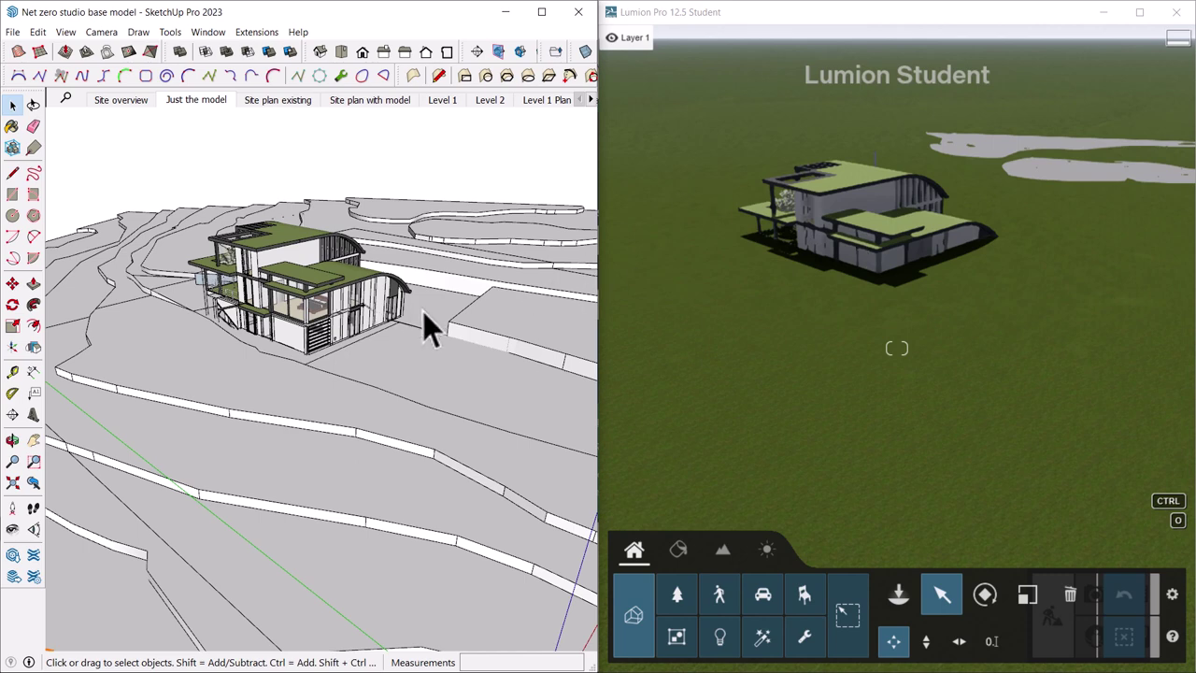
right_click_drag(801, 287, 878, 279)
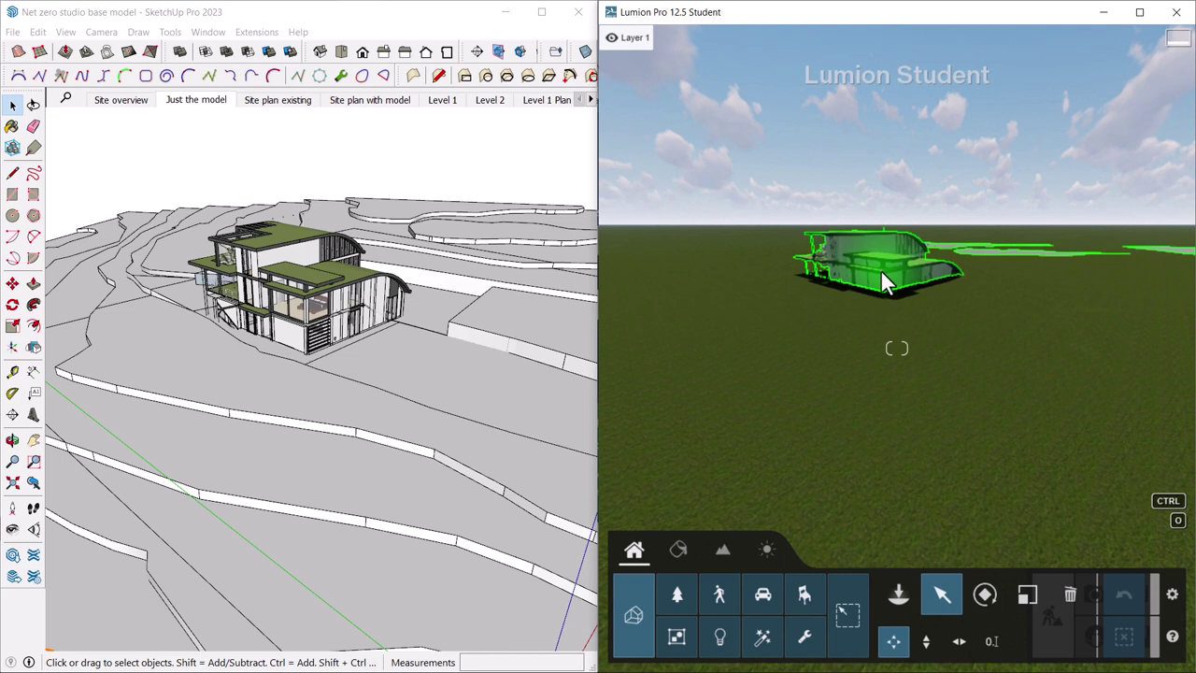
left_click(881, 270)
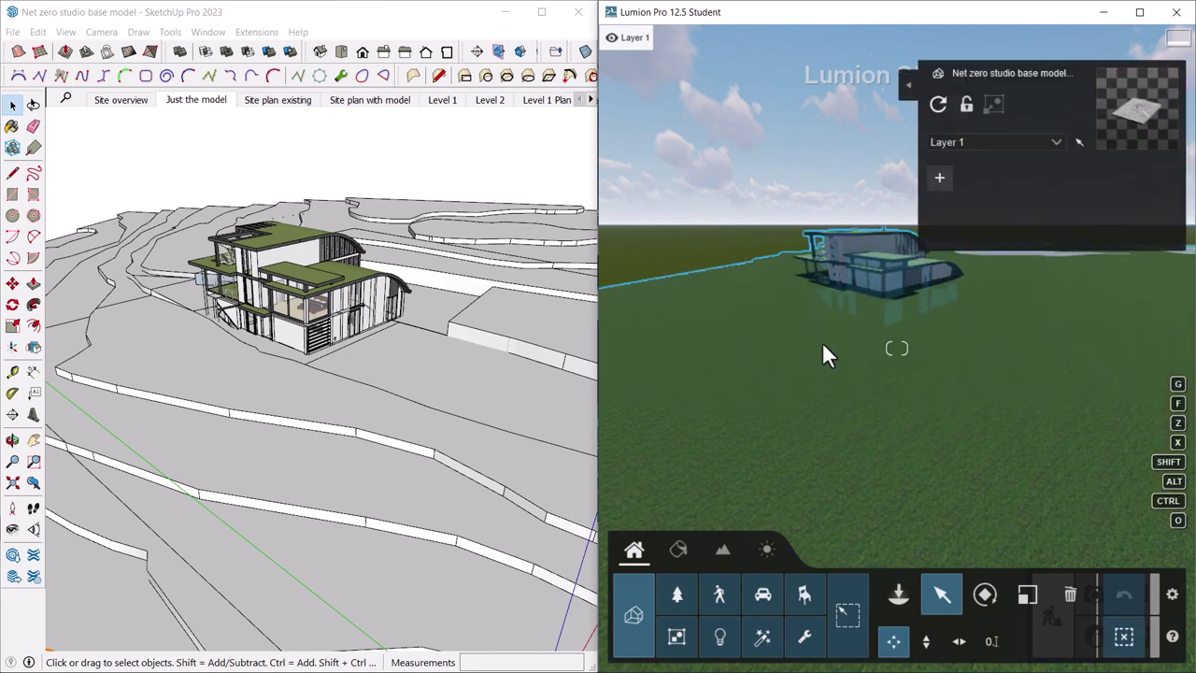
left_click(925, 641)
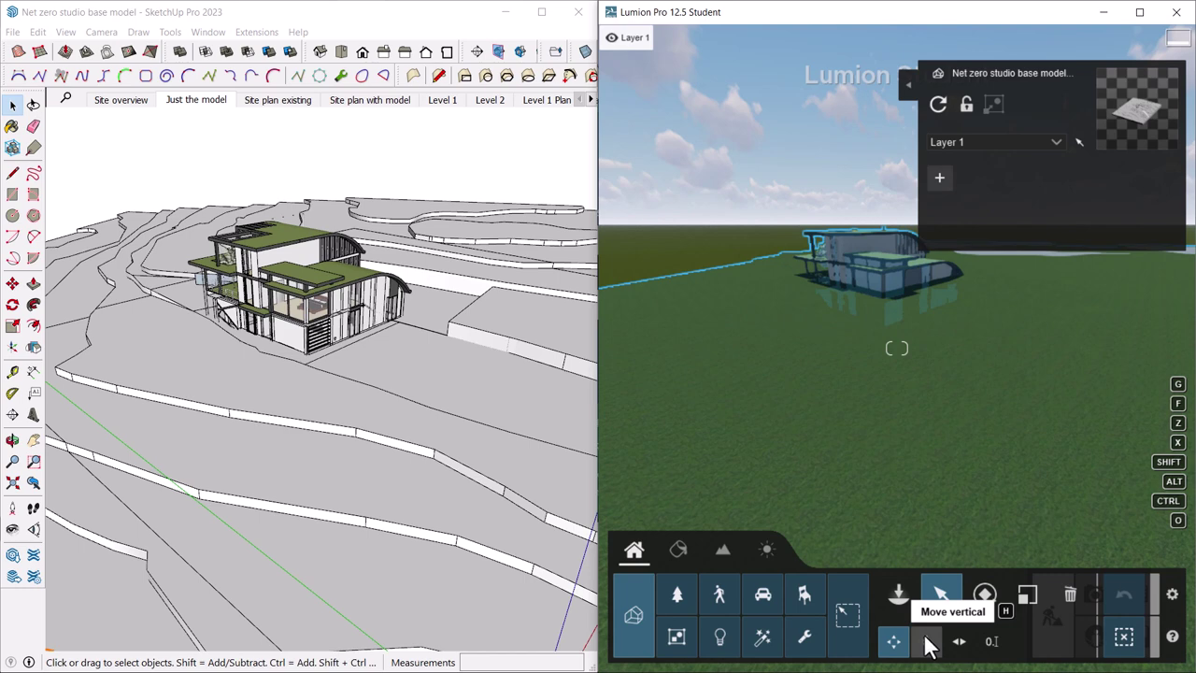
right_click_drag(866, 295, 923, 397)
left_click_drag(921, 393, 910, 59)
right_click_drag(798, 295, 853, 404)
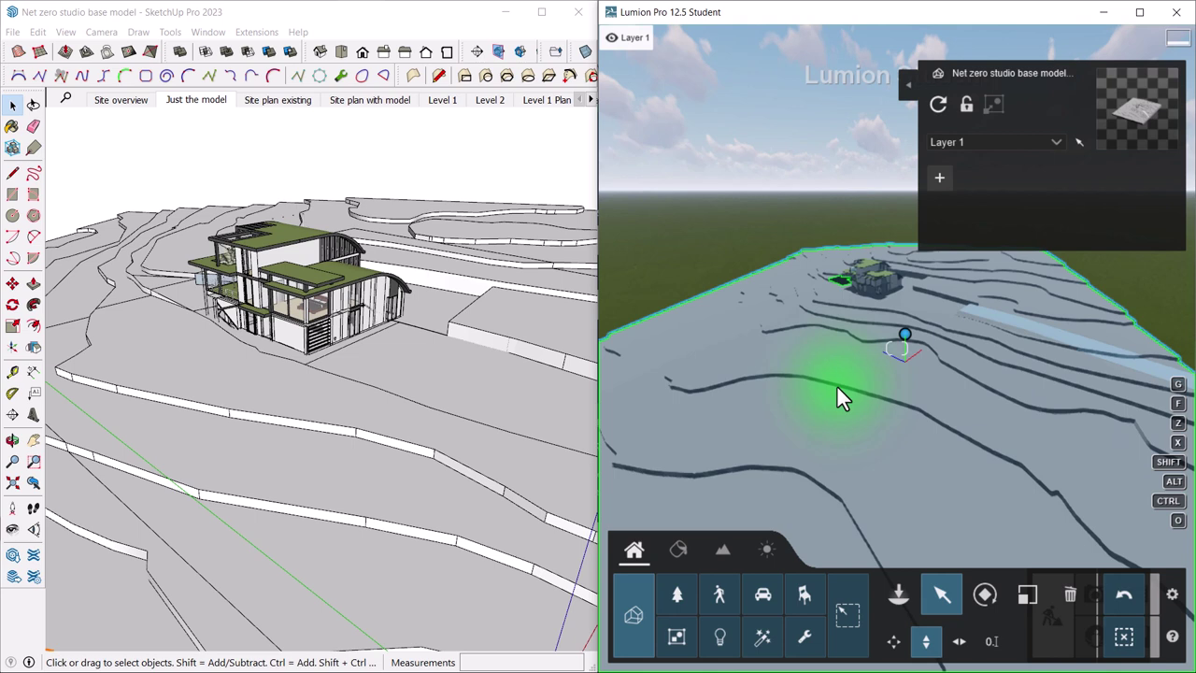
- Maximize the Lumion window and lower the site model until its terrain sinks into the grass
key("super+Up")
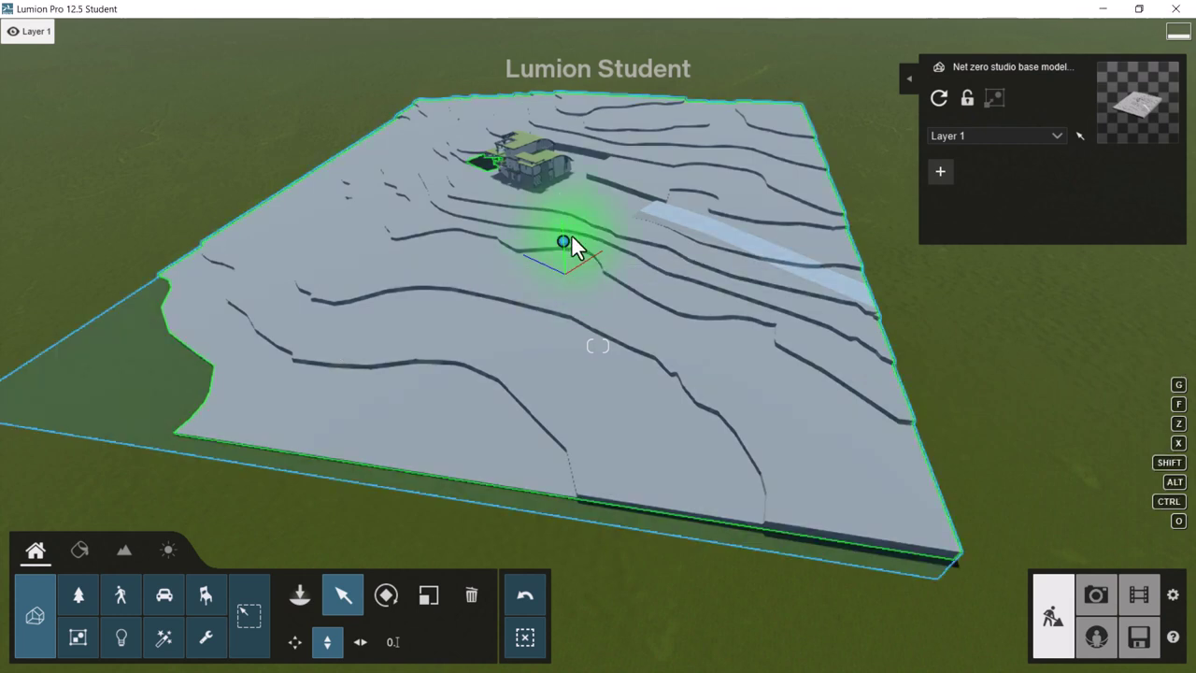
left_click_drag(560, 247, 639, 570)
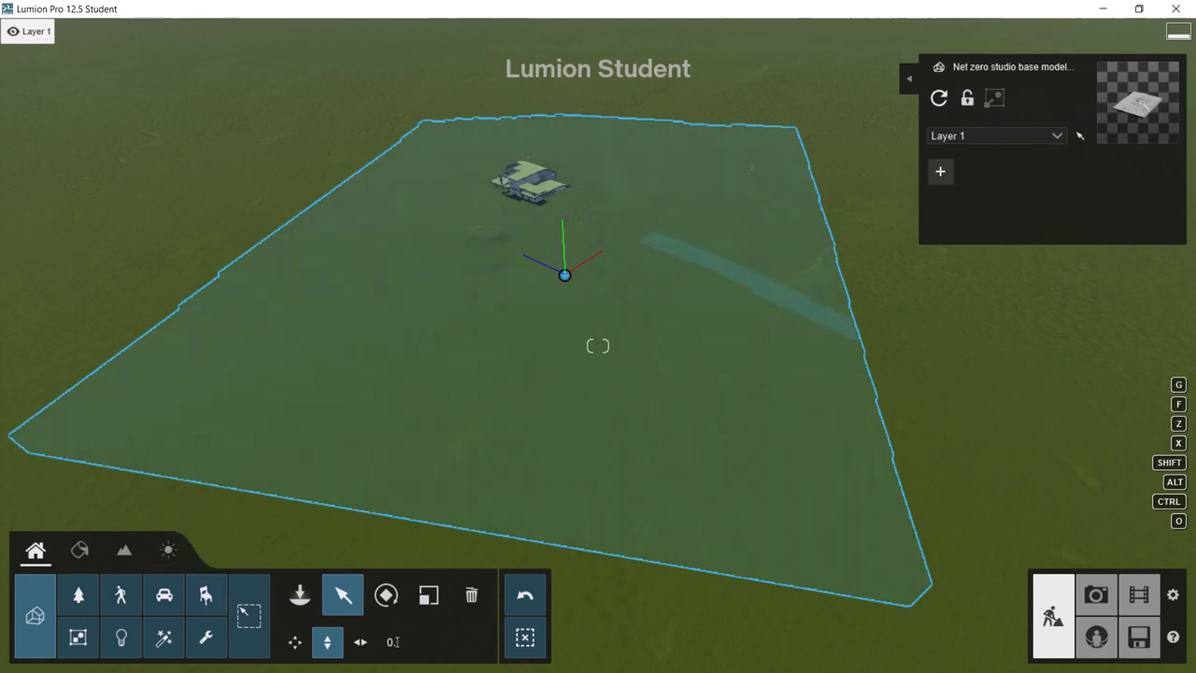
- Dig the grass down around the house with a larger, slower Height > Lower landscape brush
left_click(131, 552)
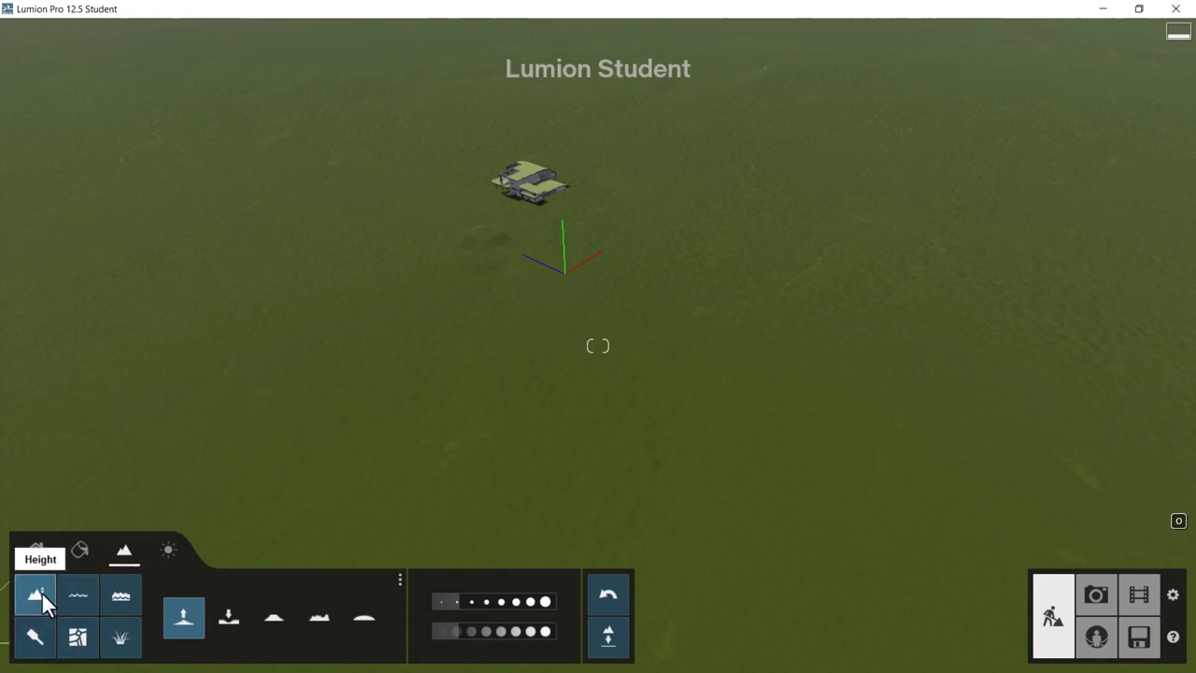
left_click(224, 614)
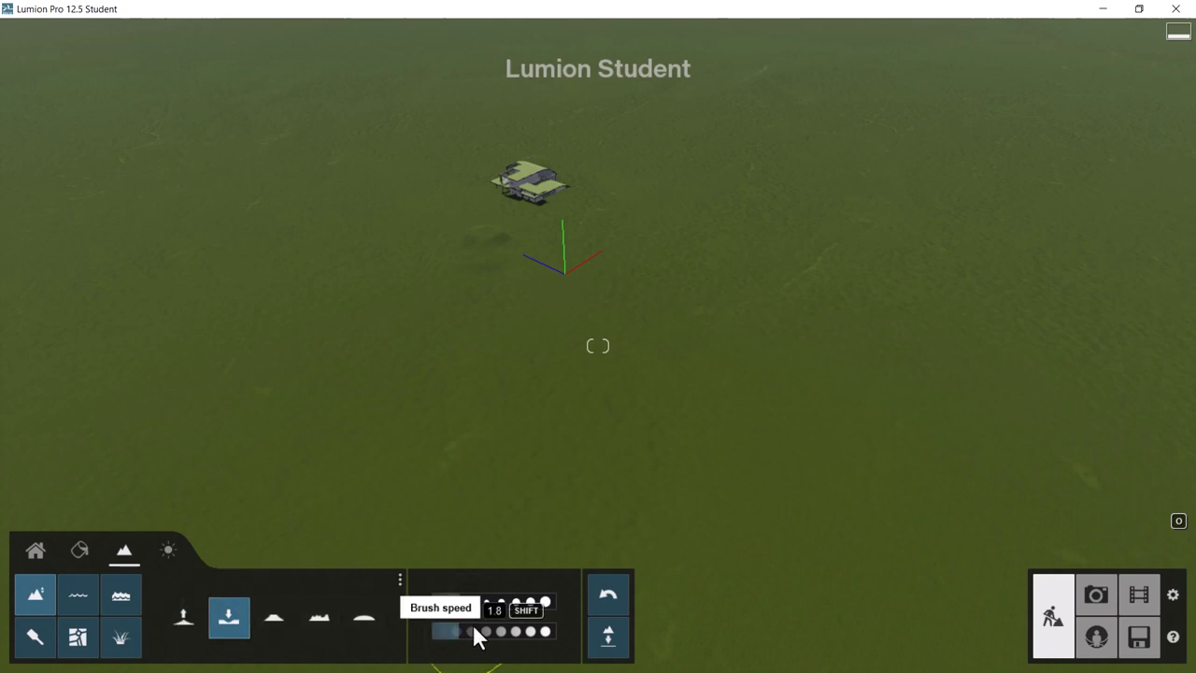
left_click_drag(459, 601, 501, 605)
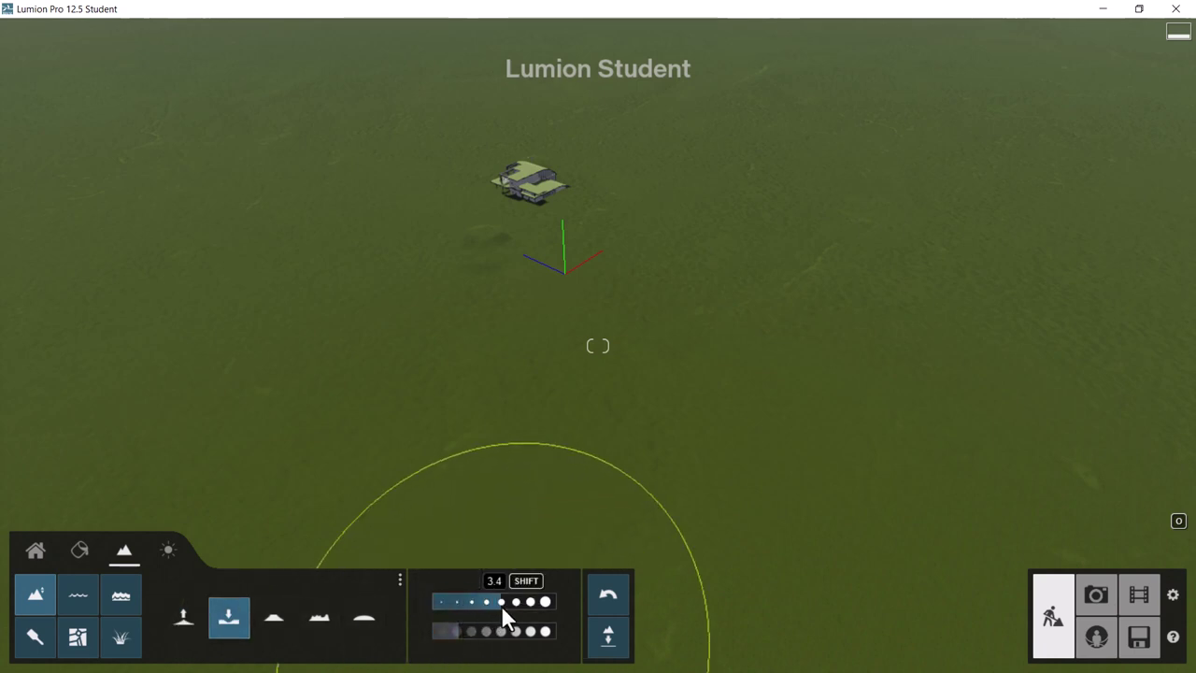
left_click_drag(456, 628, 447, 631)
left_click(441, 629)
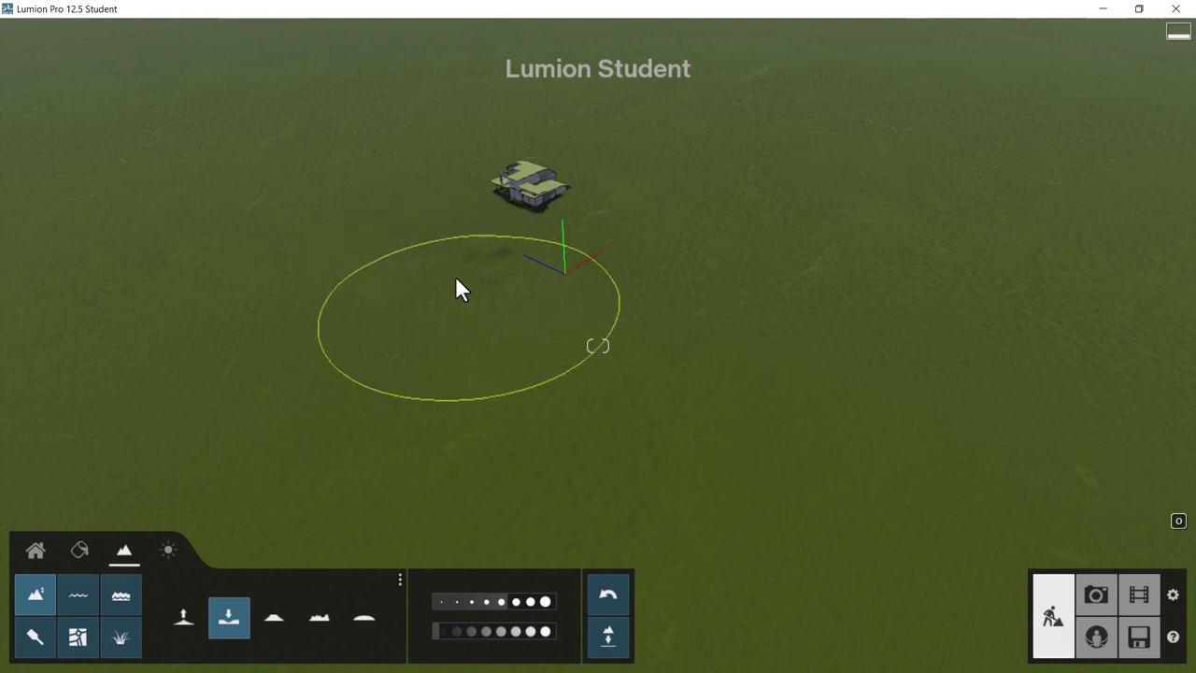
mouse_move(505, 334)
left_mouse_down()
mouse_move(474, 301)
mouse_move(481, 287)
mouse_move(506, 285)
mouse_move(510, 267)
mouse_move(543, 312)
mouse_move(614, 366)
mouse_move(385, 230)
mouse_move(462, 357)
mouse_move(517, 396)
mouse_move(380, 297)
mouse_move(347, 251)
mouse_move(364, 226)
mouse_move(488, 208)
mouse_move(513, 189)
mouse_move(593, 211)
mouse_move(559, 168)
mouse_move(616, 198)
mouse_move(752, 187)
mouse_move(695, 162)
mouse_move(607, 185)
mouse_move(605, 174)
mouse_move(691, 223)
mouse_move(594, 142)
mouse_move(615, 166)
left_mouse_up()
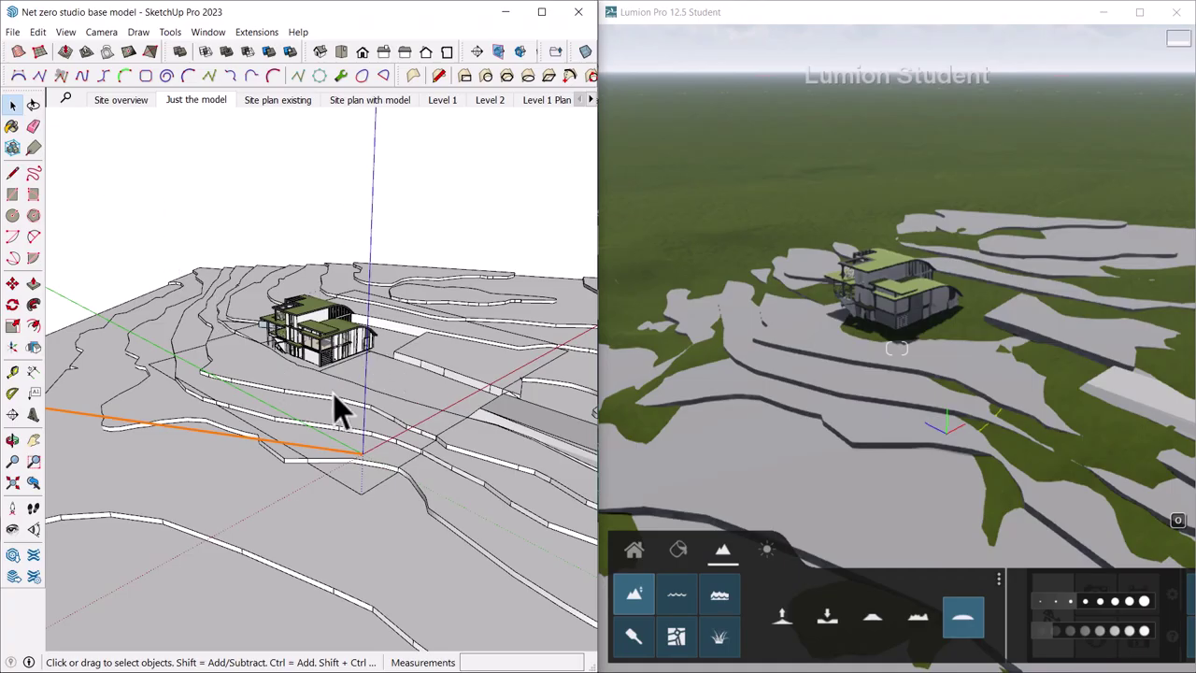
mouse_move(363, 382)
middle_mouse_down()
mouse_move(387, 420)
mouse_move(427, 414)
mouse_move(248, 365)
middle_mouse_up()
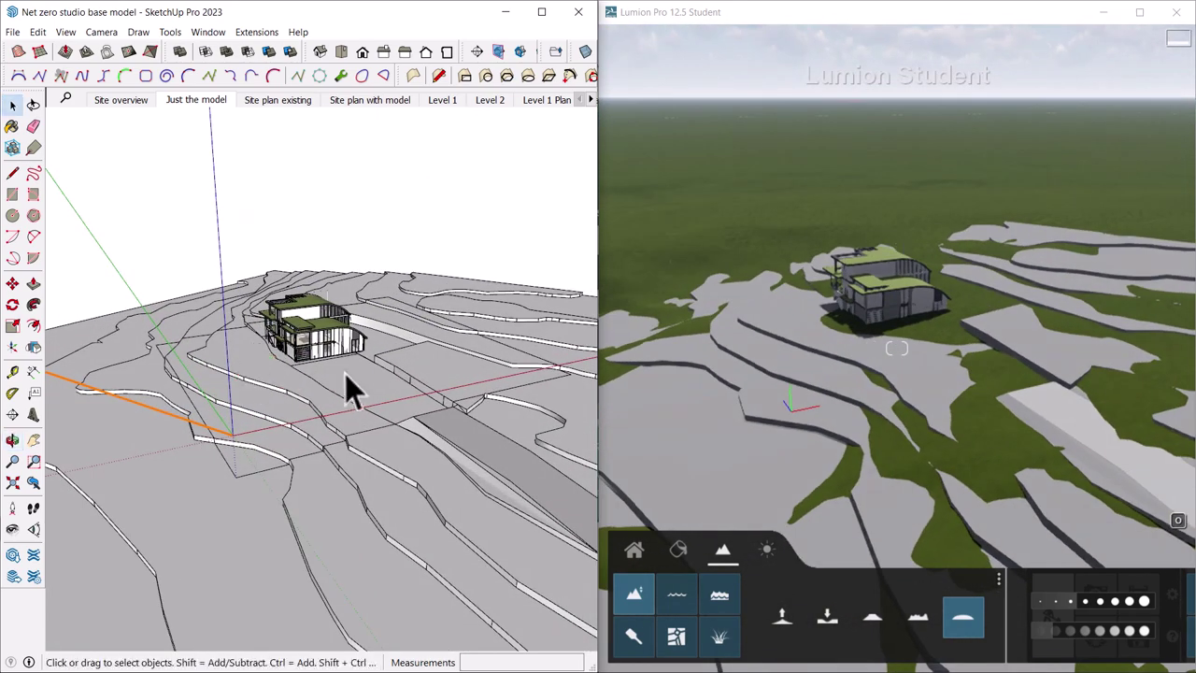
scroll(421, 472, "up", 5)
scroll(558, 448, "down", 1)
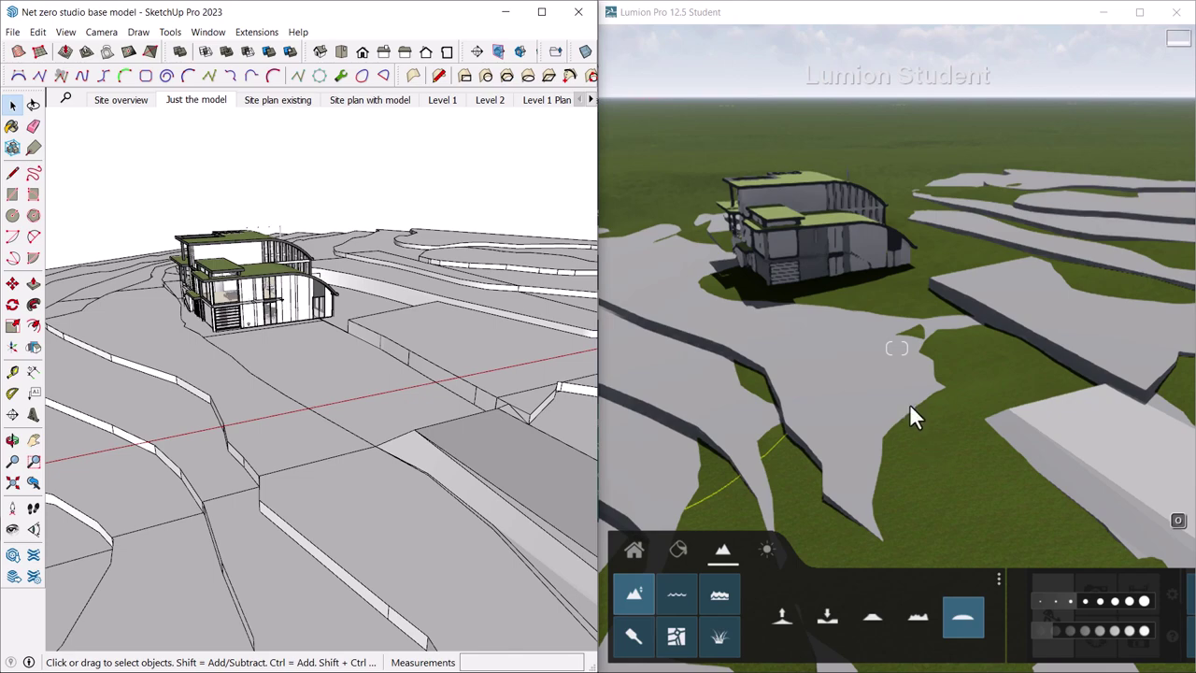
scroll(411, 383, "down", 6)
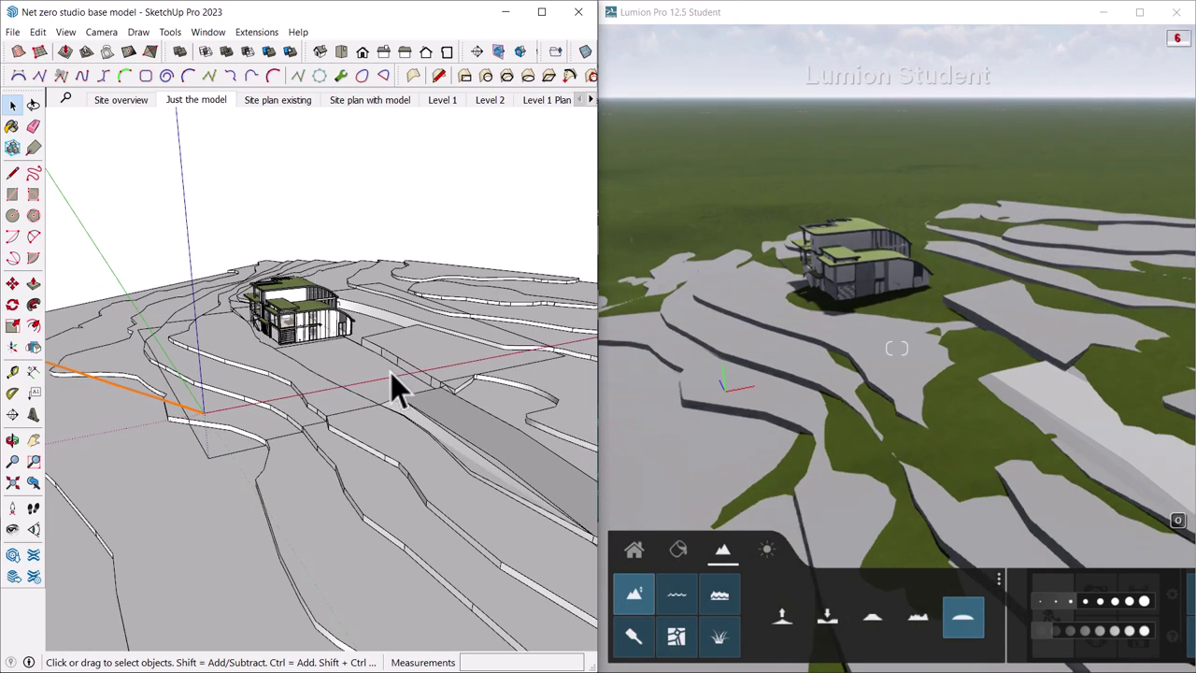
mouse_move(409, 392)
middle_mouse_down()
mouse_move(476, 400)
mouse_move(489, 414)
mouse_move(481, 401)
mouse_move(466, 421)
middle_mouse_up()
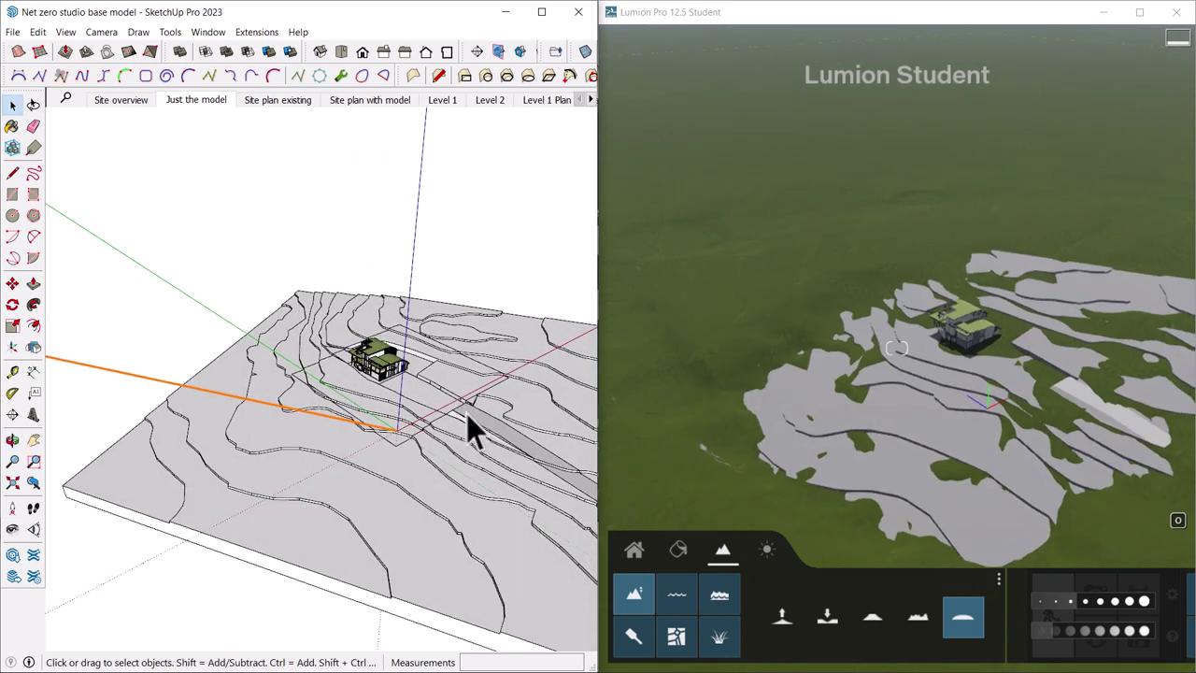
scroll(425, 399, "up", 1)
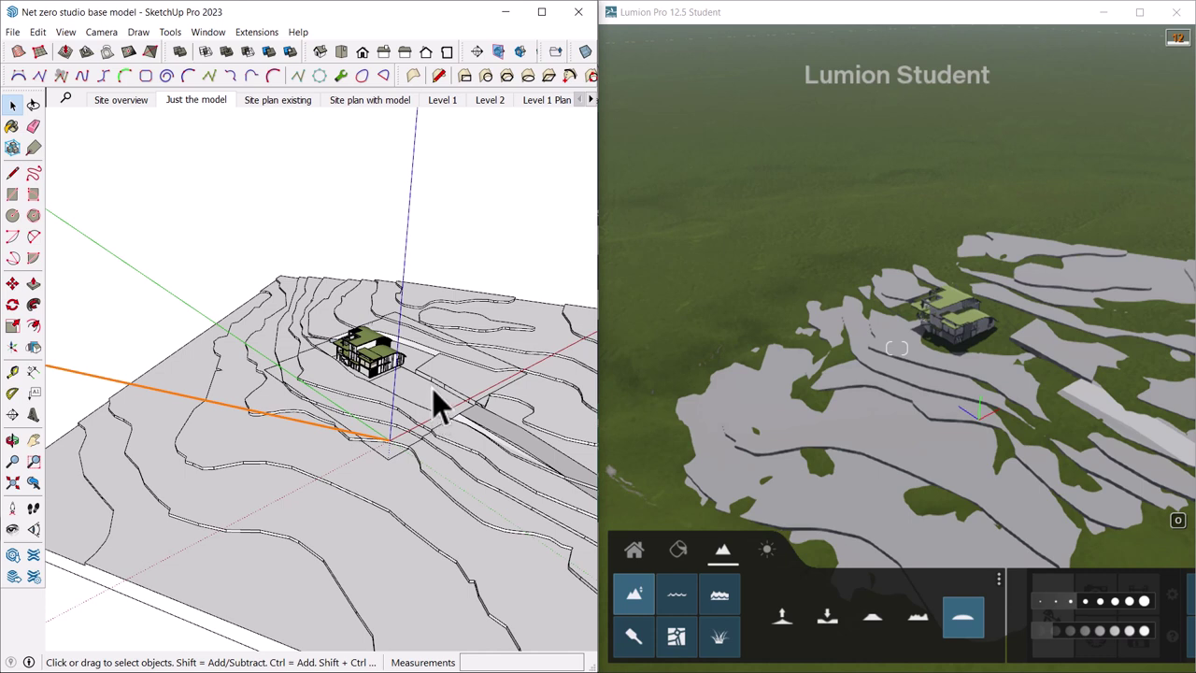
- Show the Default Tray with Materials and Entity Info collapsed, and toggle the Existing site contours tag
left_click(210, 34)
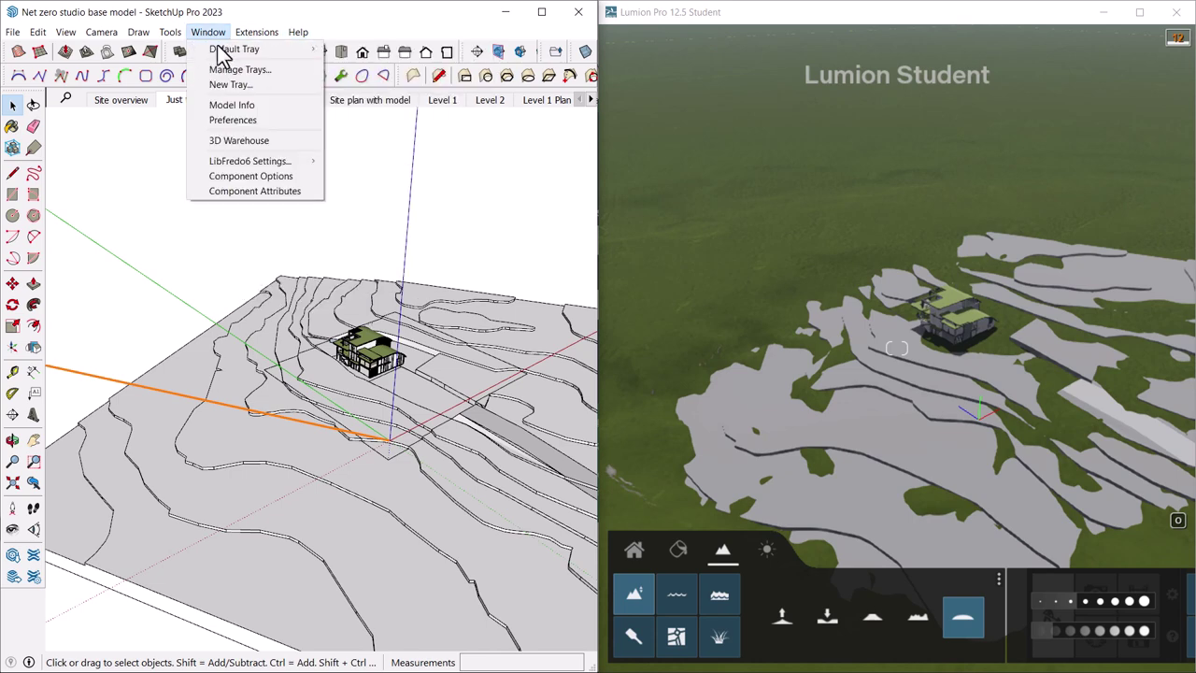
mouse_move(234, 53)
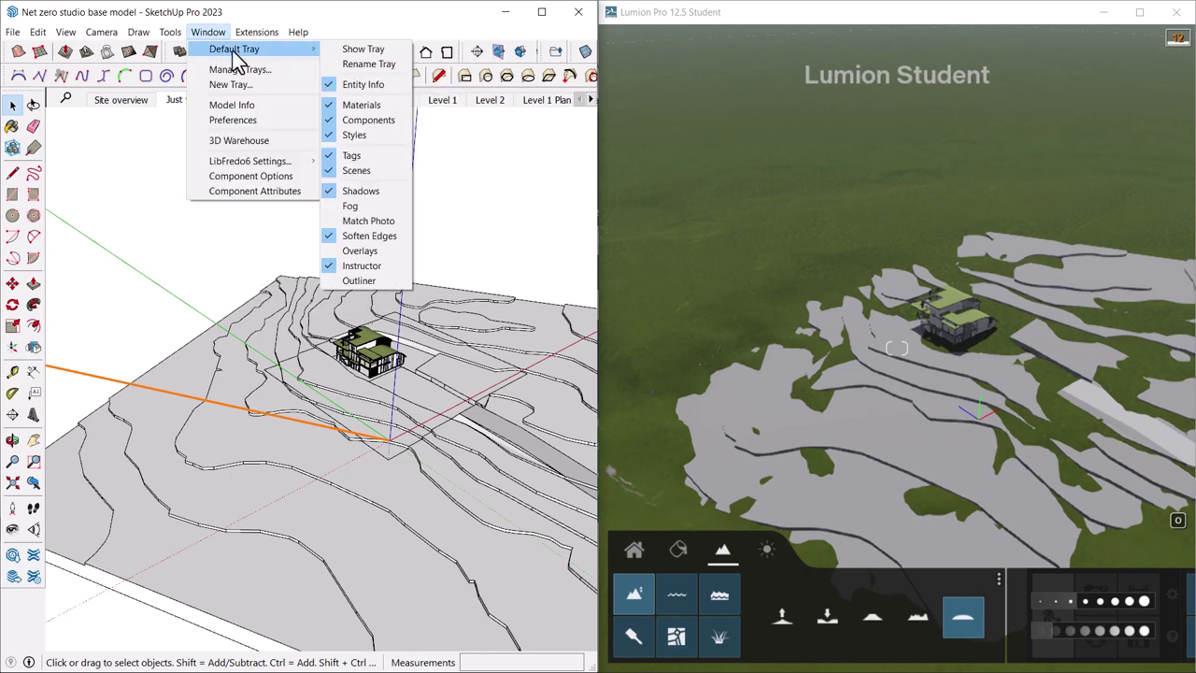
left_click(355, 50)
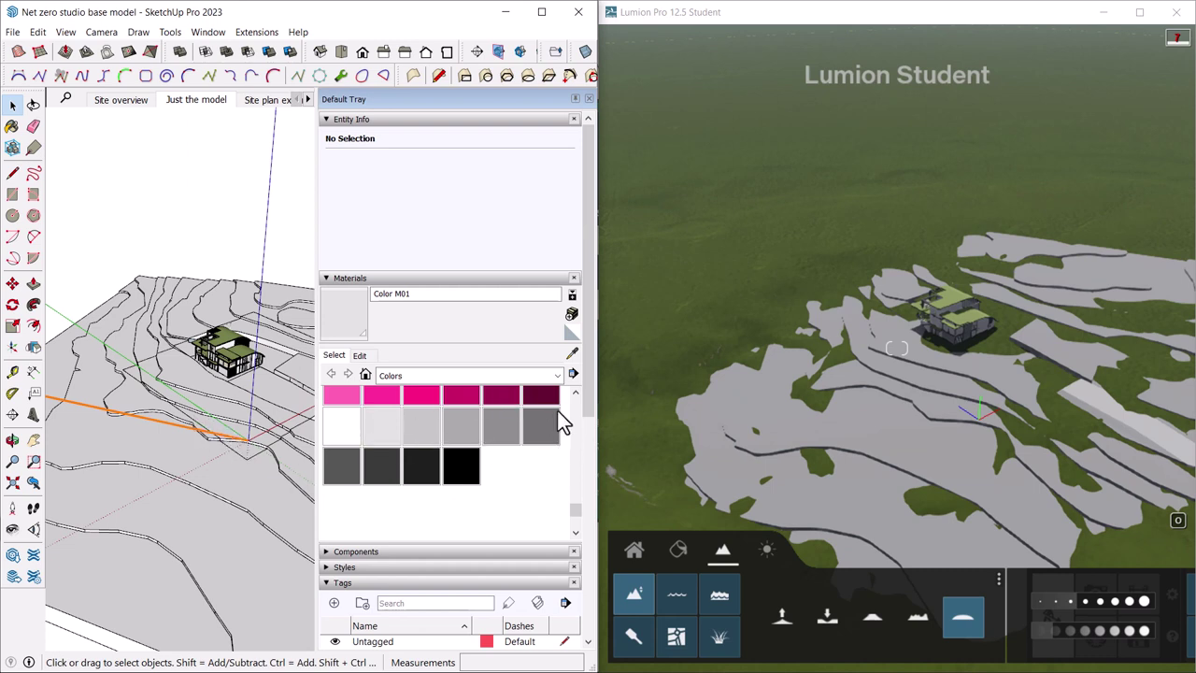
left_click(333, 277)
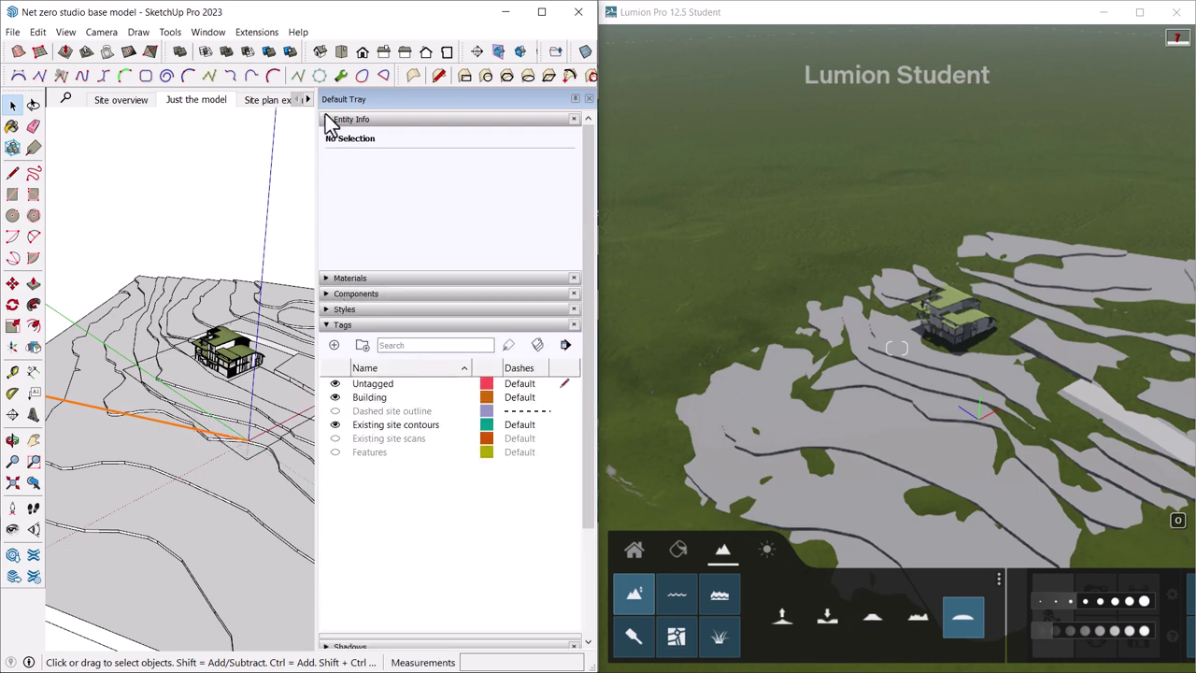
left_click(327, 121)
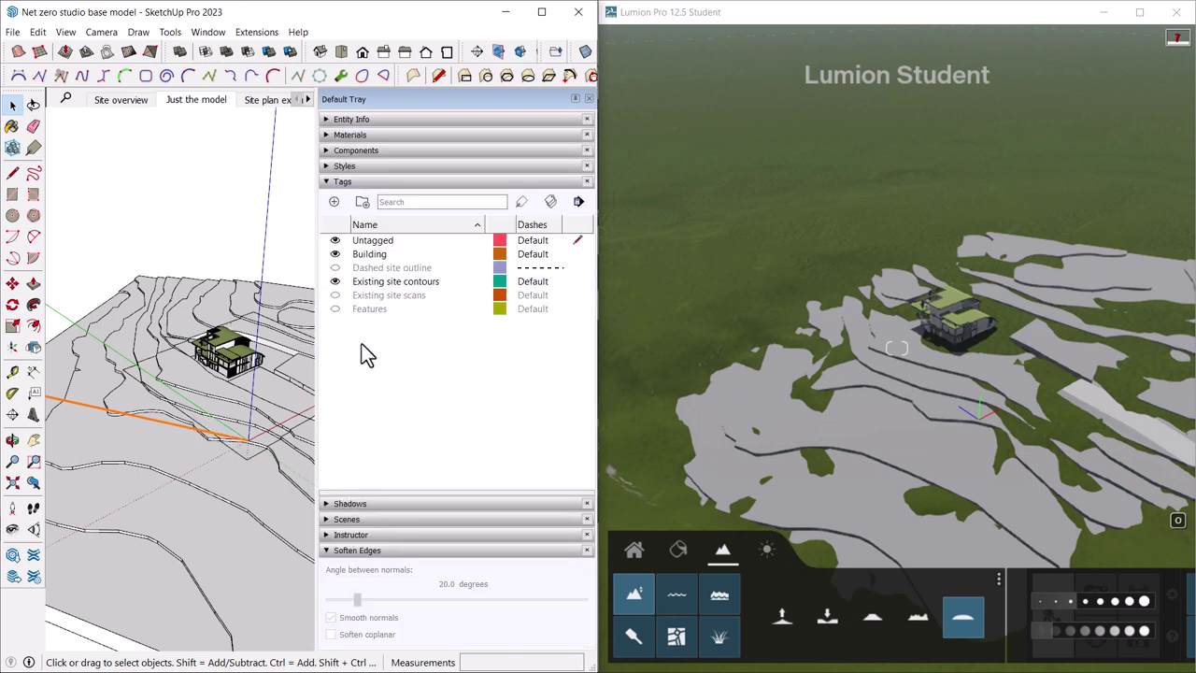
left_click(335, 281)
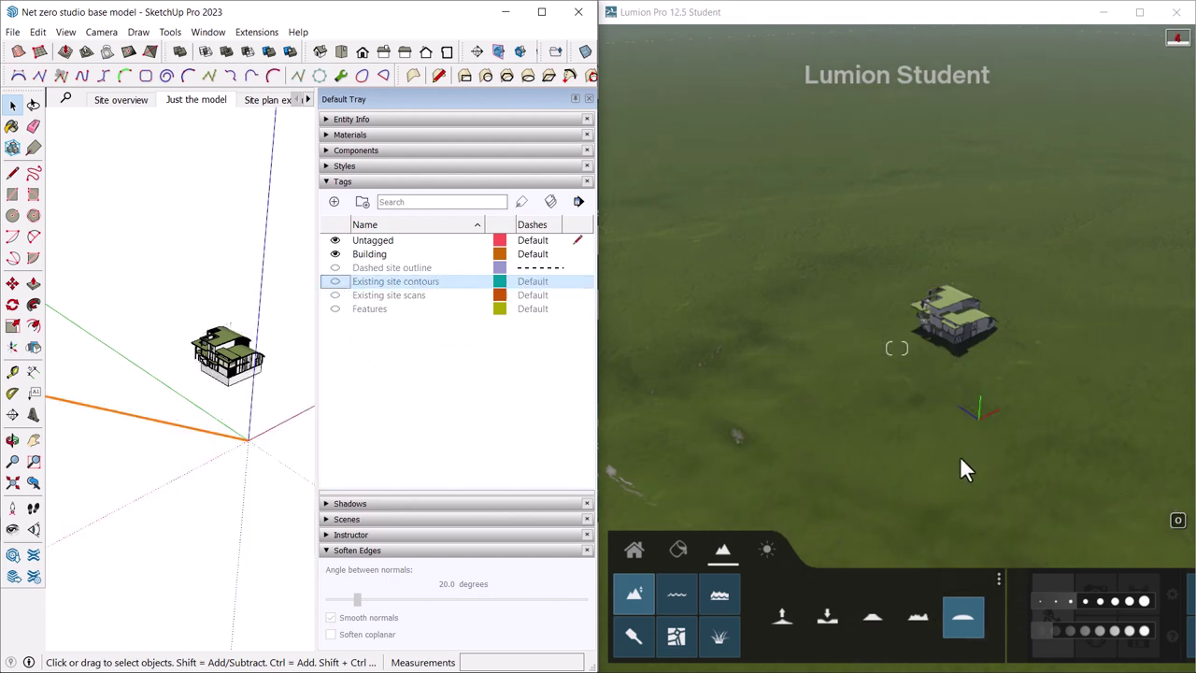
mouse_move(962, 470)
right_mouse_down()
mouse_move(943, 475)
mouse_move(865, 425)
mouse_move(868, 319)
mouse_move(820, 246)
mouse_move(839, 285)
mouse_move(766, 275)
mouse_move(827, 260)
right_mouse_up()
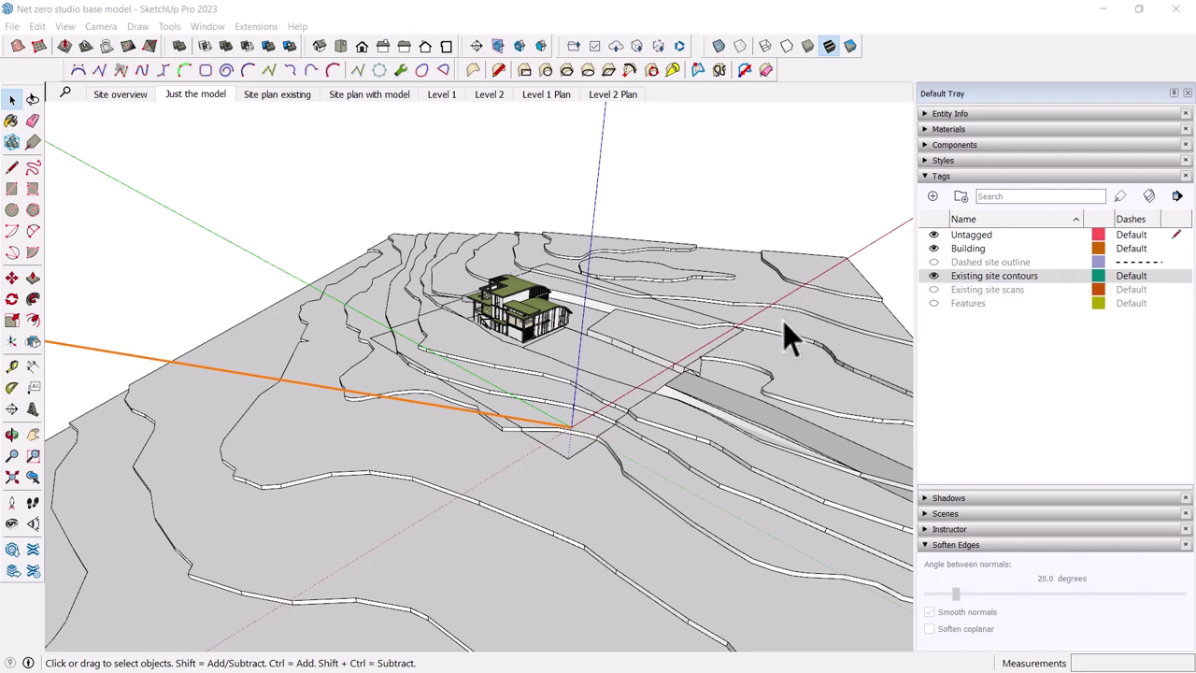
- Hide Existing site contours and mark a 414-tile High-resolution Bing region around the parking lot in Add Location
left_click(933, 279)
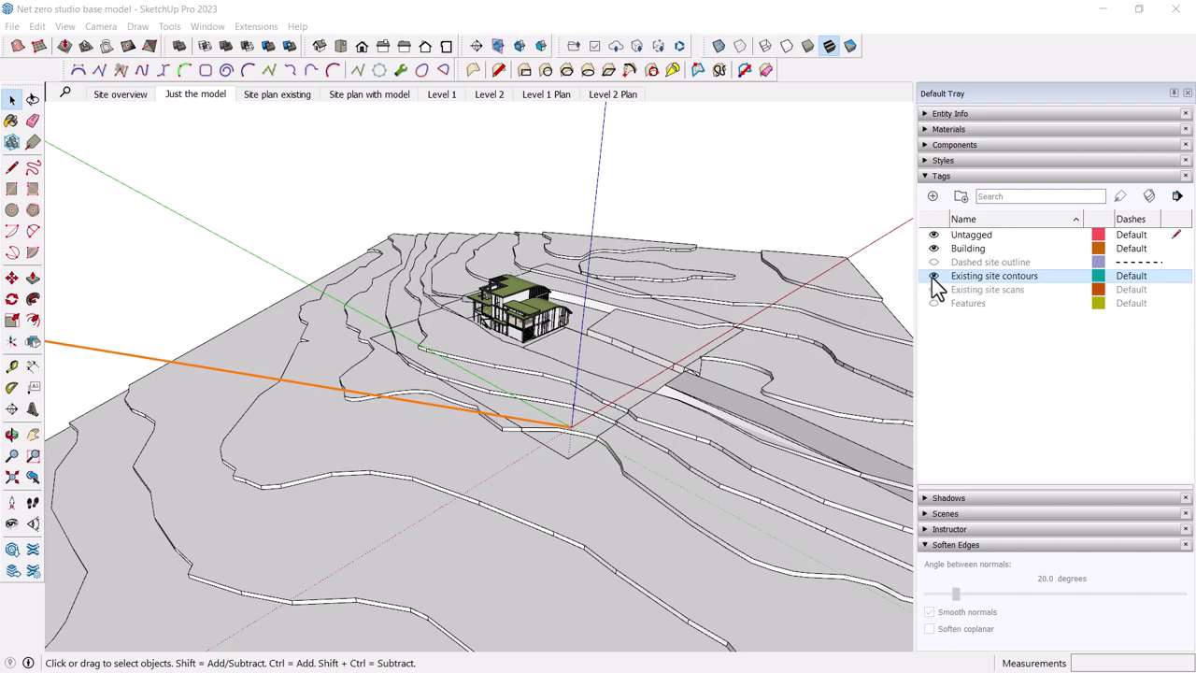
left_click(933, 277)
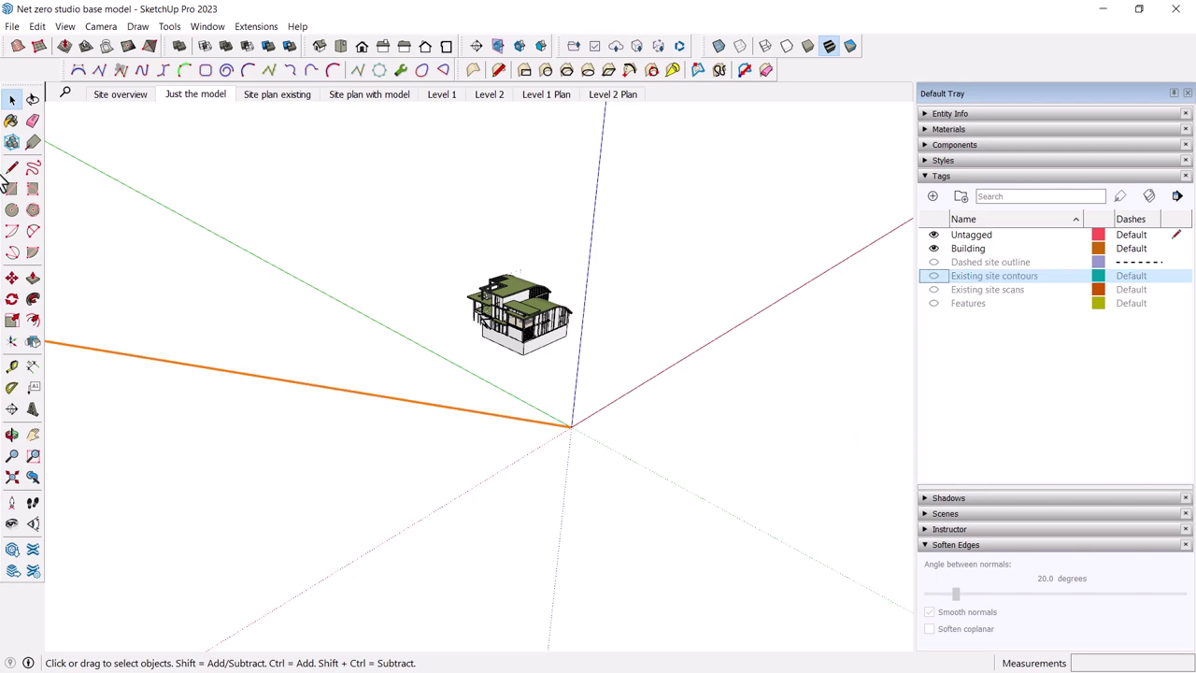
left_click(12, 27)
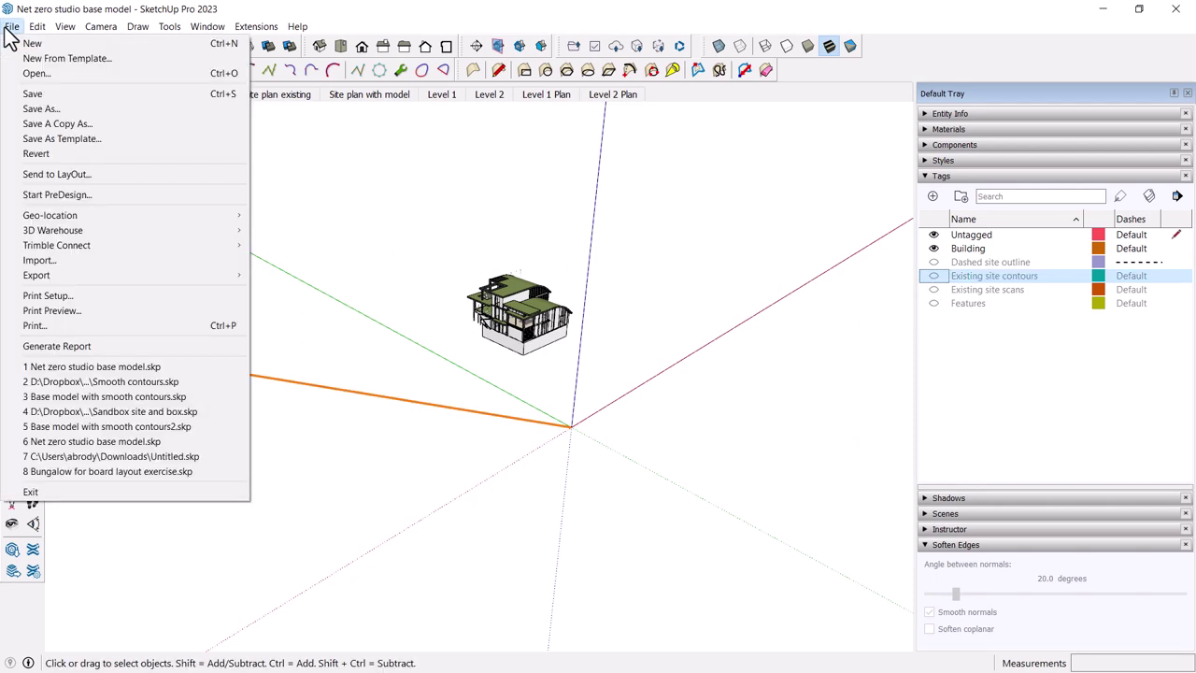
mouse_move(79, 214)
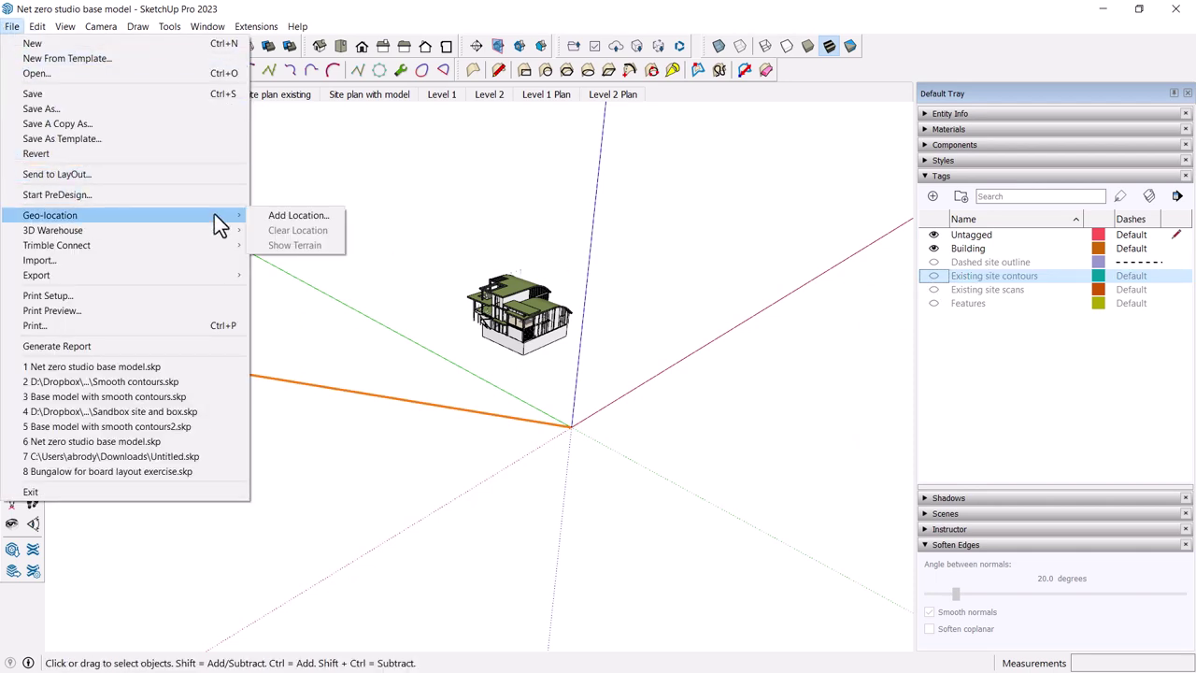
left_click(265, 223)
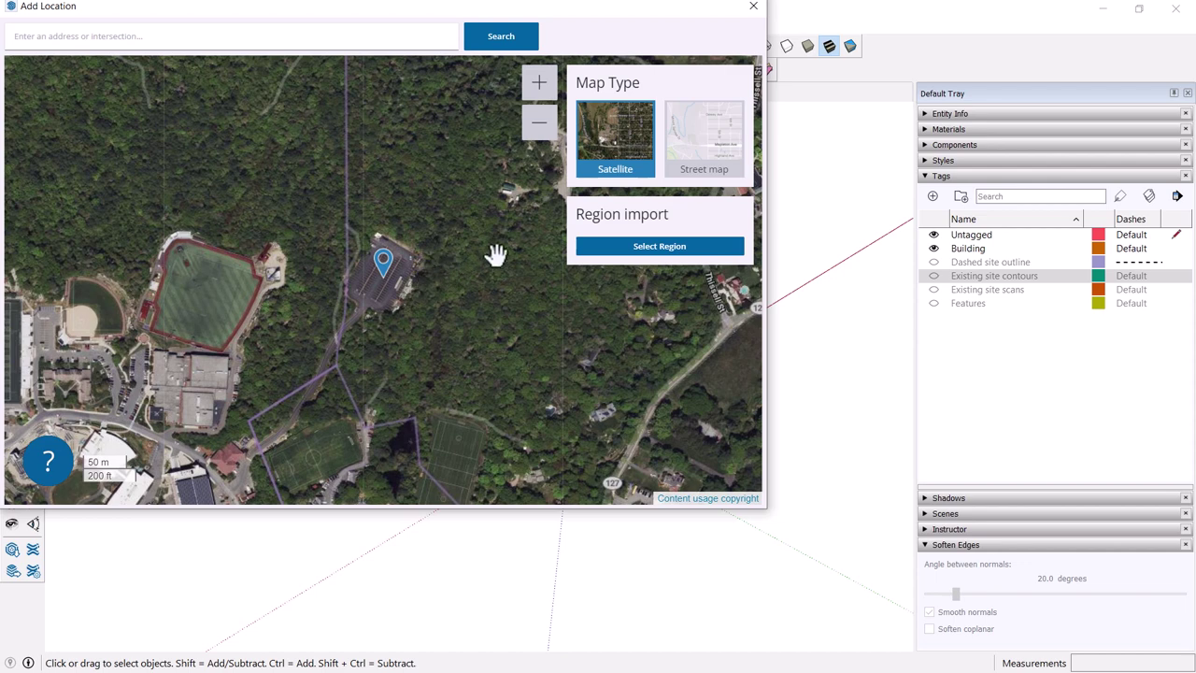
left_click(645, 251)
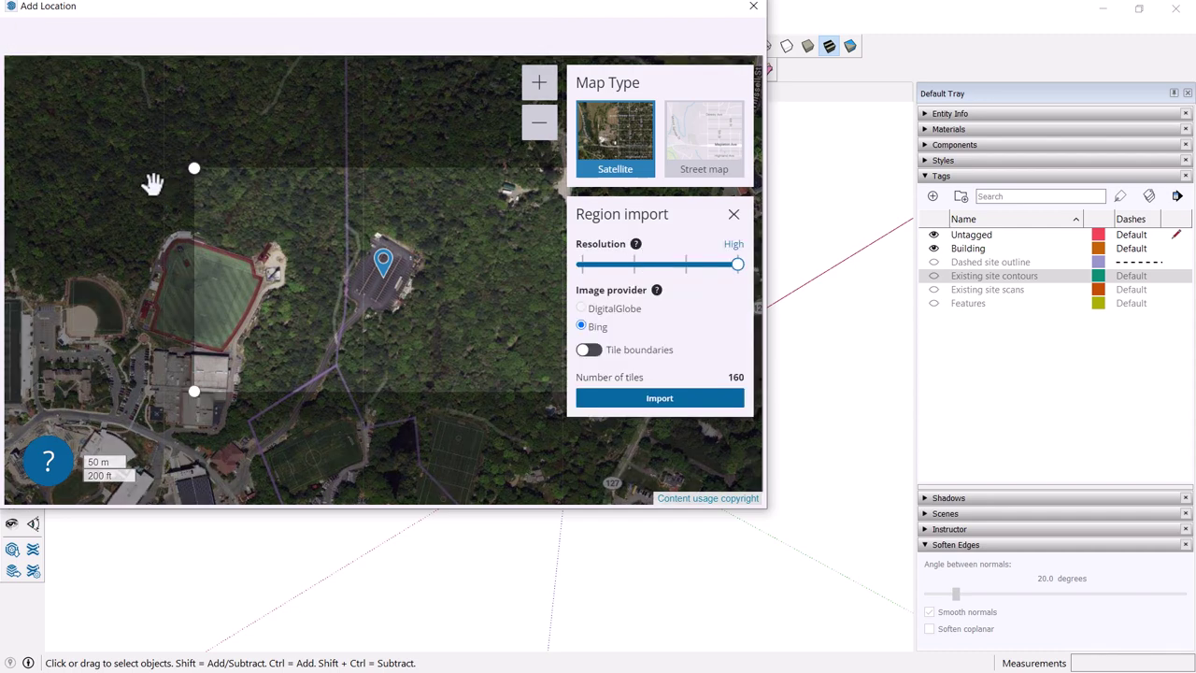
left_click_drag(193, 171, 110, 68)
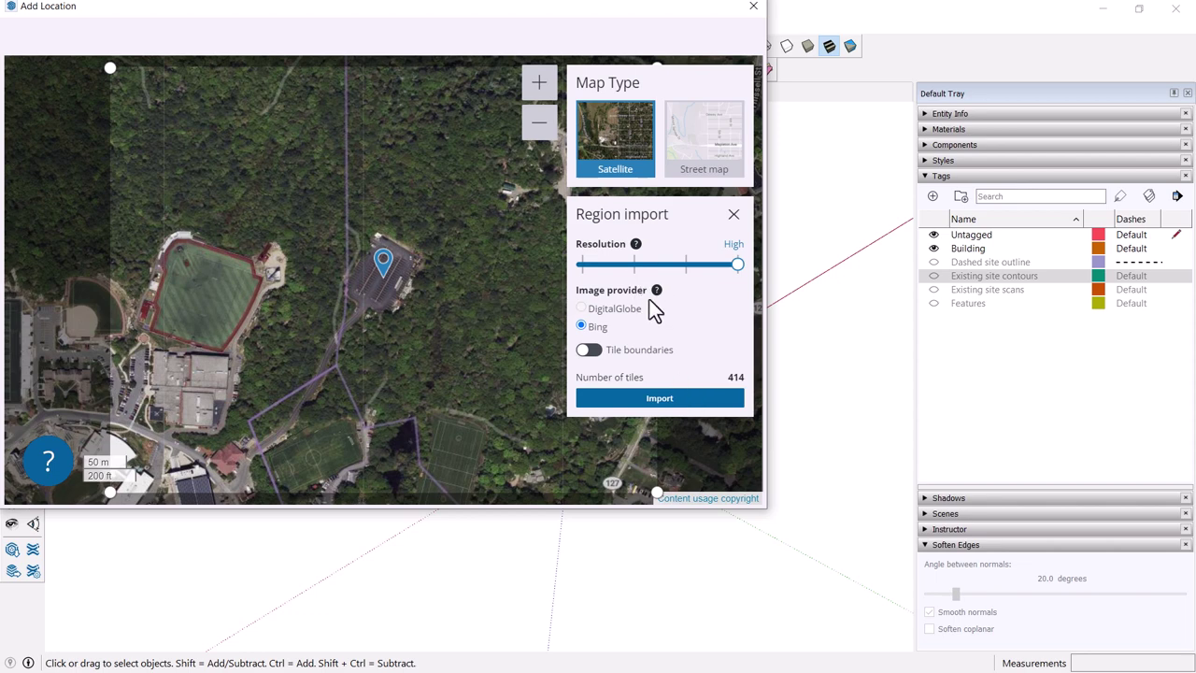
mouse_move(658, 291)
- Import the selected High-resolution Bing site region into the model
left_click(683, 402)
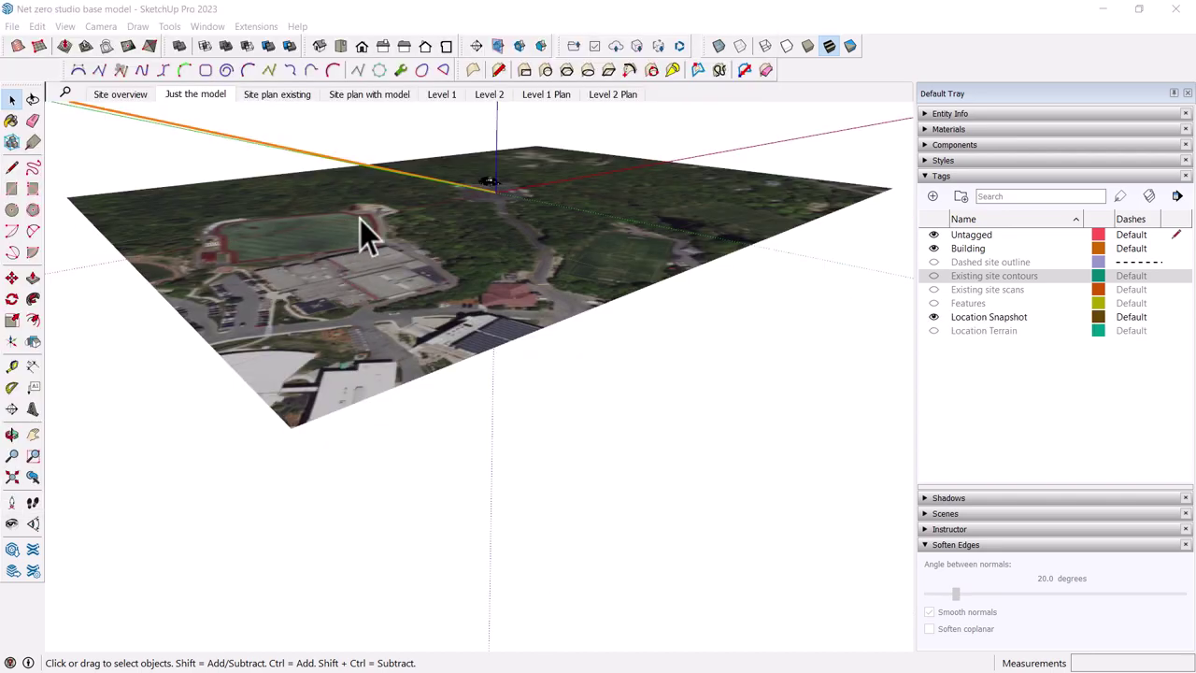
scroll(364, 222, "up", 3)
middle_click_drag(395, 230, 359, 228)
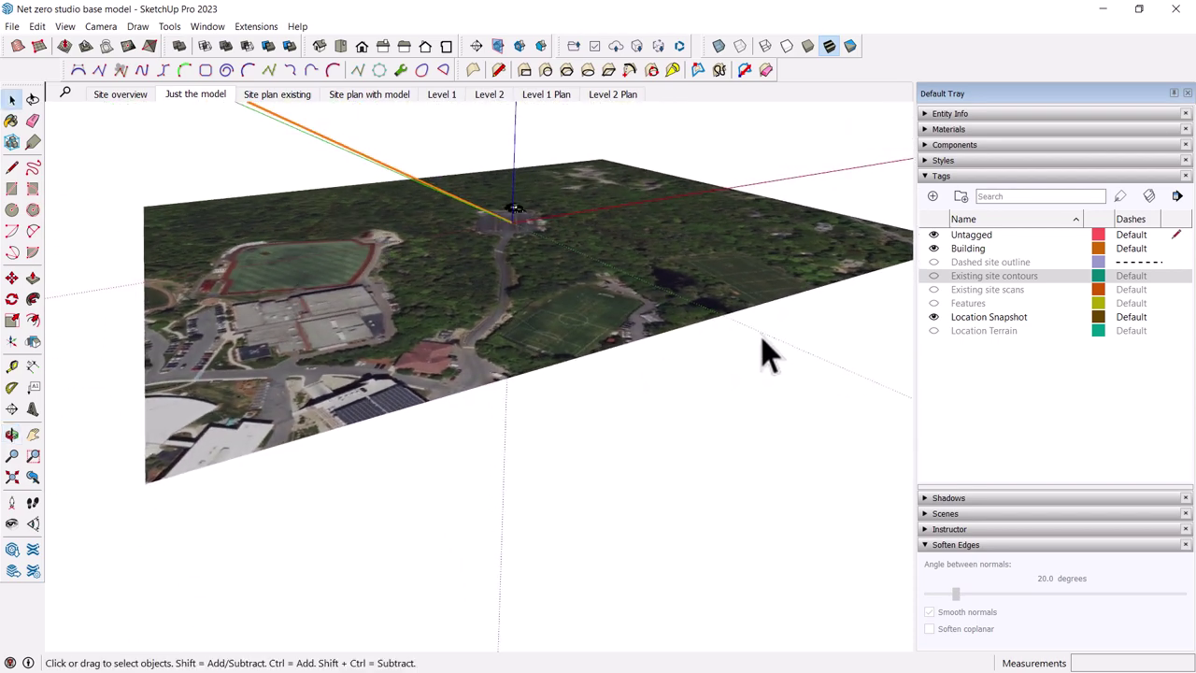
- Swap the flat Location Snapshot for the 3D Location Terrain and display it in Monochrome
left_click(933, 317)
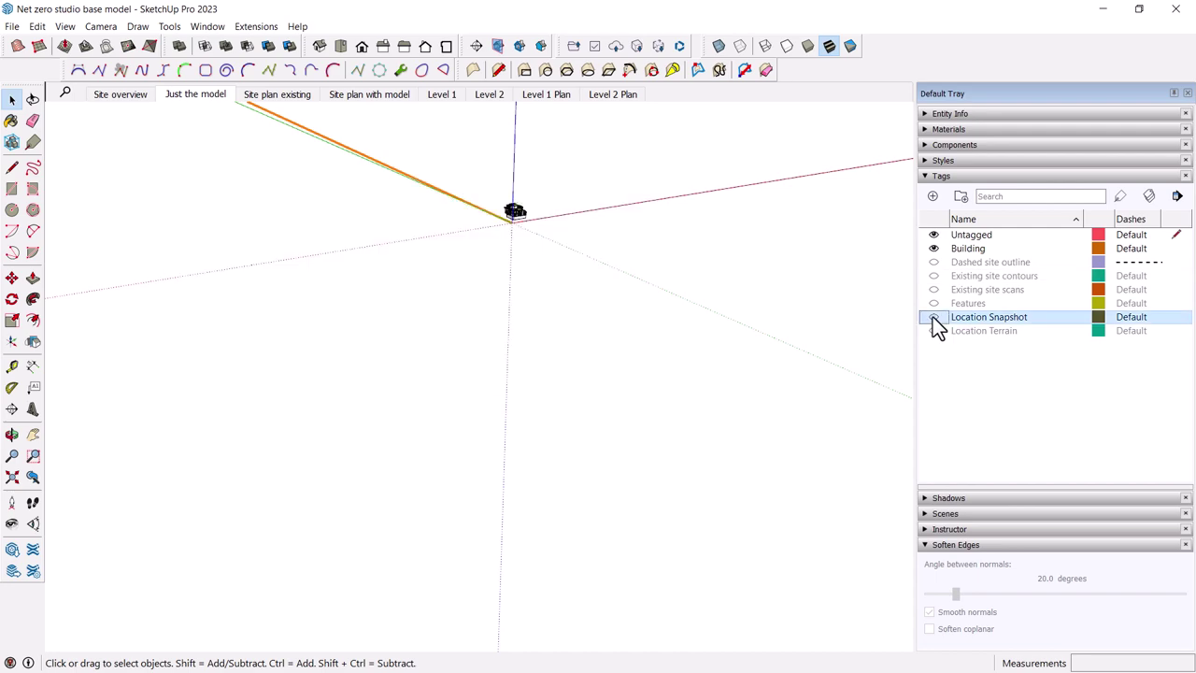
left_click(934, 331)
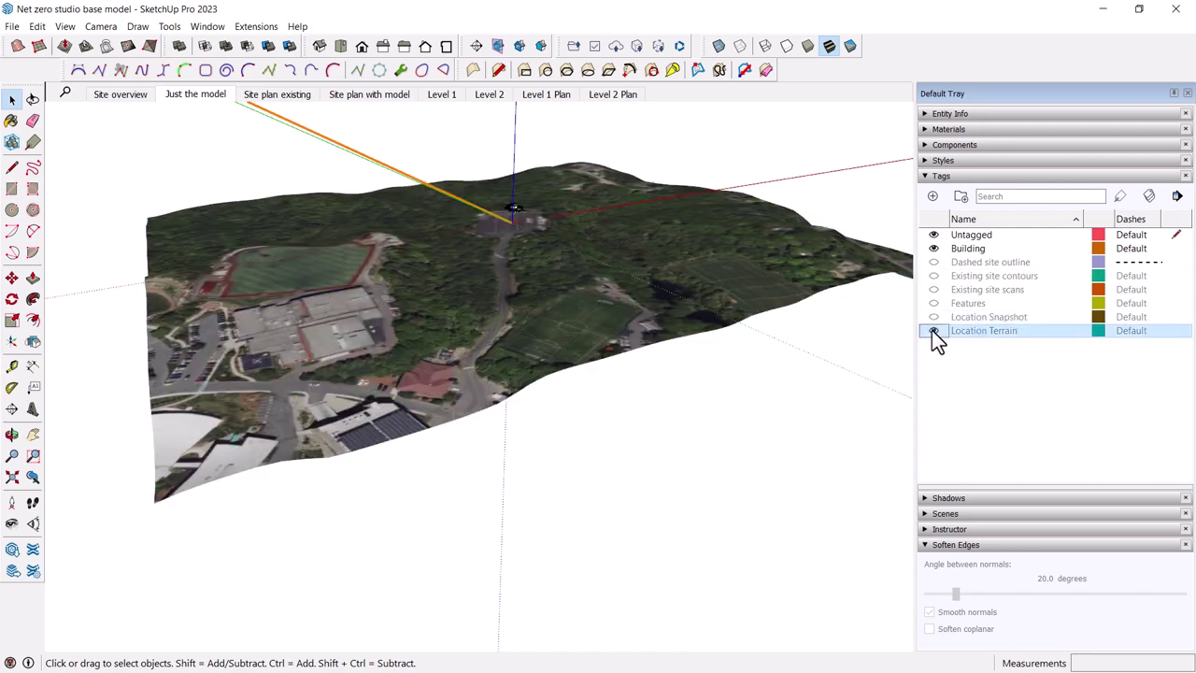
middle_click_drag(282, 401, 332, 393)
scroll(468, 267, "up", 6)
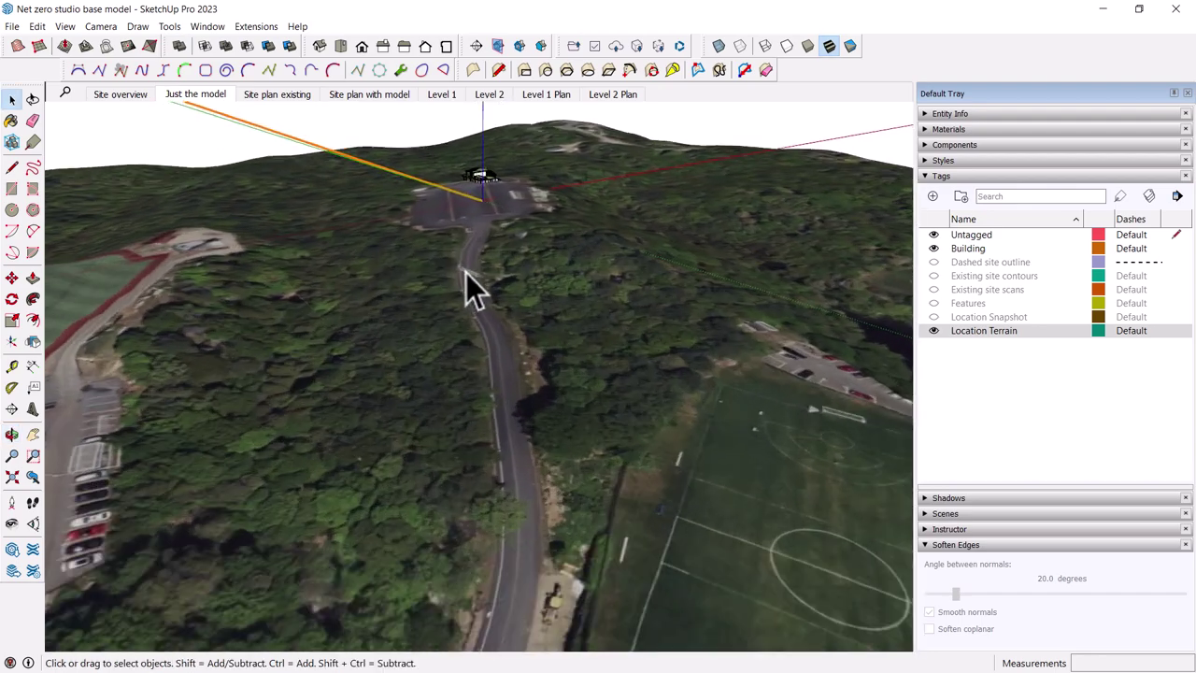
middle_click_drag(475, 289, 420, 166)
scroll(459, 235, "up", 5)
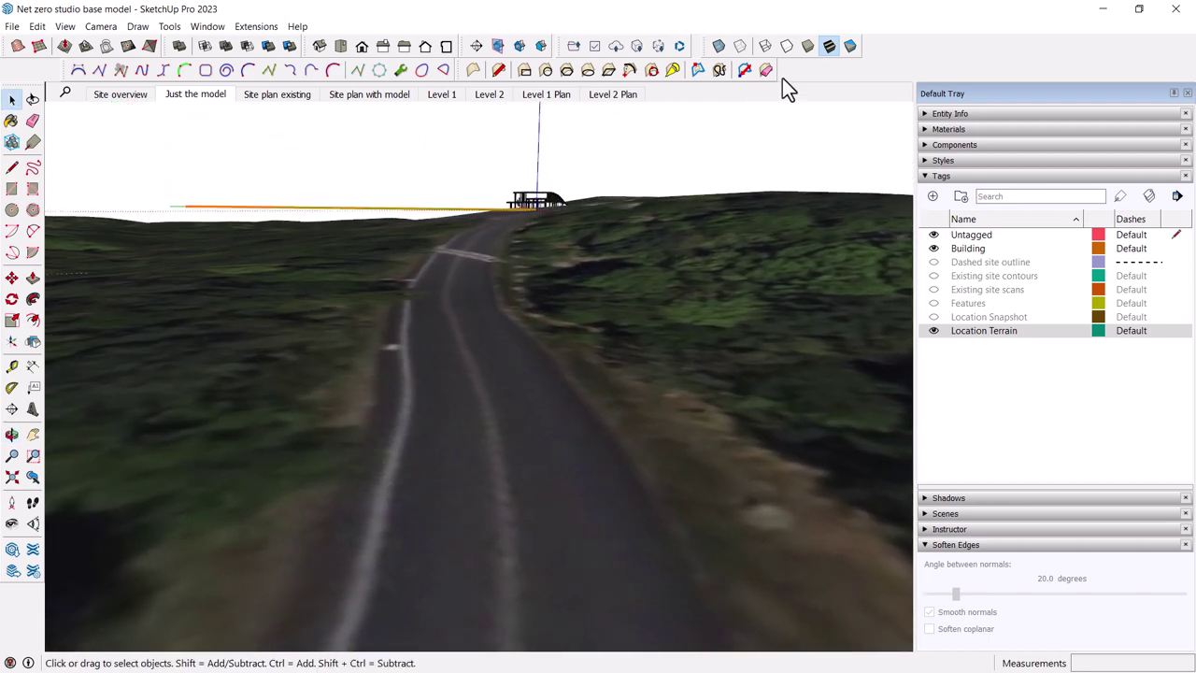
left_click(851, 48)
middle_click_drag(542, 315, 526, 265)
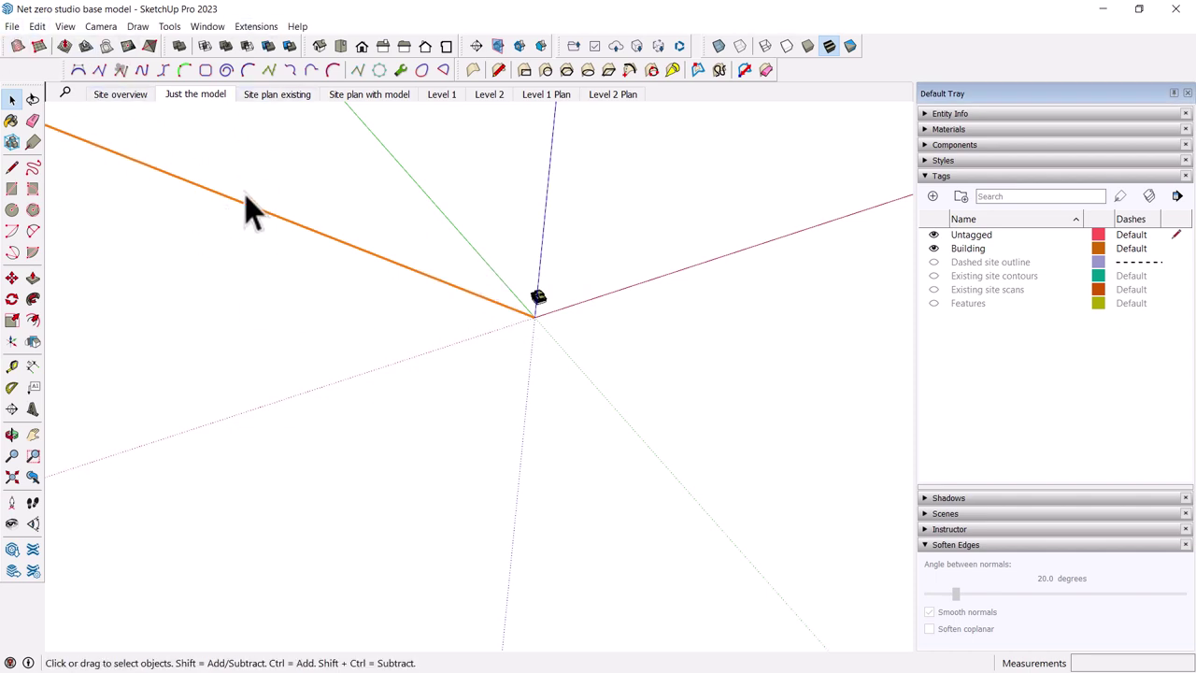
- Bring up the File menu, heading for Import
left_click(12, 26)
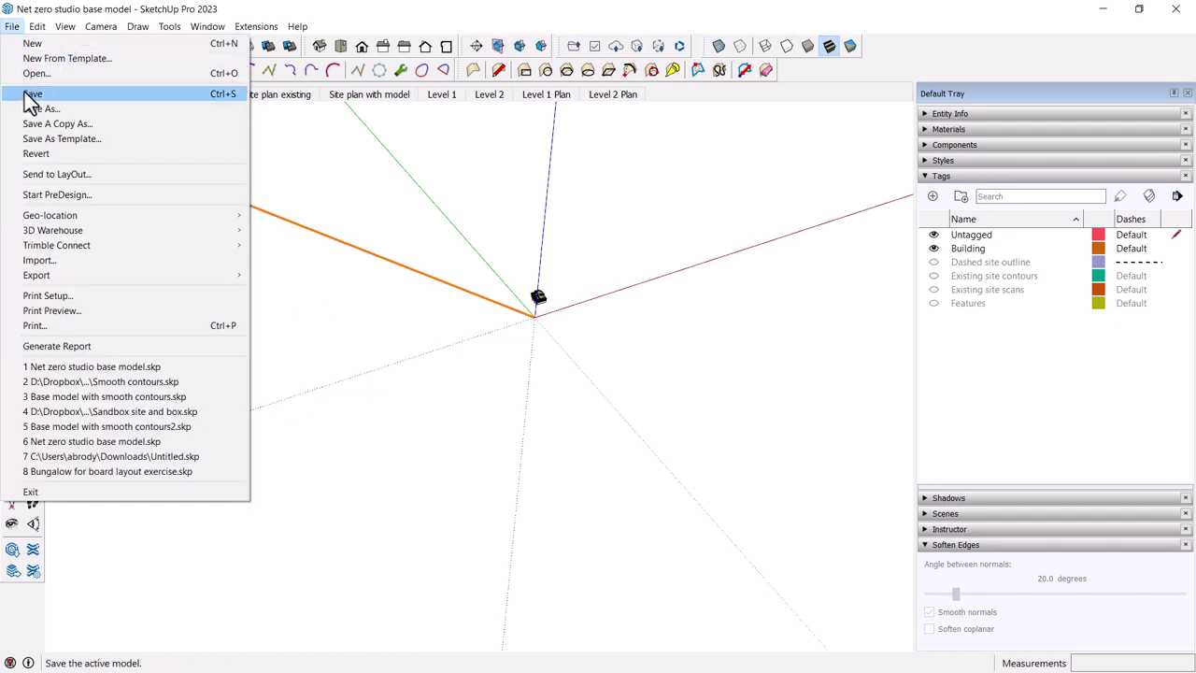
- Import Smooth contours.skp from the Base model for lumion folder
left_click(56, 263)
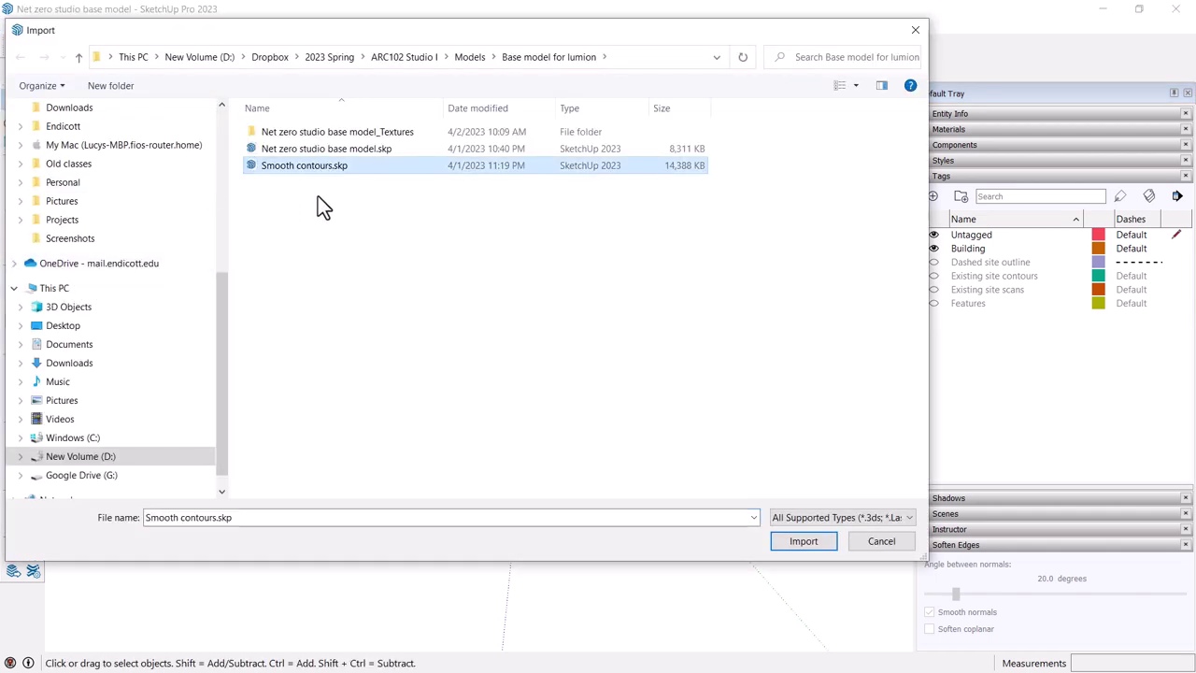
left_click(802, 541)
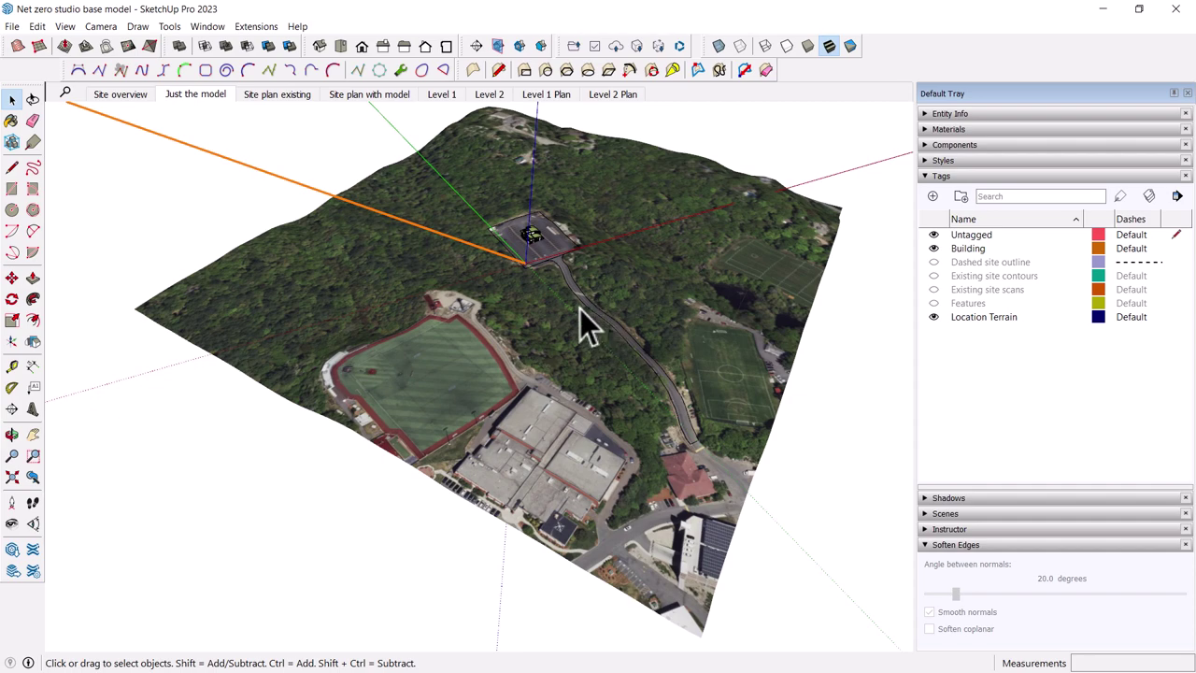
- Zoom to the parking lot, enter the Location Terrain group and select its parking-lot and road faces
scroll(548, 275, "up", 10)
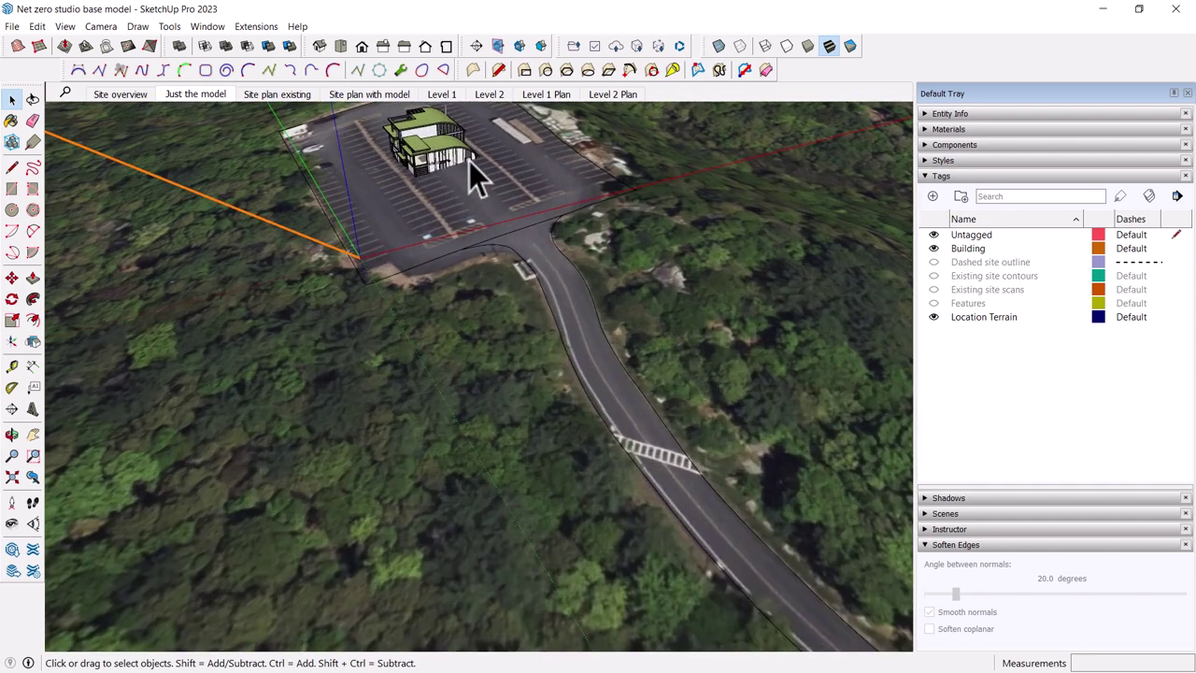
scroll(469, 161, "up", 2)
left_click(476, 197)
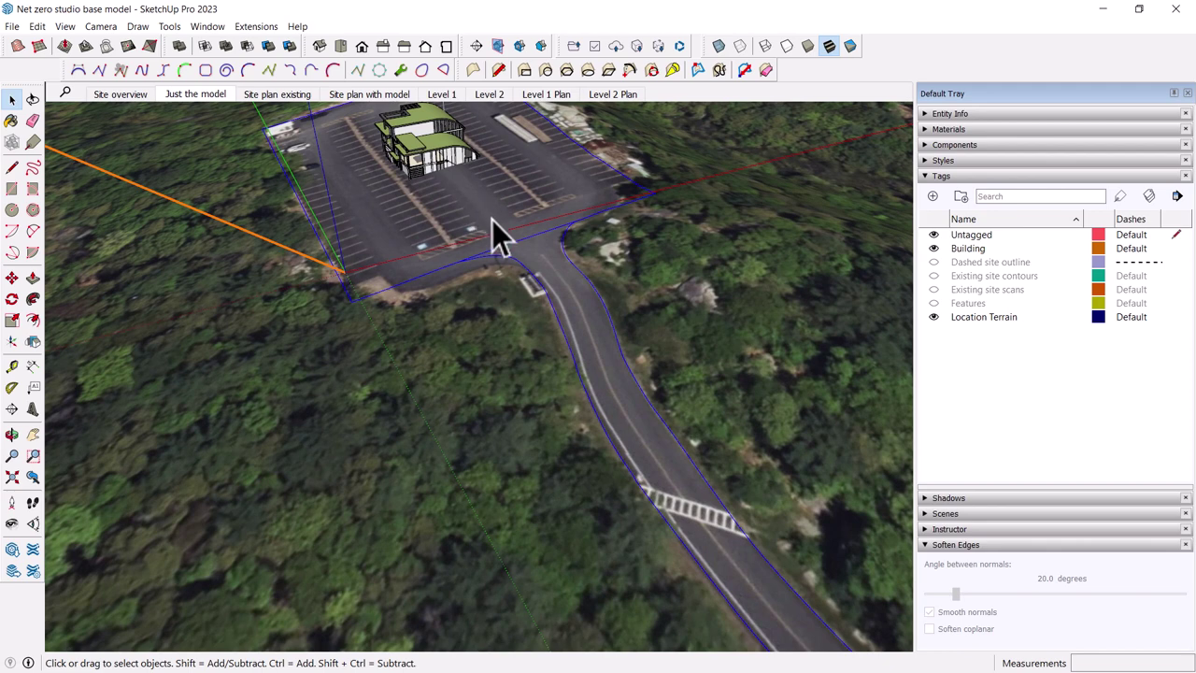
double_click(491, 215)
key("ctrl+a")
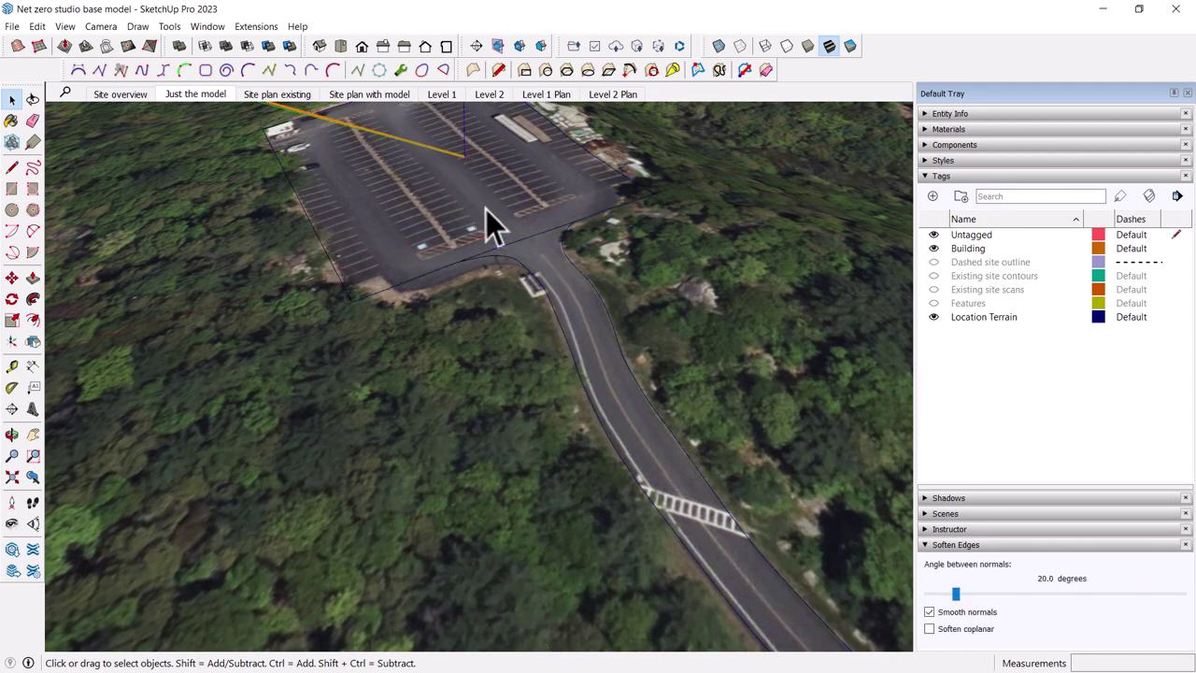
left_click(517, 239)
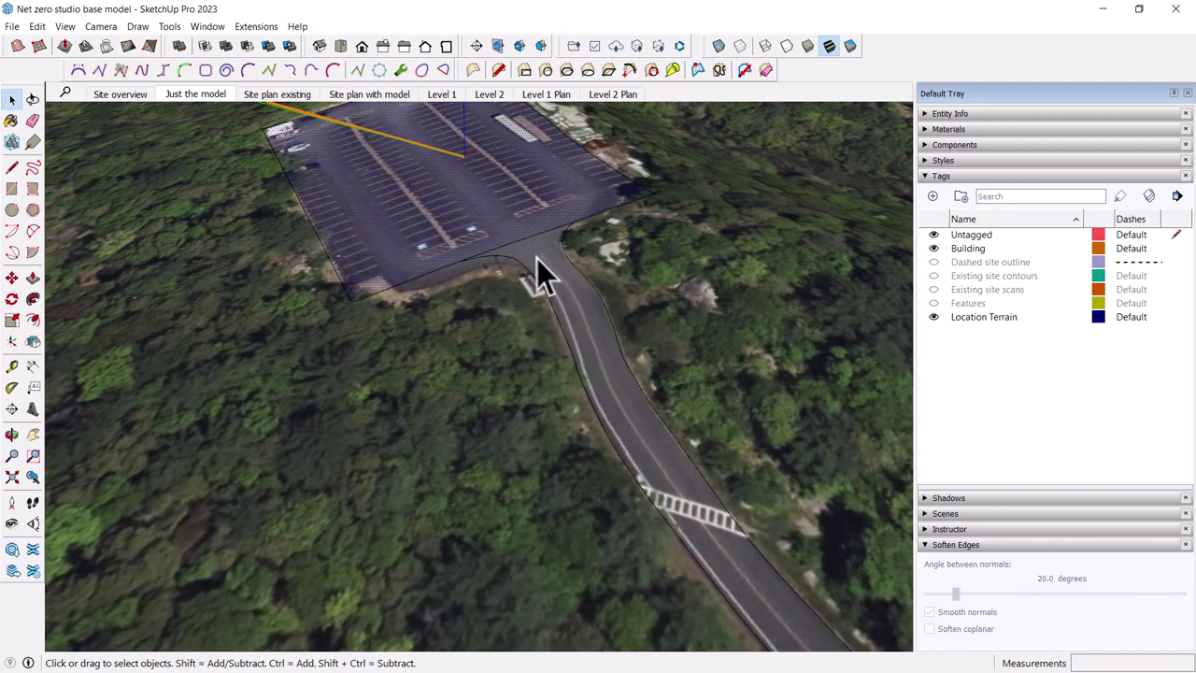
left_click(542, 265)
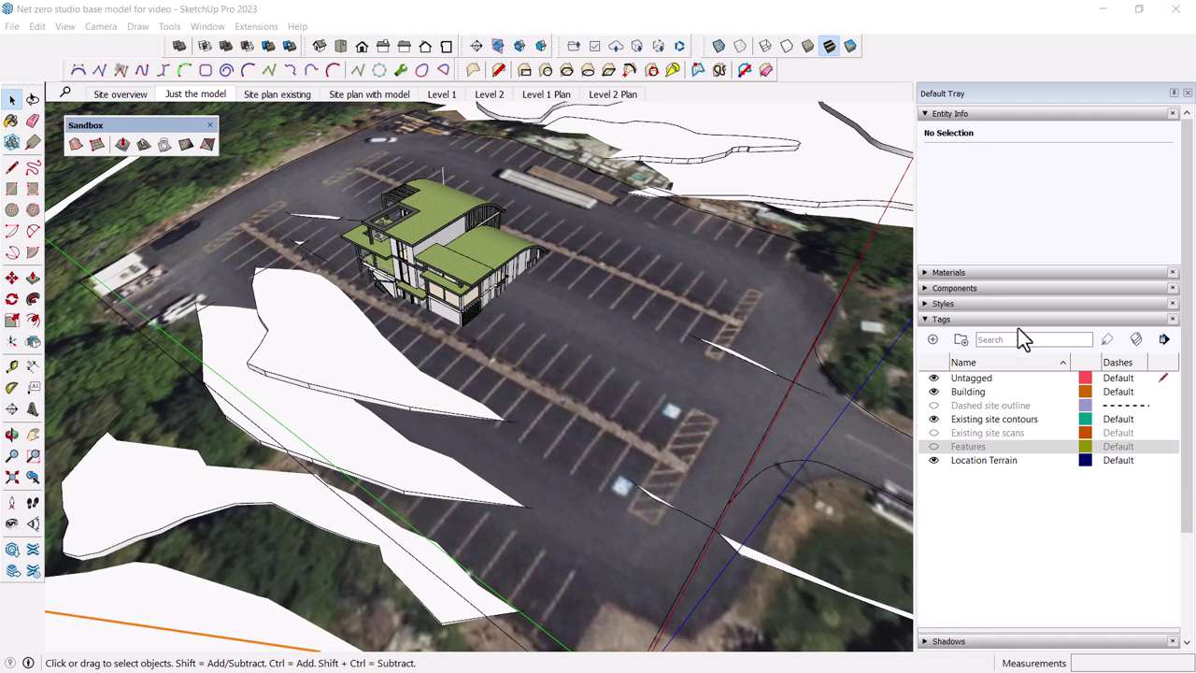
- Hide the Existing site contours tag and select the Smooth contours component
left_click(934, 419)
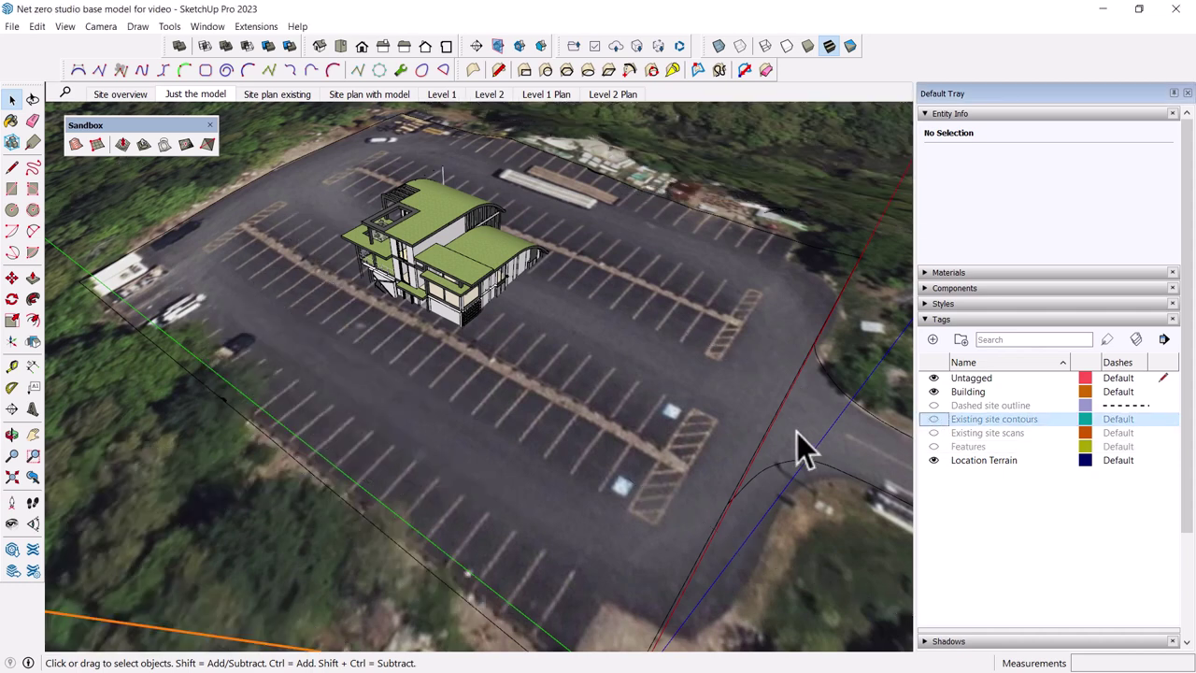
left_click(560, 335)
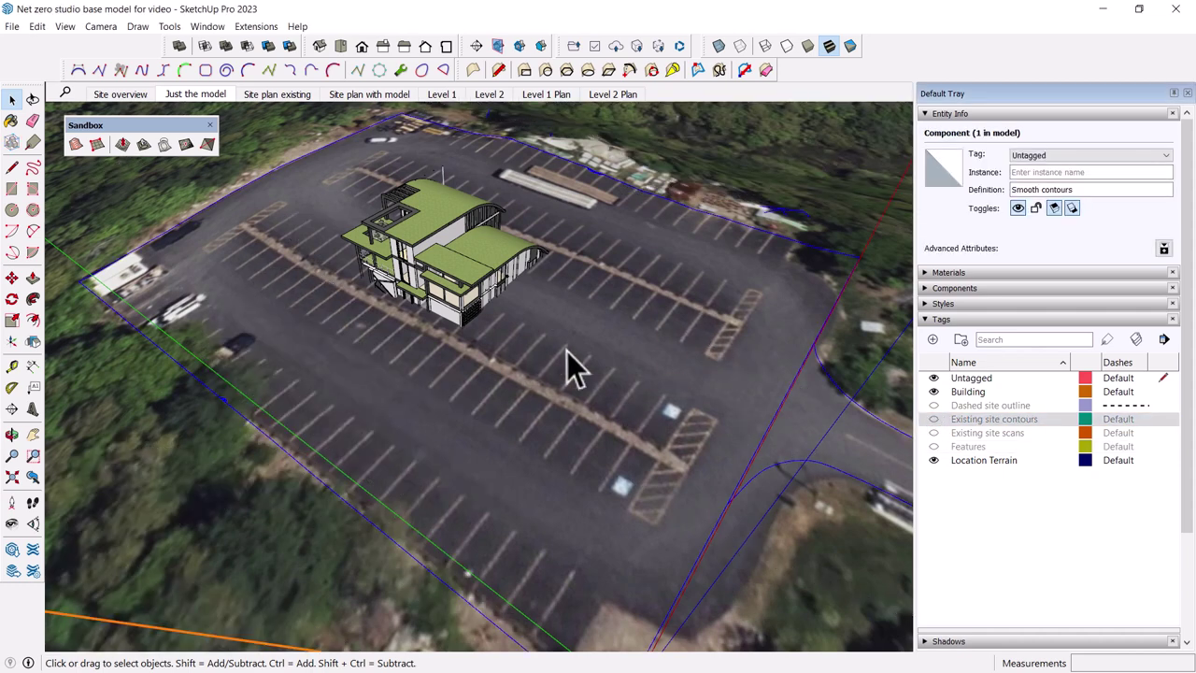
middle_click_drag(546, 353, 468, 311)
scroll(468, 311, "down", 6)
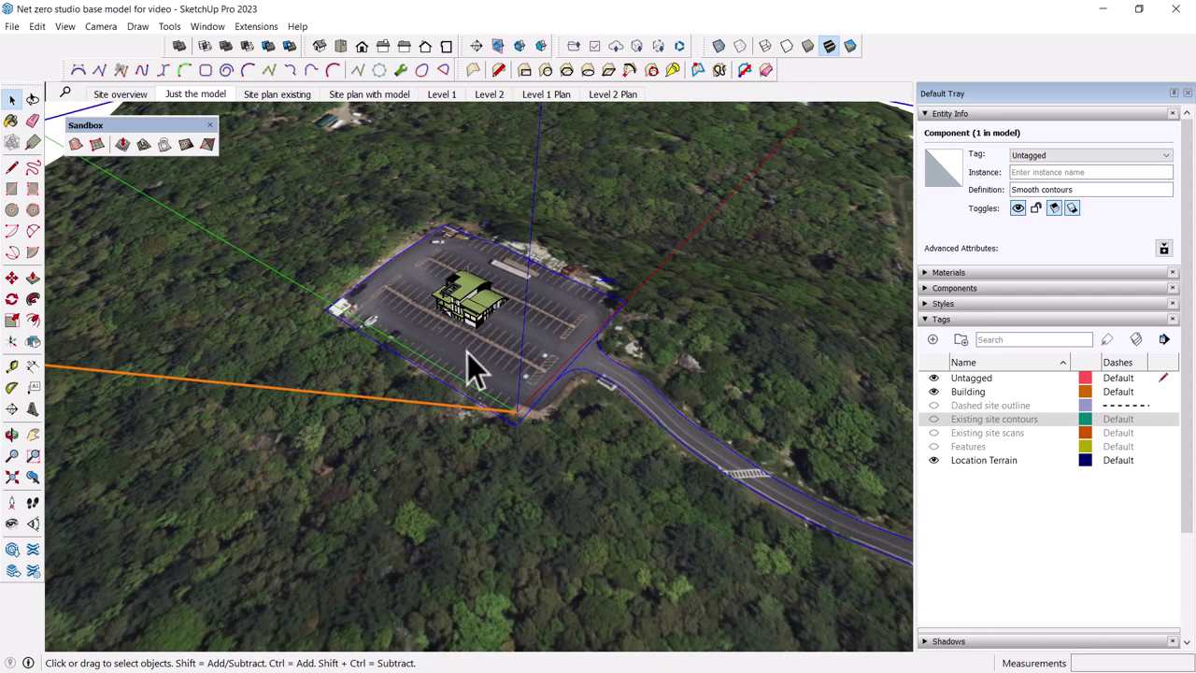
- Explode the Smooth contours component into loose terrain pieces, then select the Level 2 section plane
right_click(507, 387)
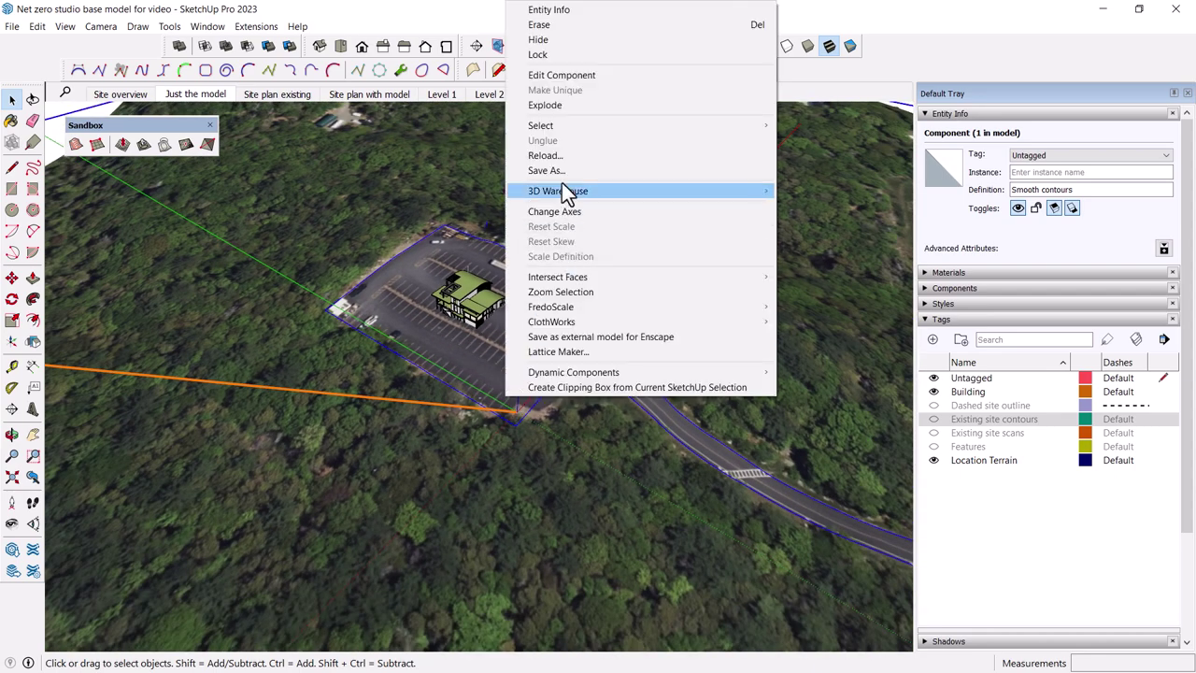
left_click(550, 107)
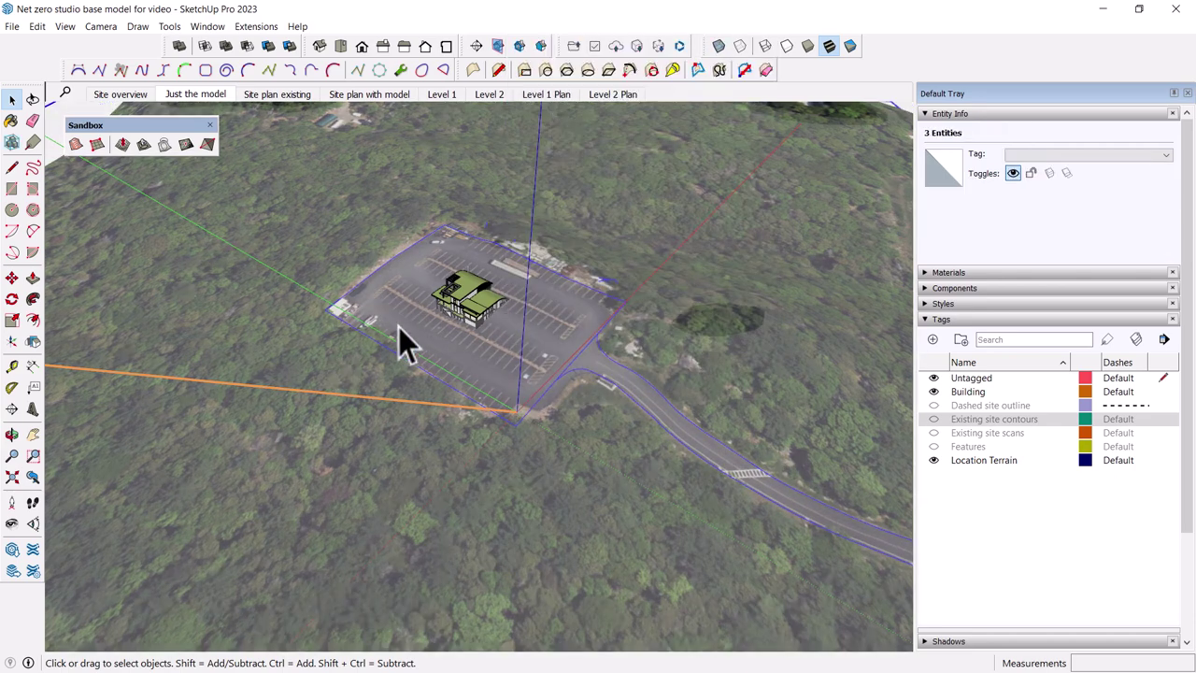
scroll(399, 327, "down", 3)
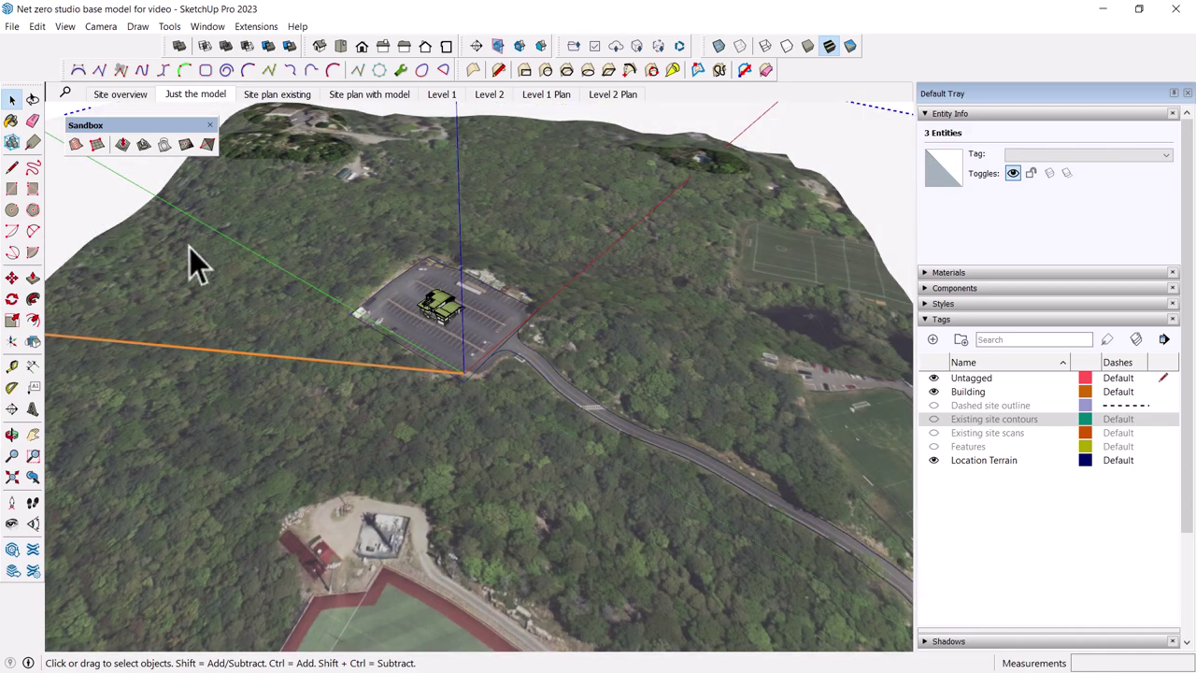
left_click(189, 247)
scroll(426, 393, "up", 5)
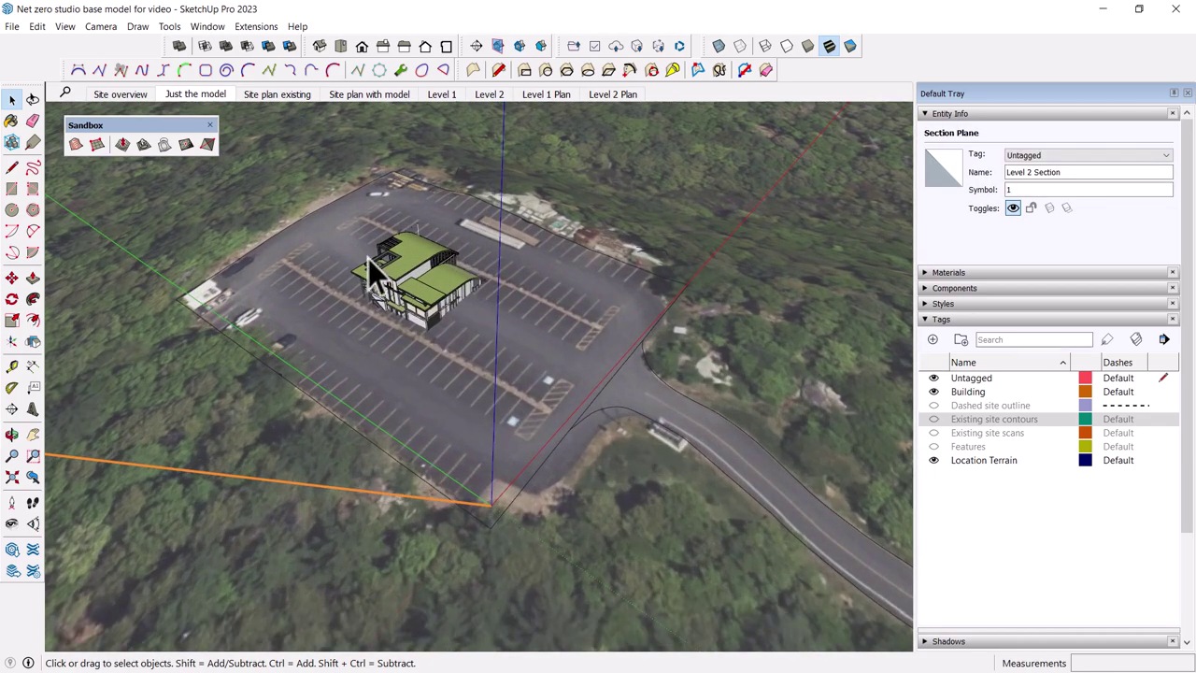
scroll(367, 280, "up", 3)
- Show the Features tag and switch to X-ray view from a low angle
middle_click_drag(367, 293, 490, 221)
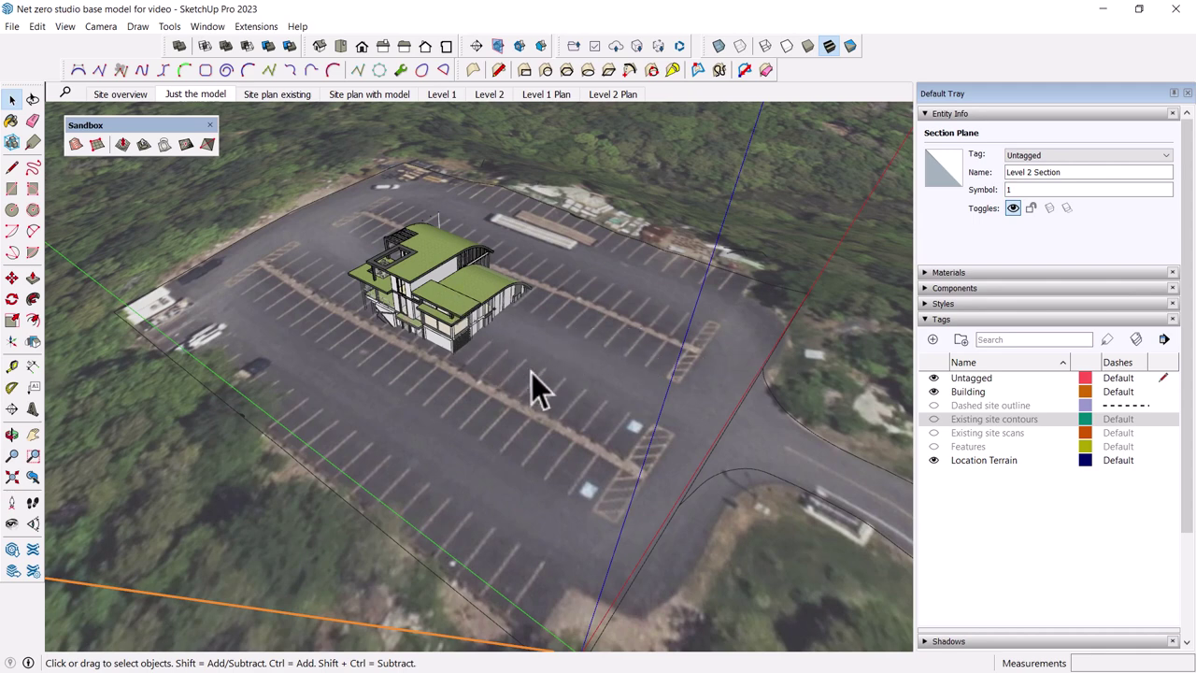
left_click(934, 446)
mouse_move(343, 355)
middle_mouse_down()
mouse_move(304, 181)
mouse_move(339, 342)
middle_mouse_up()
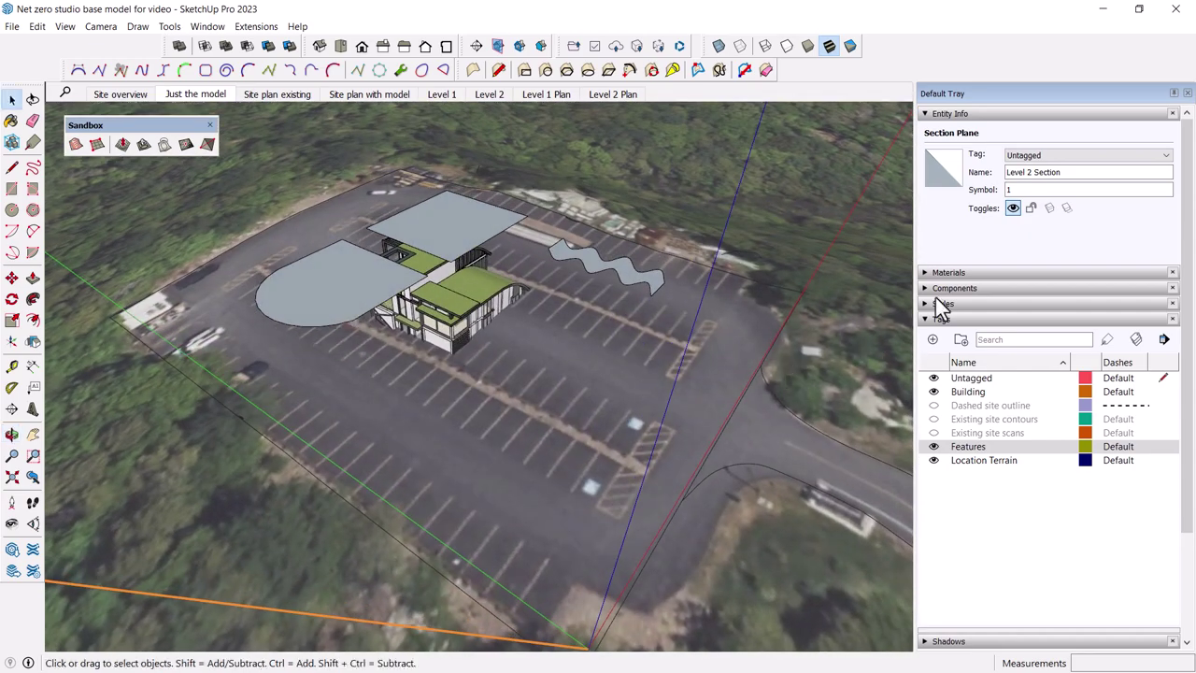
left_click(720, 47)
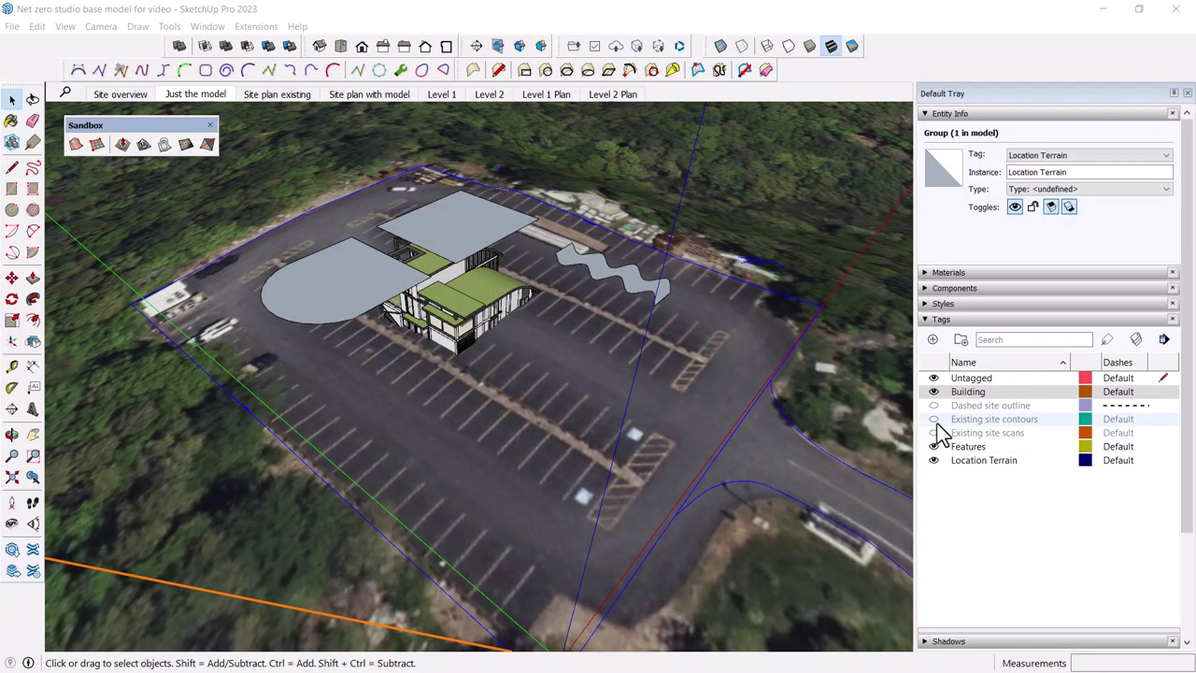
- Turn the Existing site contours and Location Terrain tags back on, with aerial imagery beneath the model
left_click(933, 420)
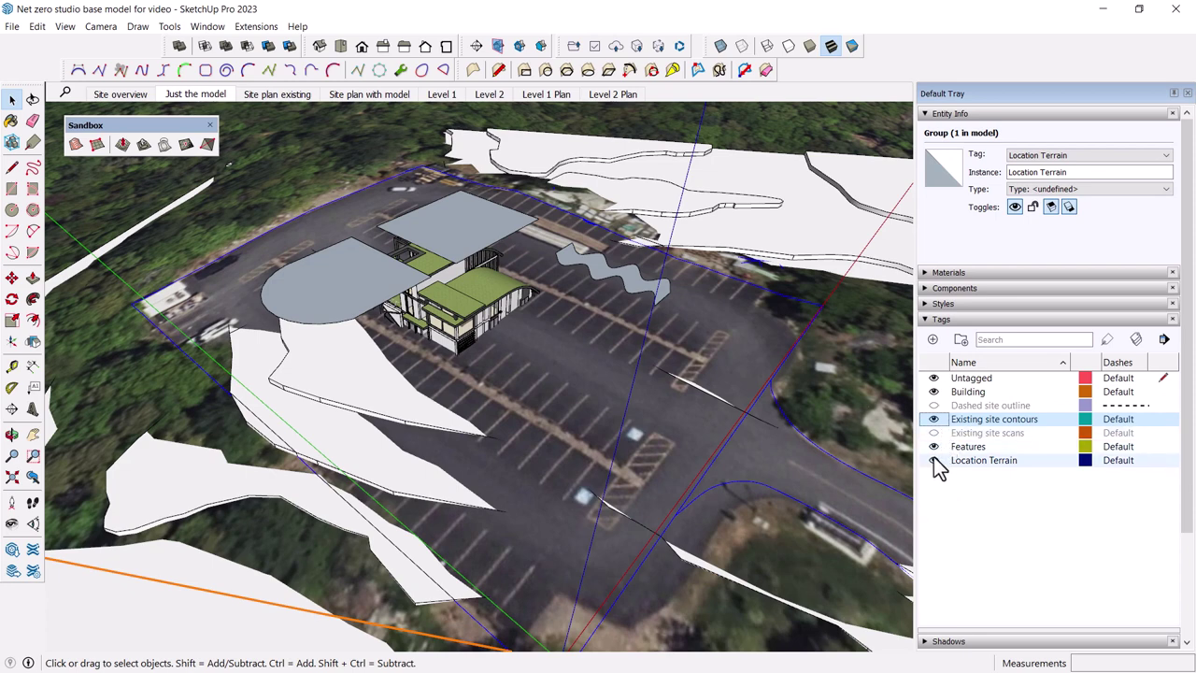
left_click(934, 460)
left_click(933, 446)
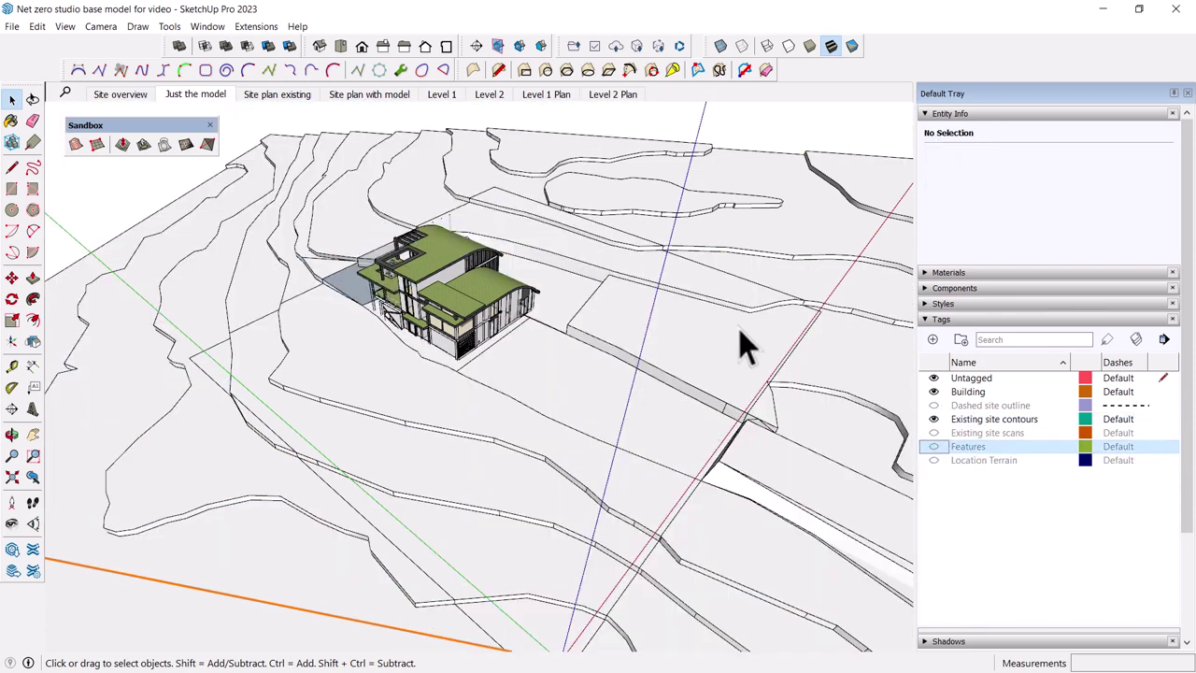
left_click(933, 446)
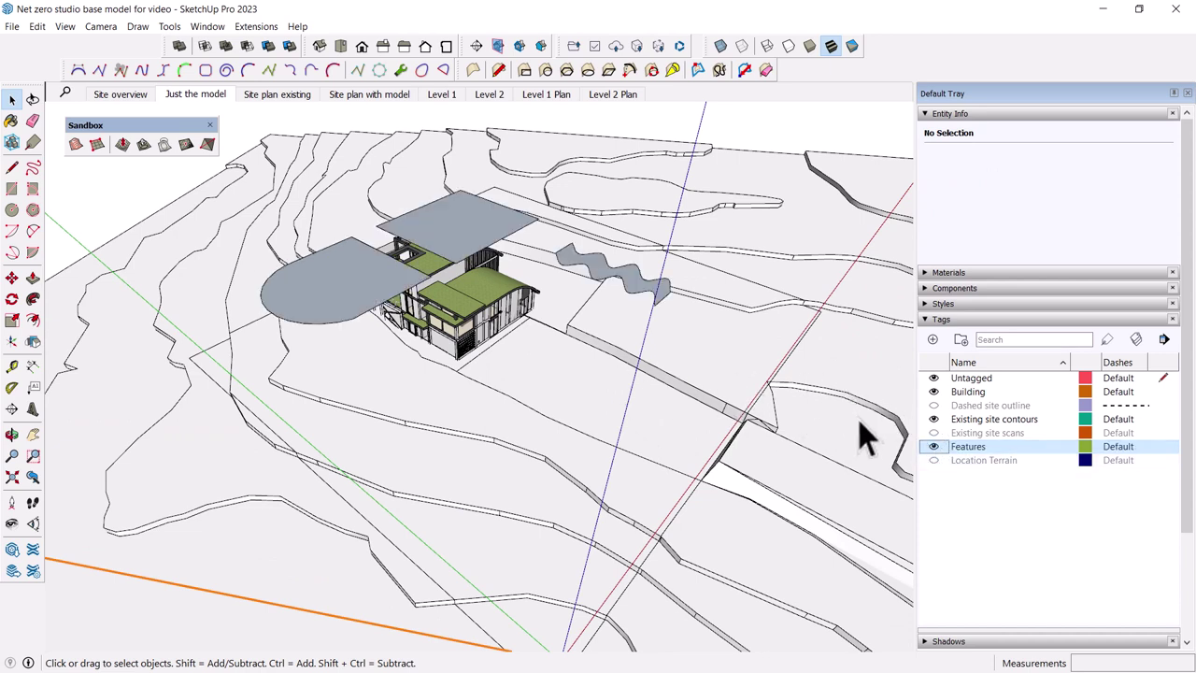
left_click(934, 460)
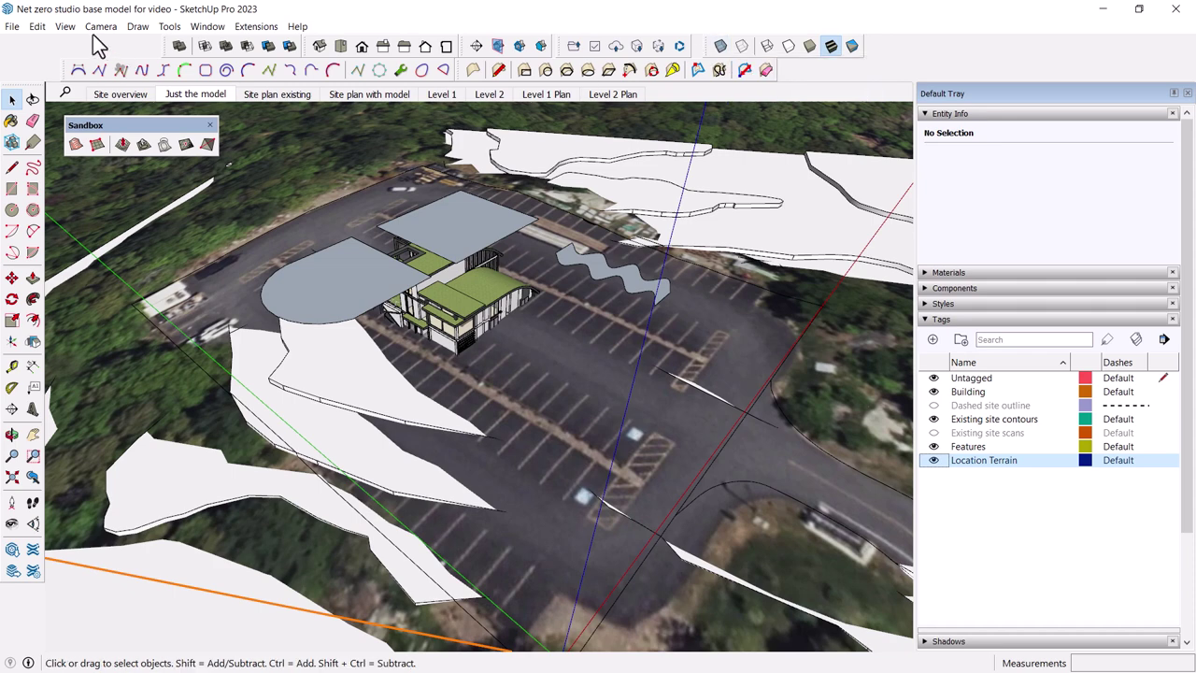
left_click(65, 26)
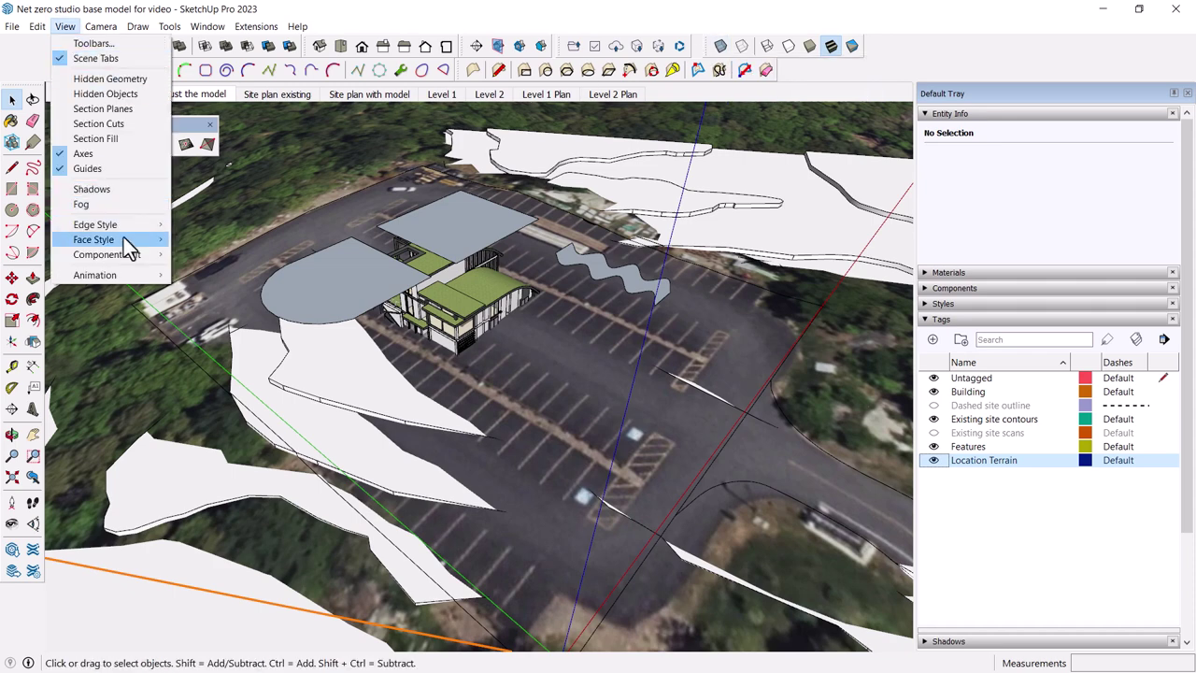
mouse_move(128, 243)
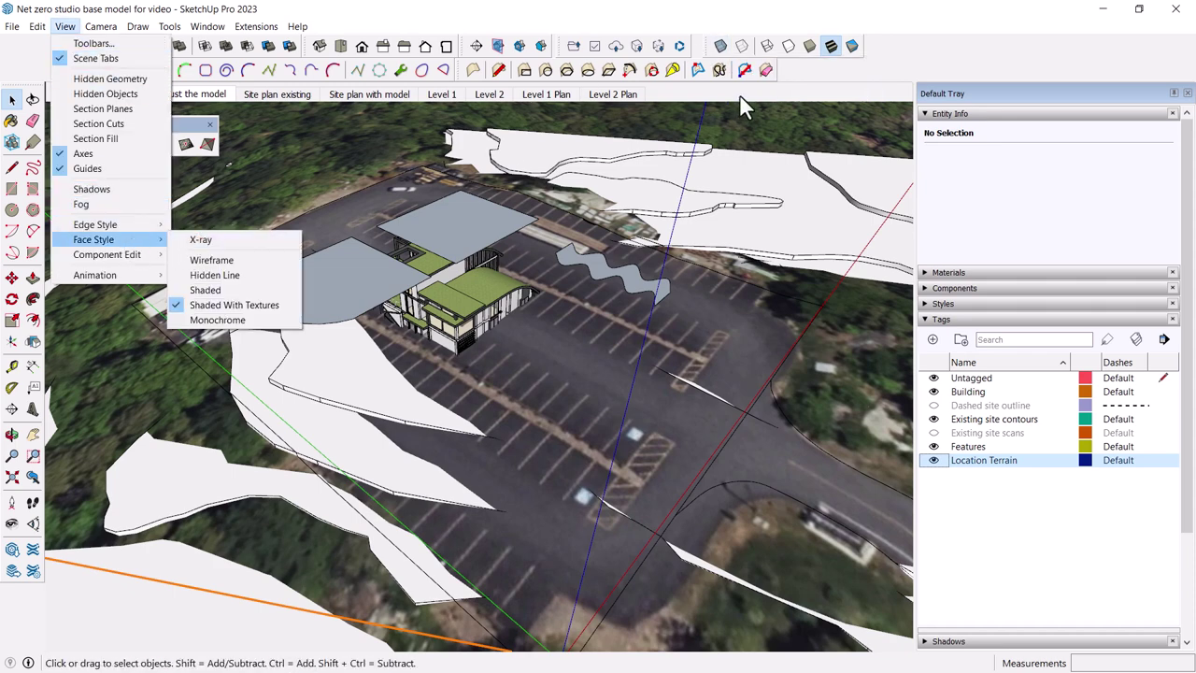
left_click(723, 54)
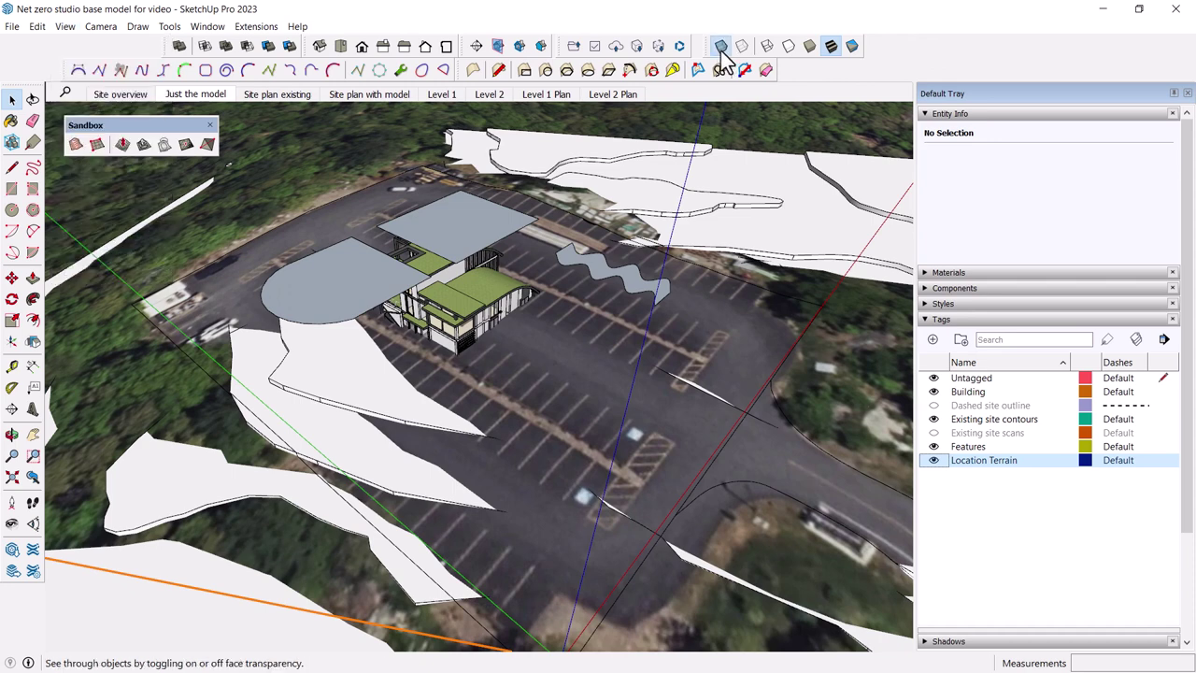
left_click(723, 54)
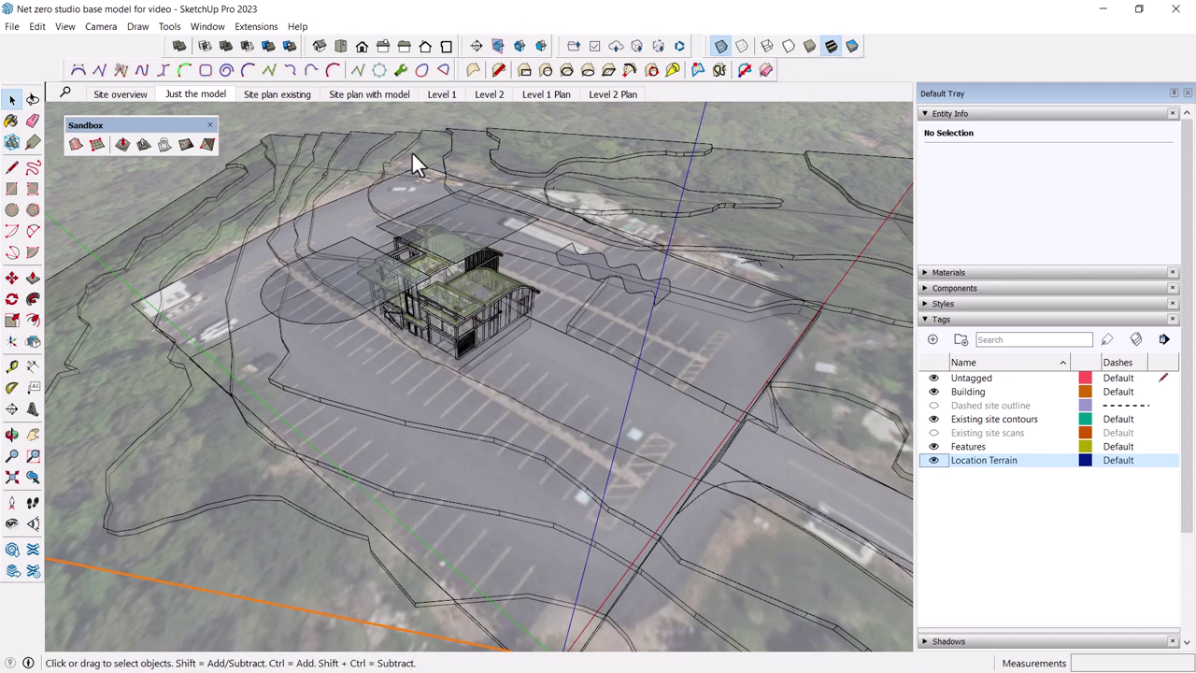
key("x")
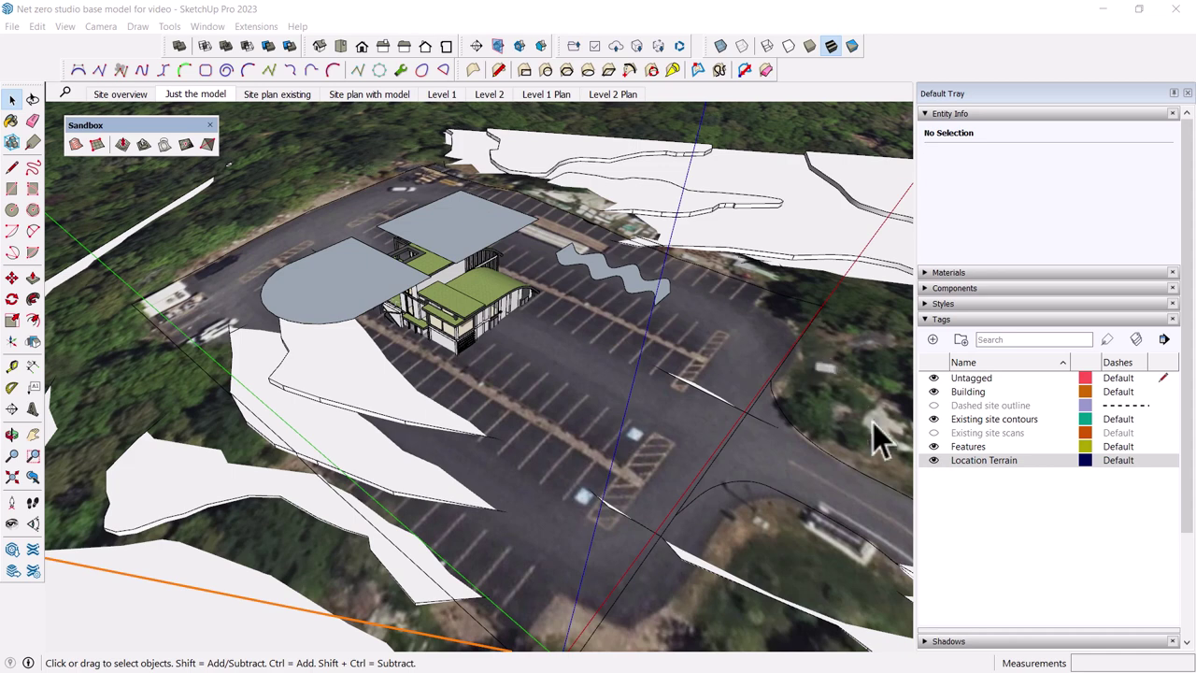
- Turn off the Existing site contours and Building tags in the Tags panel
left_click(934, 419)
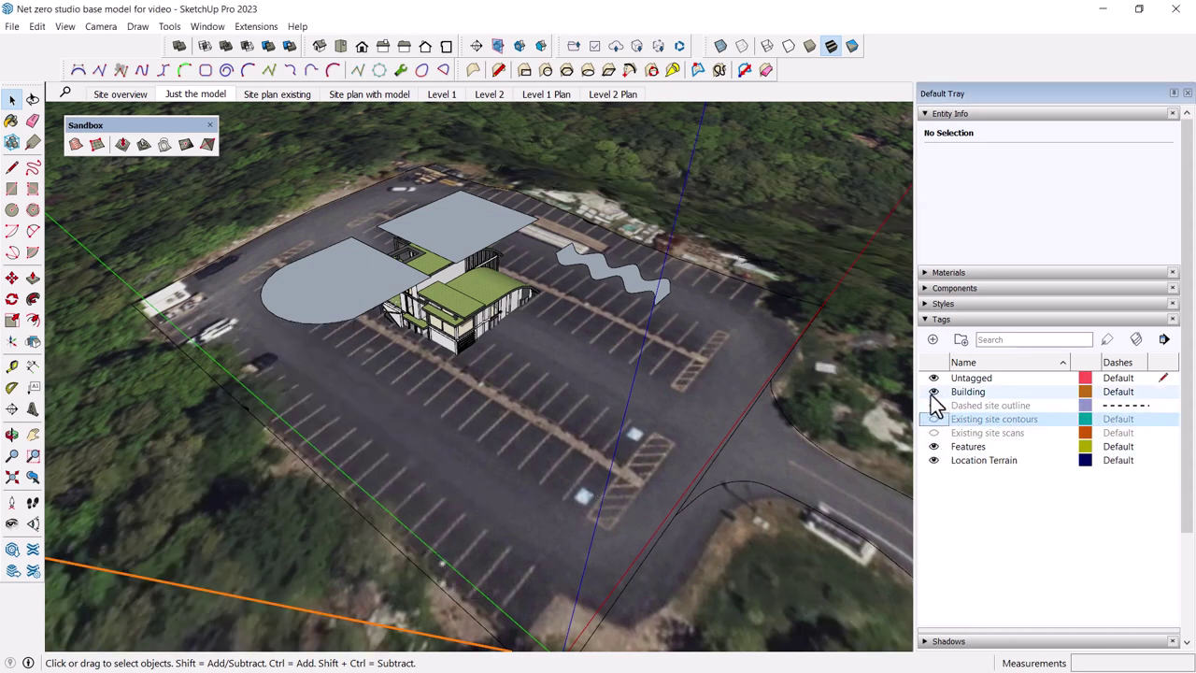
left_click(934, 393)
left_click(933, 391)
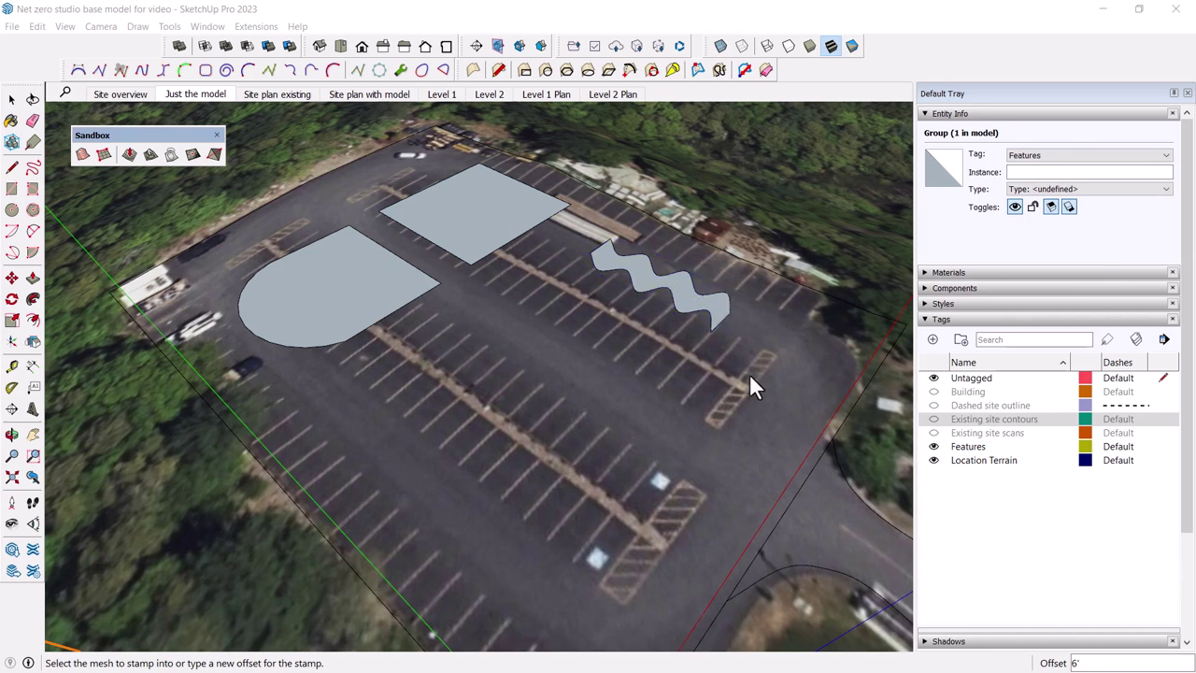
- Drape the wavy shape group's outline onto the Location Terrain surface and inspect the result
left_click(11, 99)
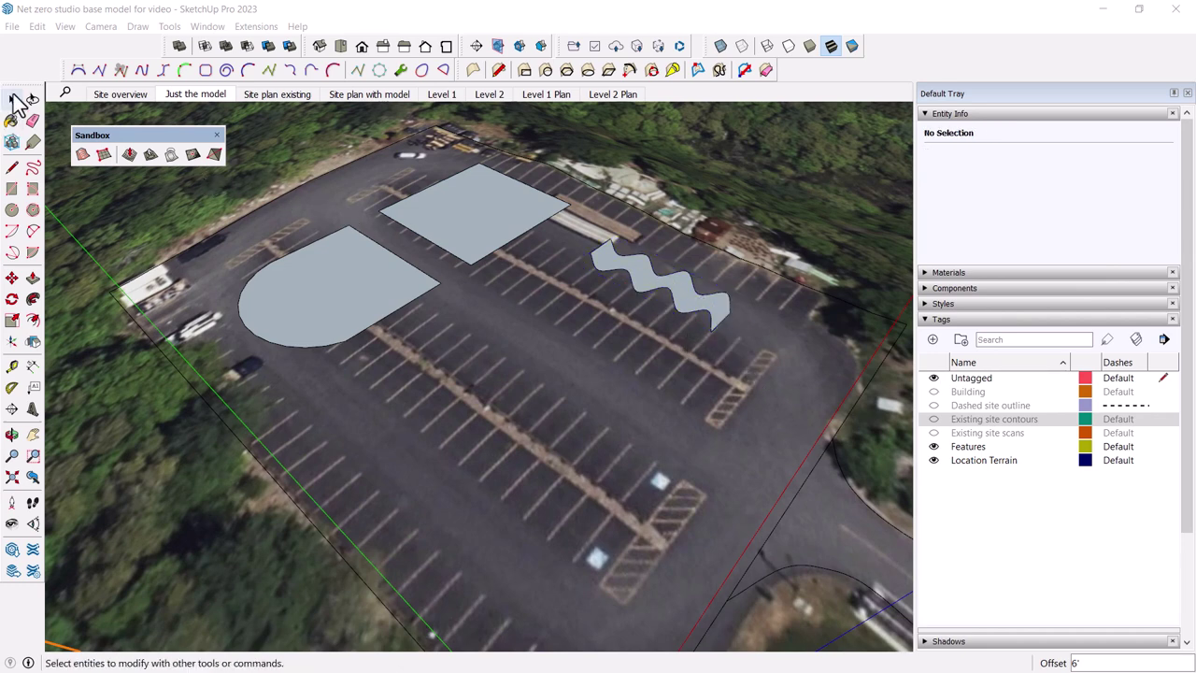
left_click(714, 304)
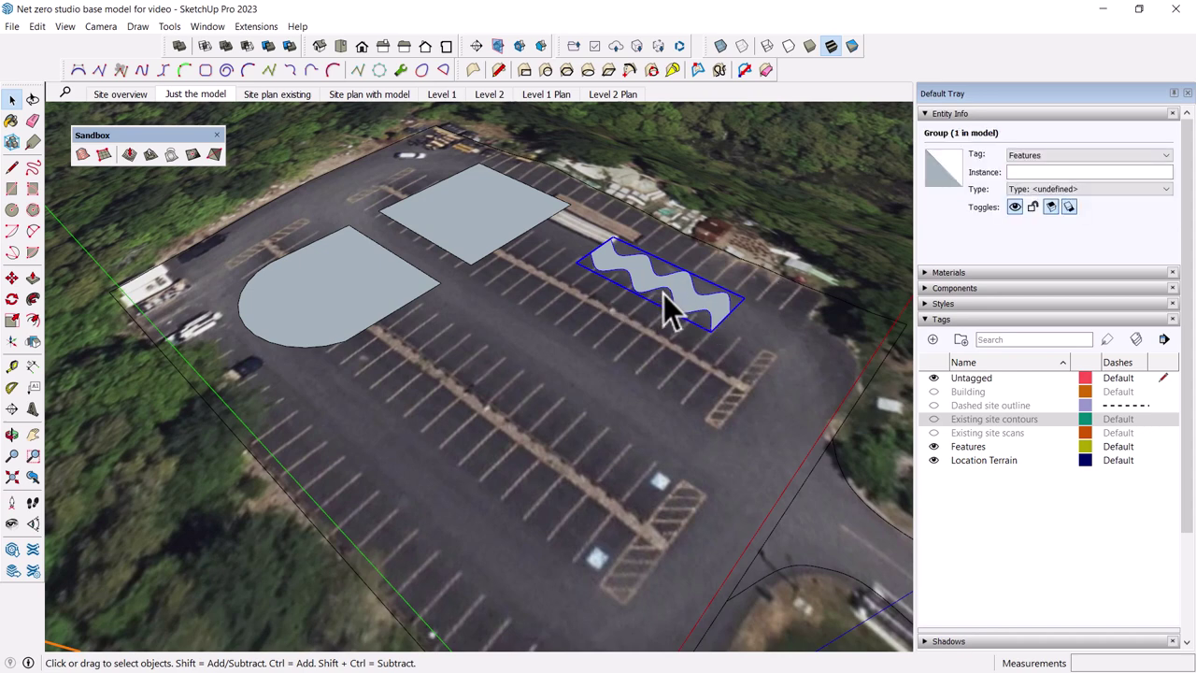
left_click(170, 157)
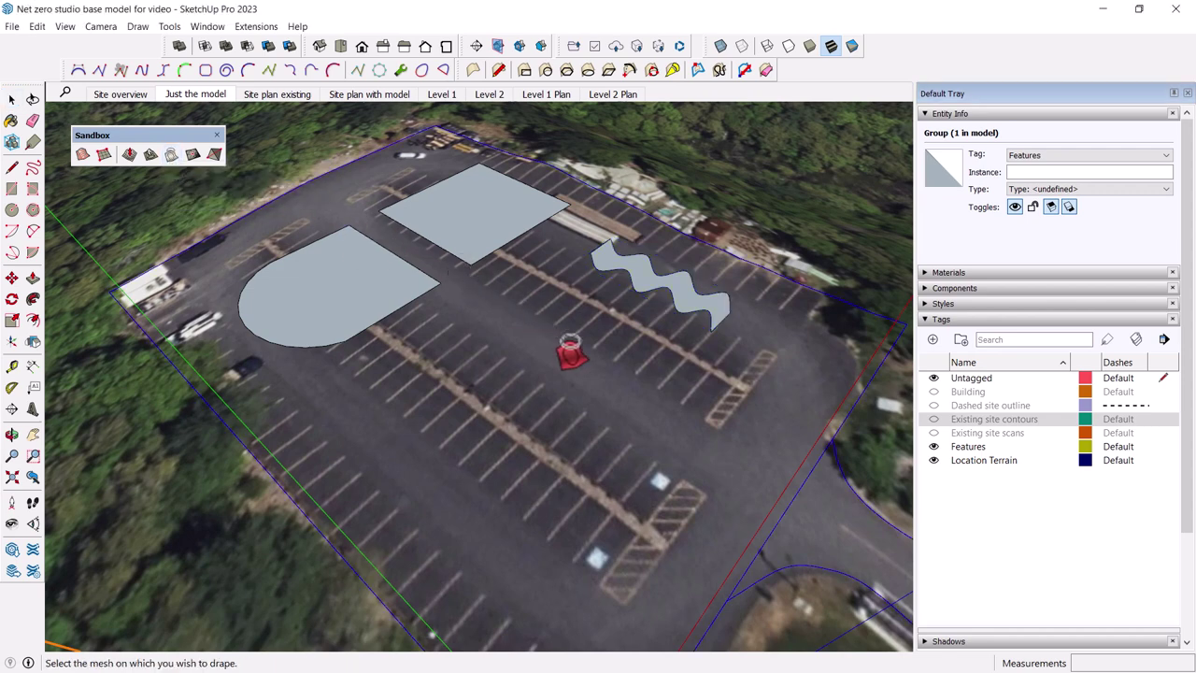
left_click(645, 383)
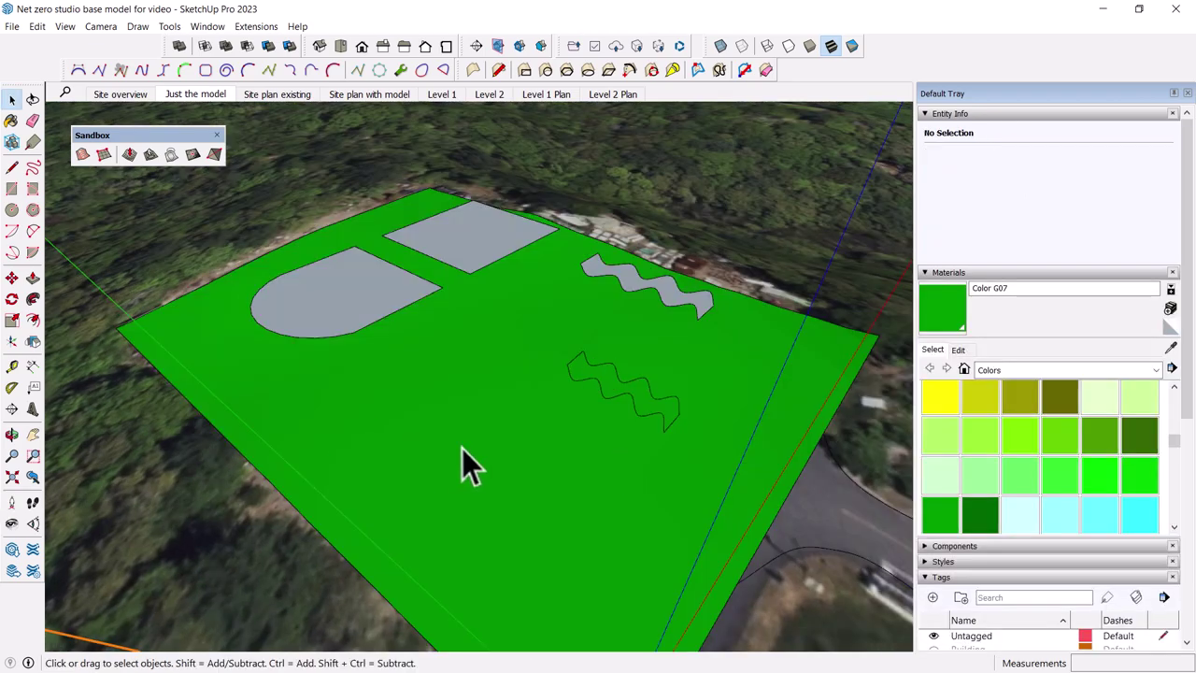
middle_click_drag(463, 458, 545, 418)
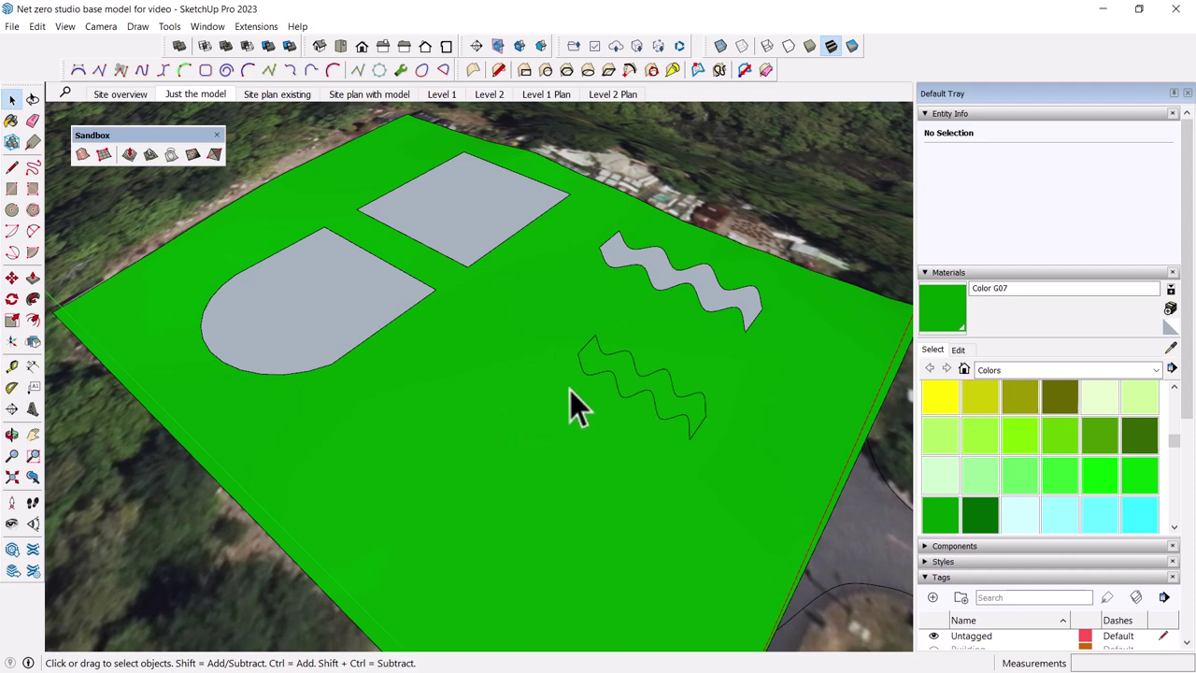
mouse_move(563, 376)
middle_mouse_down()
mouse_move(555, 355)
mouse_move(555, 382)
middle_mouse_up()
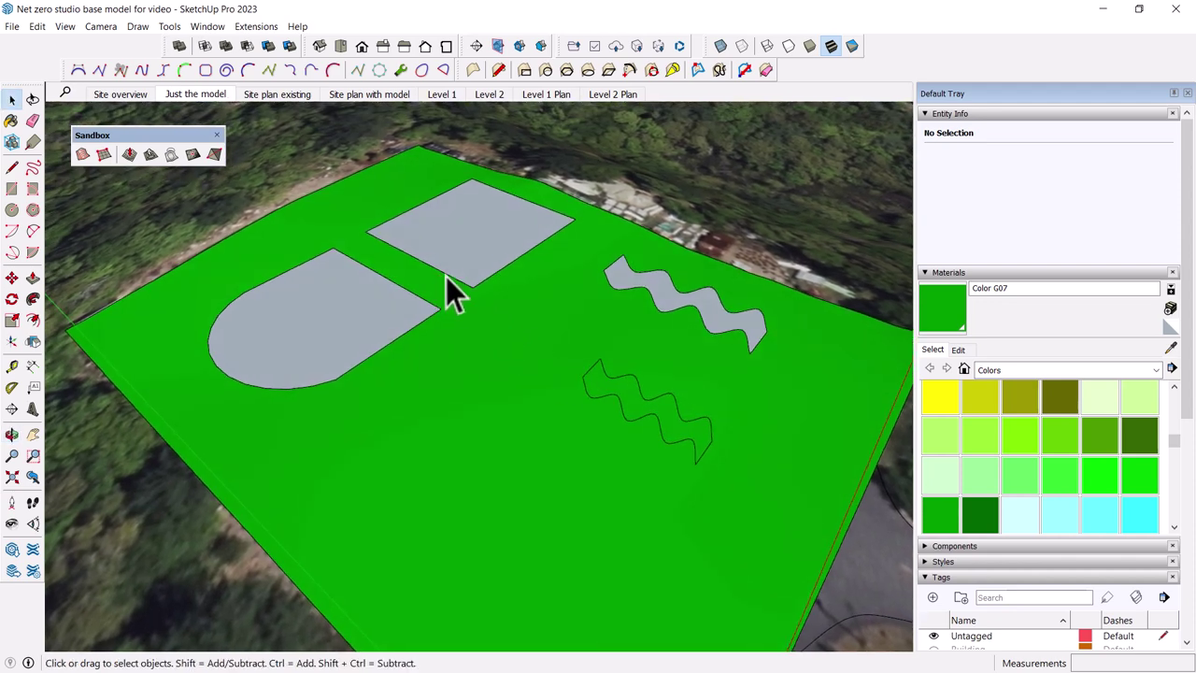
- Start the Sandbox Stamp on the upper grey rectangle with a 1' offset
left_click(442, 226)
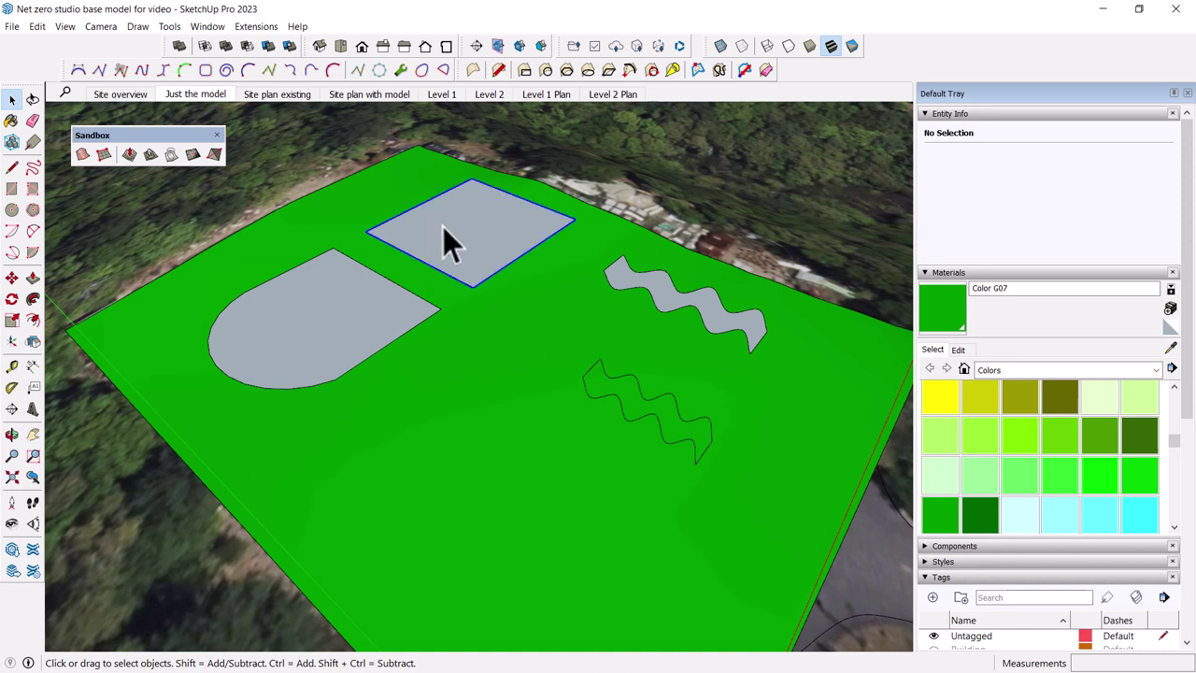
left_click(150, 157)
middle_click_drag(467, 374, 449, 316)
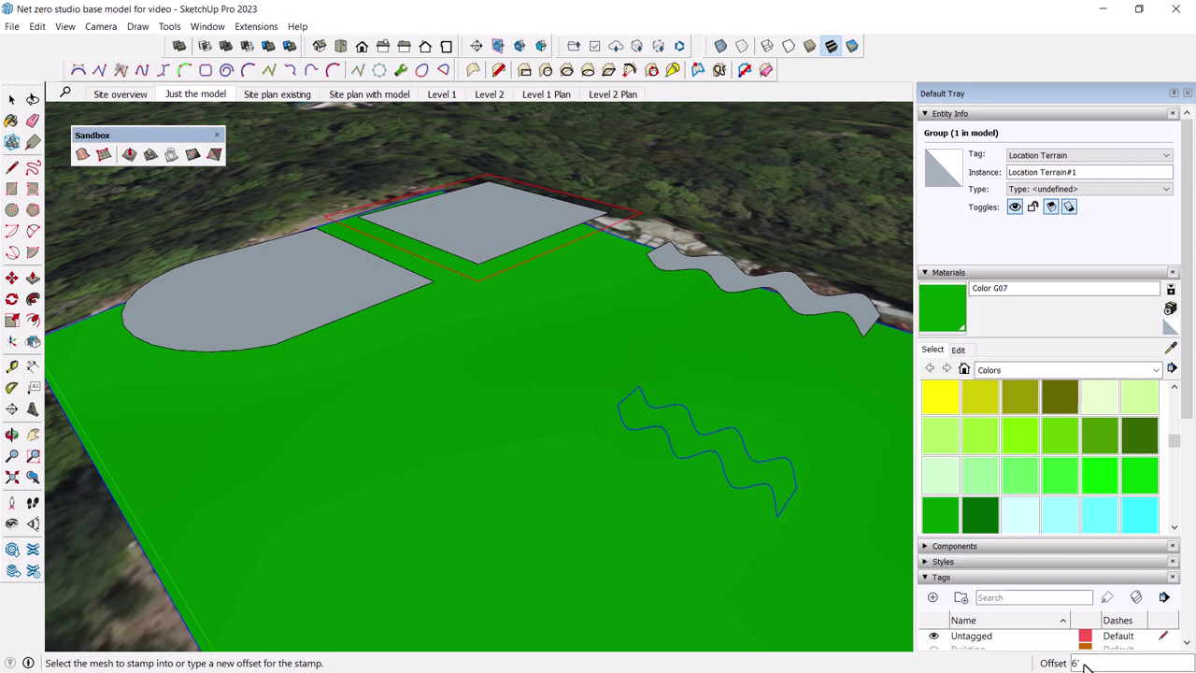
type("1")
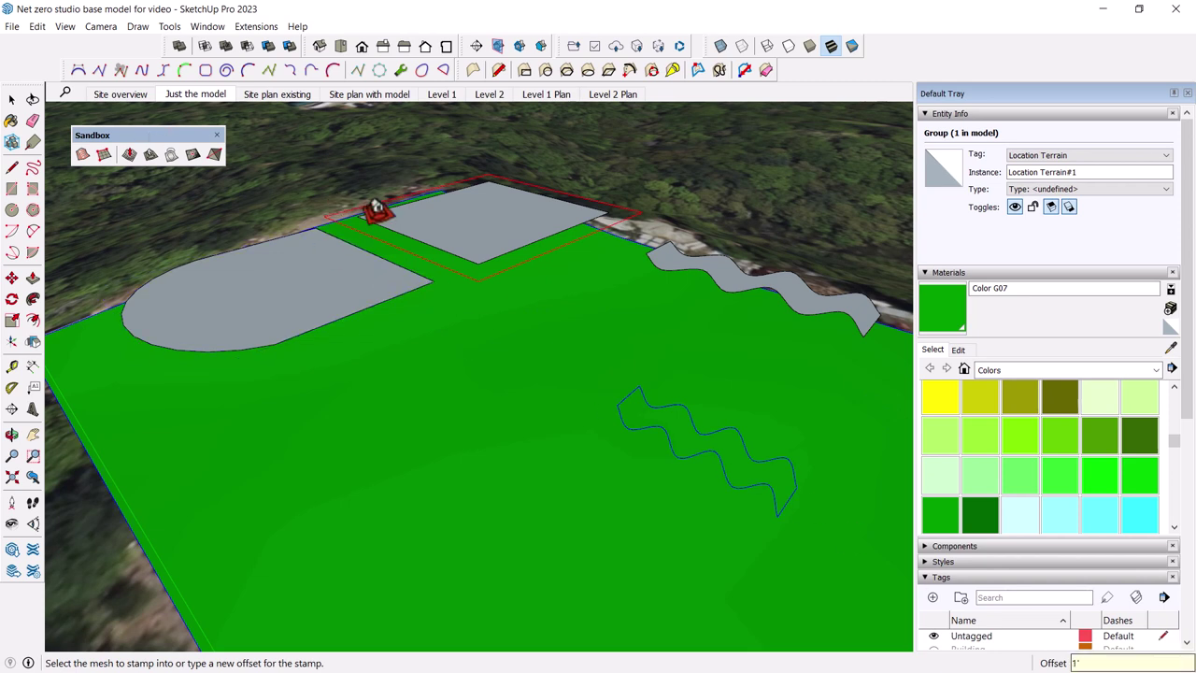
key("Escape")
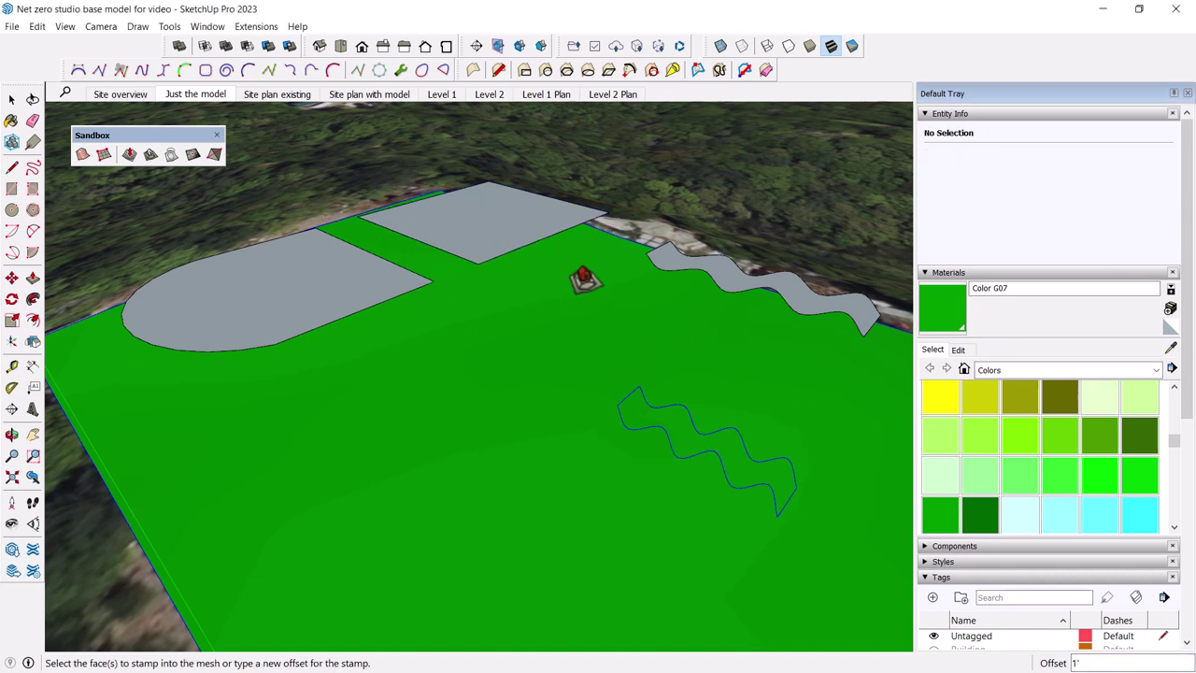
- Stamp the grey rectangle into the mid-site terrain and push it down into a pit
left_click(500, 235)
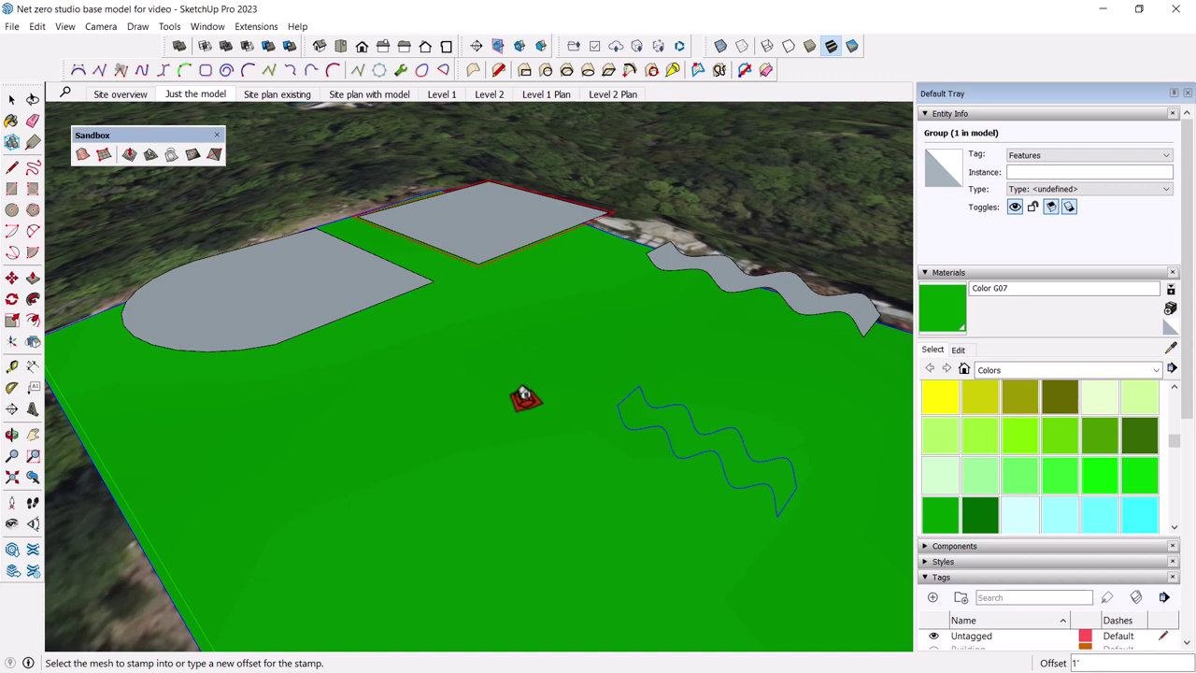
left_click(527, 399)
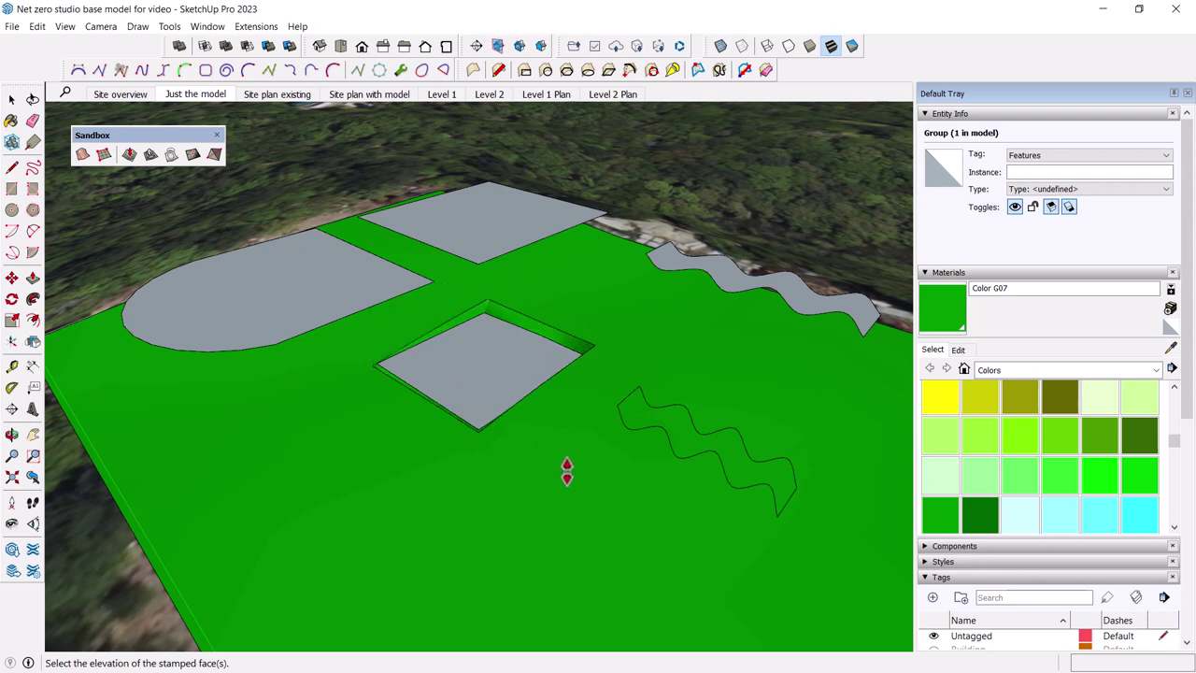
scroll(561, 439, "up", 3)
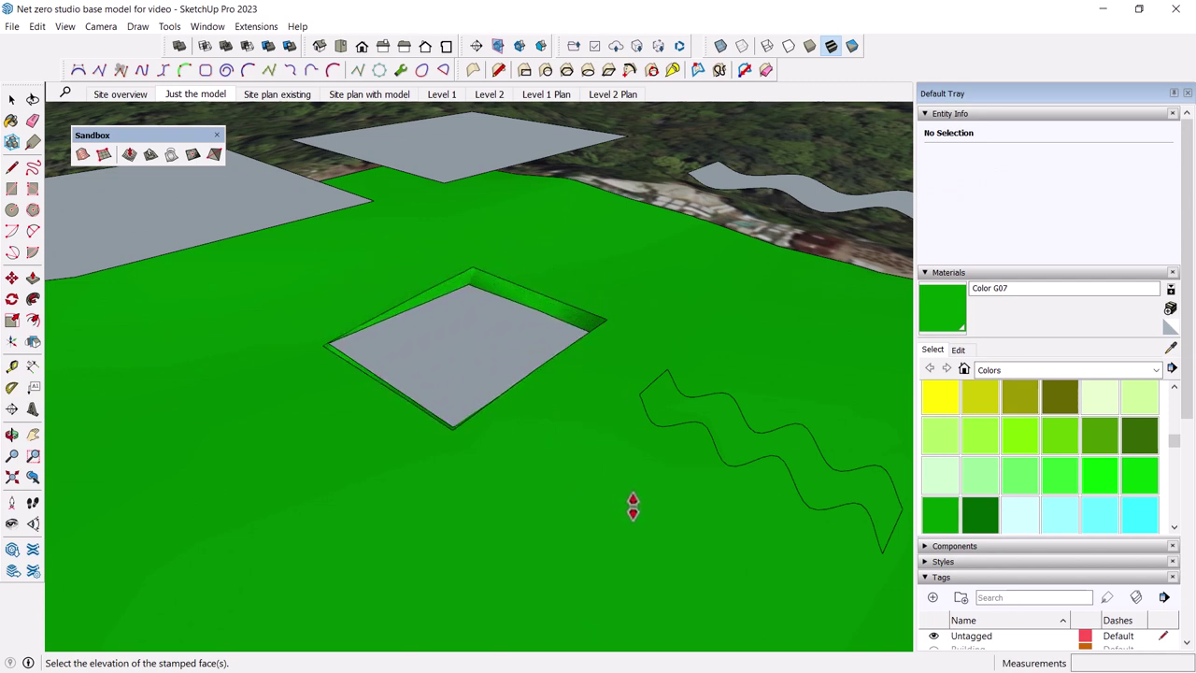
middle_click_drag(635, 509, 579, 523)
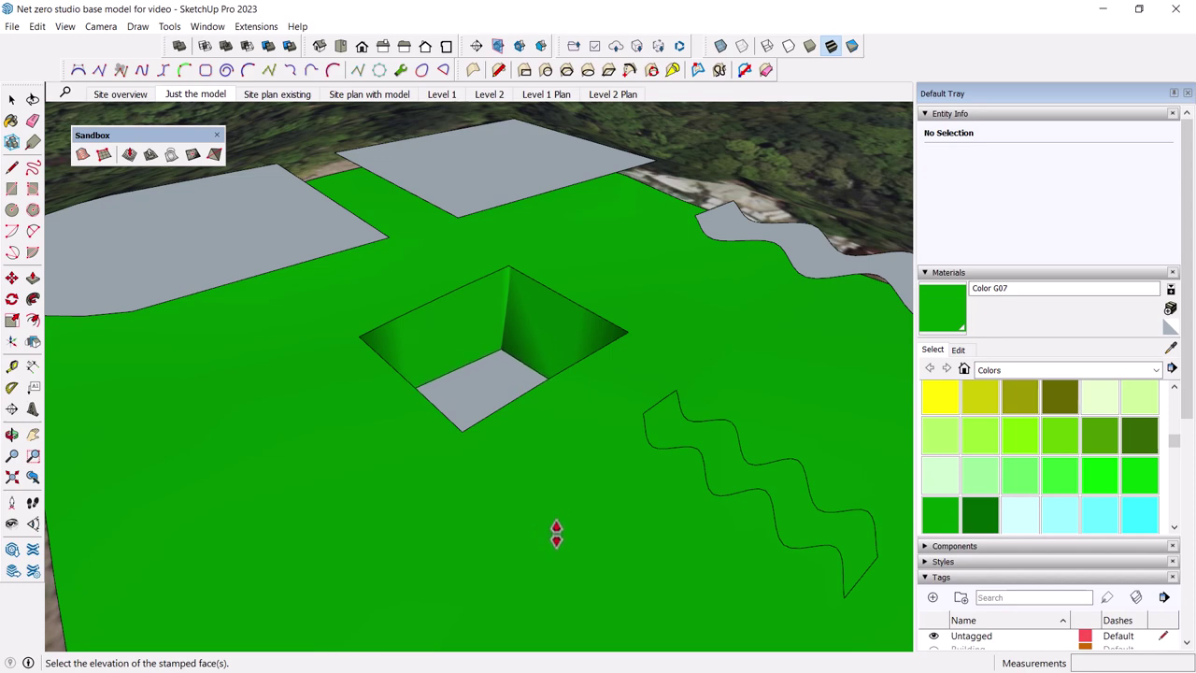
left_click(555, 532)
mouse_move(469, 348)
middle_mouse_down()
mouse_move(489, 369)
mouse_move(582, 384)
mouse_move(427, 340)
mouse_move(480, 355)
middle_mouse_up()
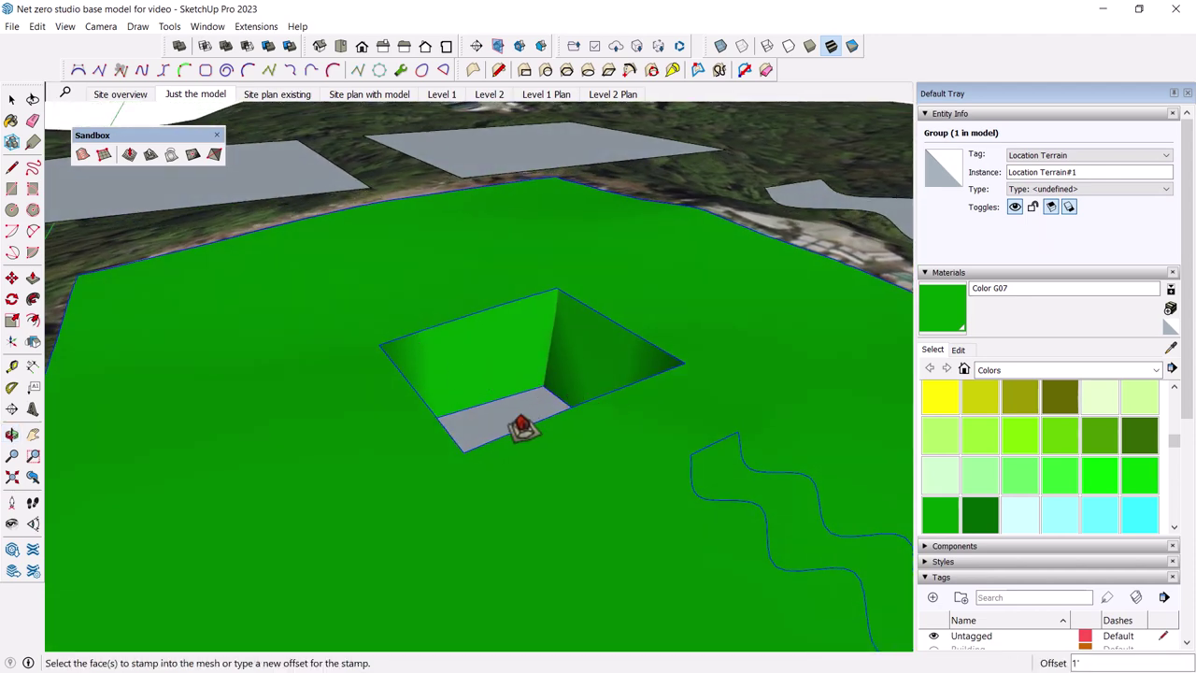
- Inside the terrain group, move the pit floor face to reposition the sunken square pad
key("space")
double_click(501, 421)
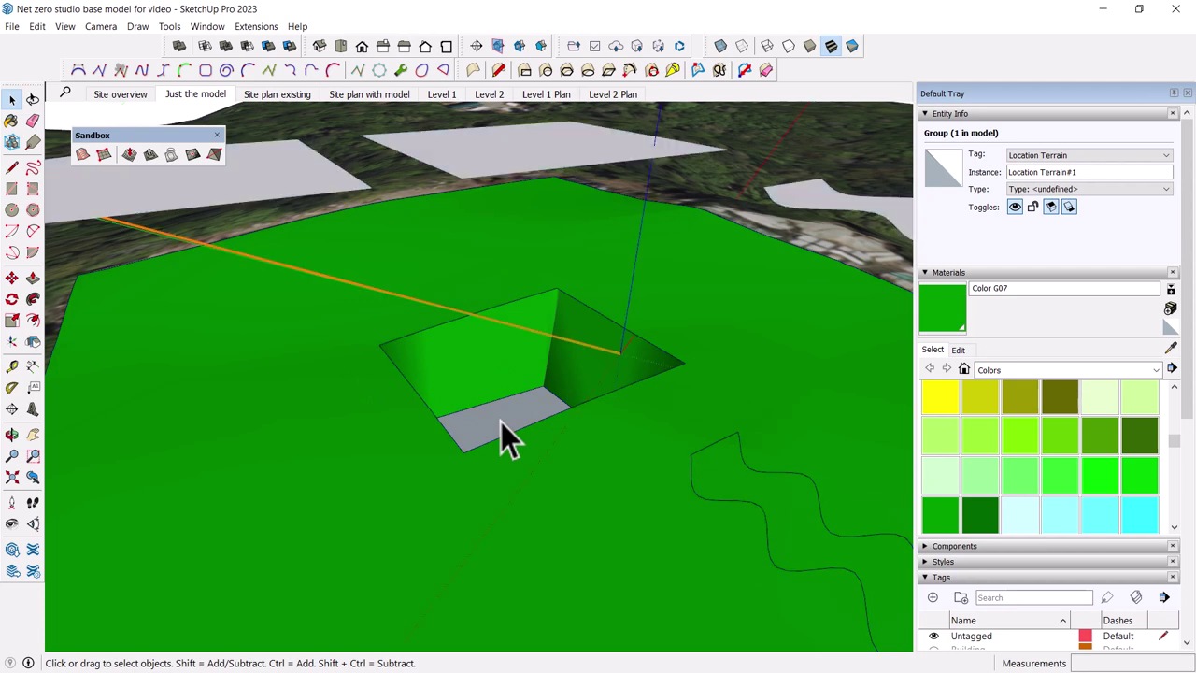
left_click(500, 421)
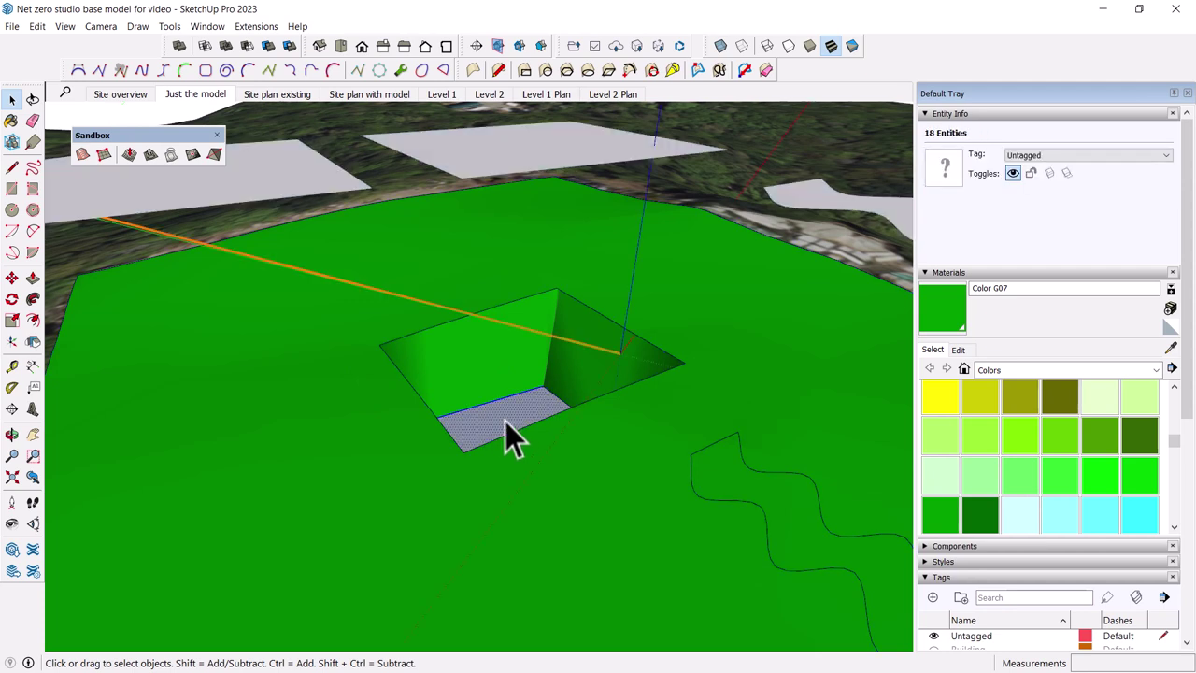
key("m")
left_click(542, 385)
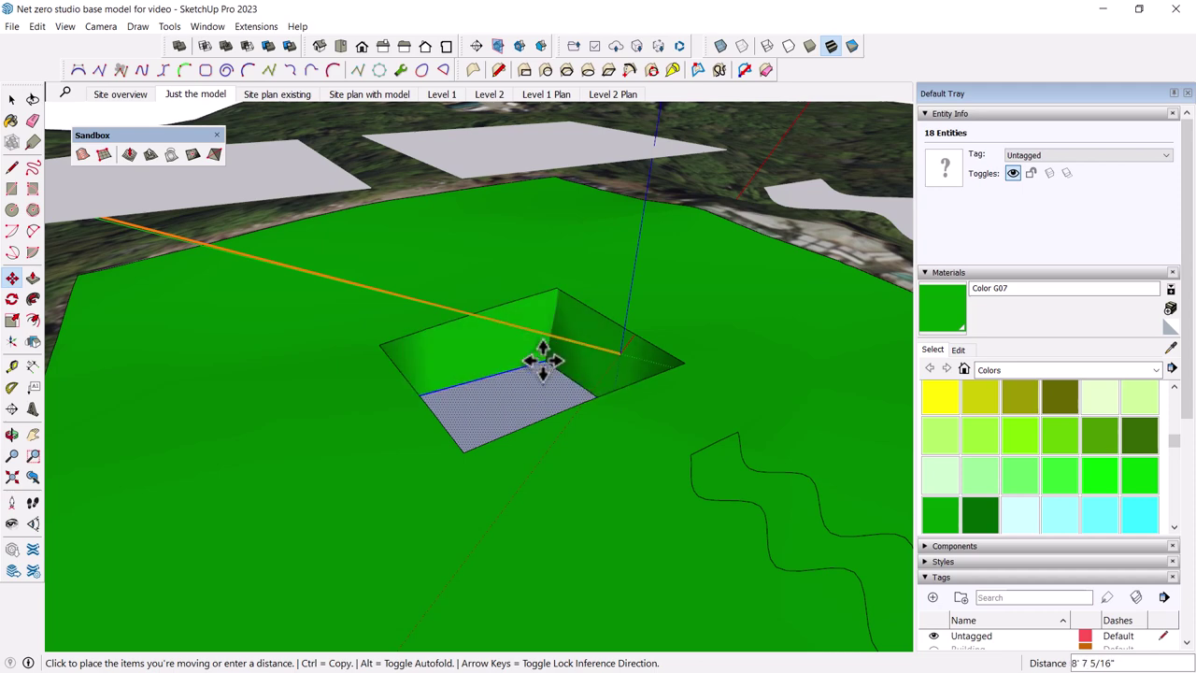
mouse_move(542, 353)
middle_mouse_down()
mouse_move(526, 350)
mouse_move(582, 374)
mouse_move(551, 364)
middle_mouse_up()
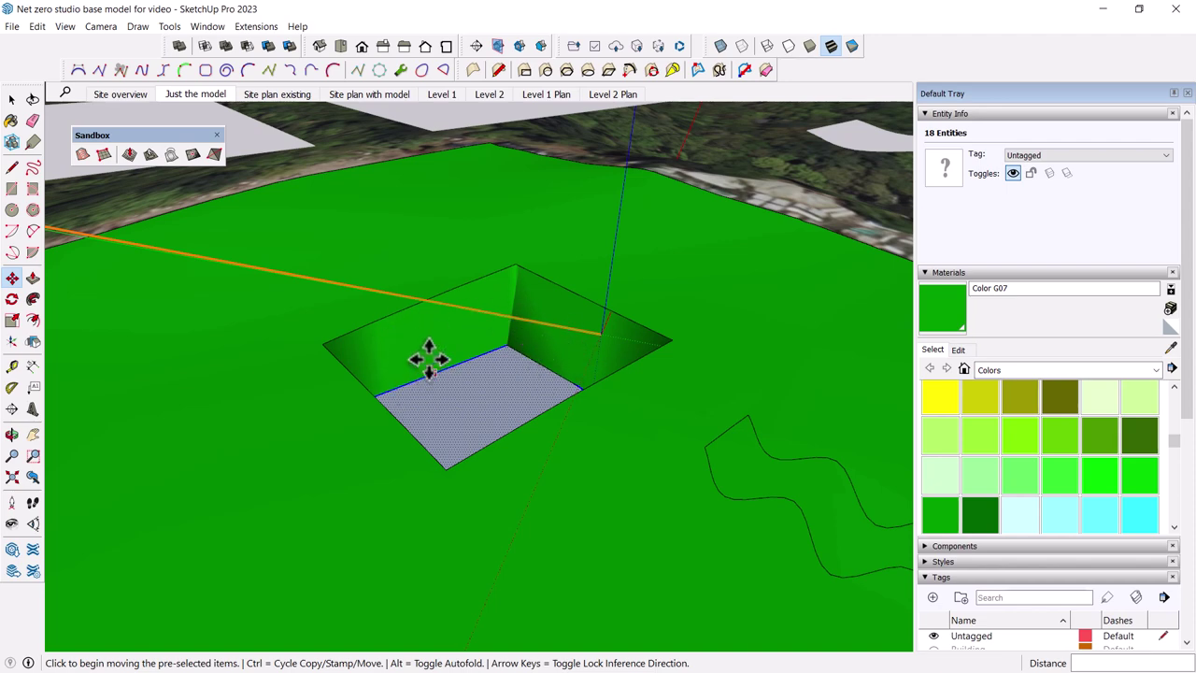
scroll(446, 355, "down", 5)
middle_click_drag(446, 360, 505, 366)
key("space")
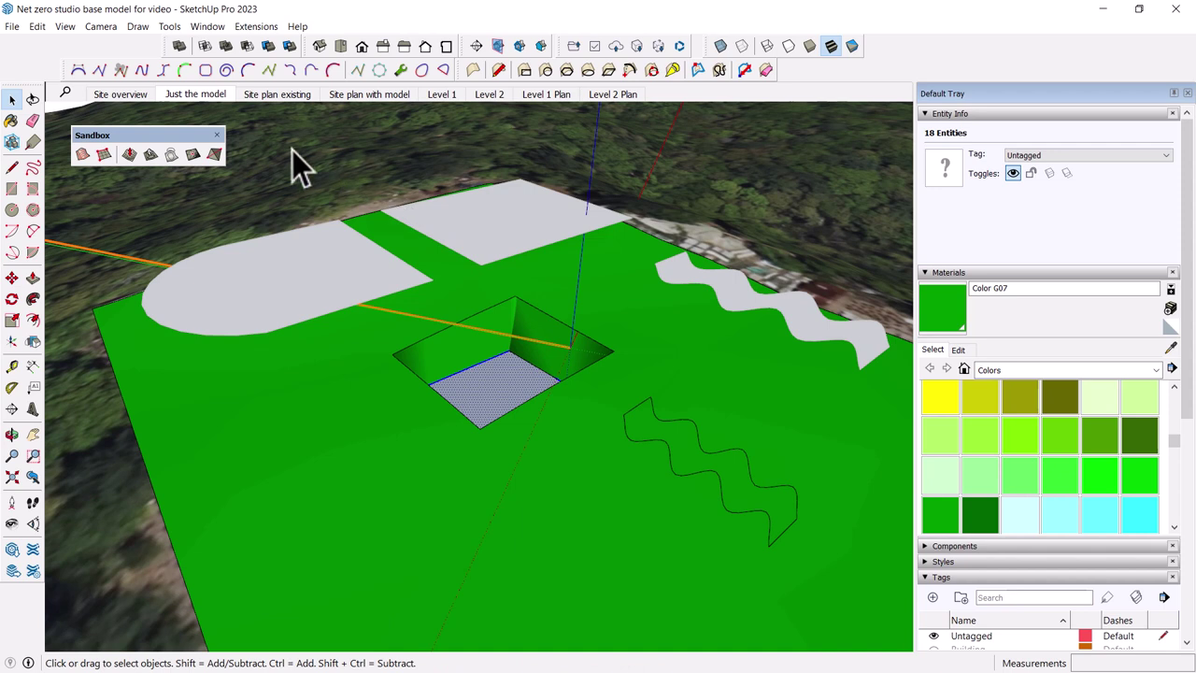
left_click(235, 167)
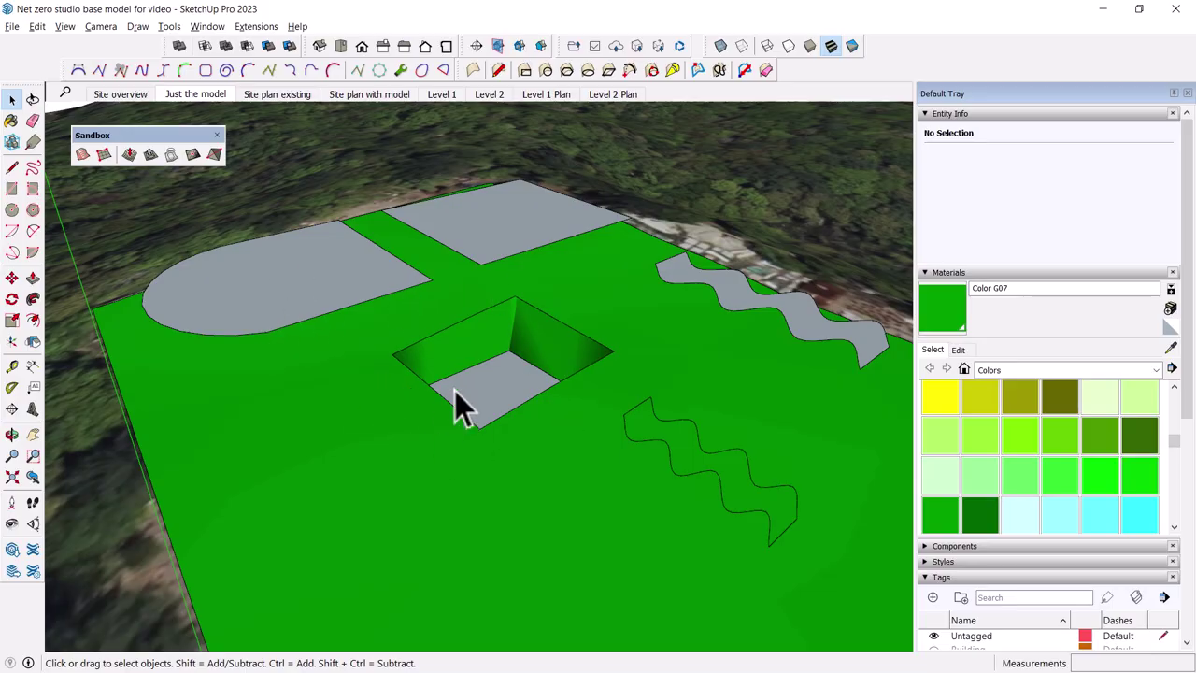
- Select the rounded grey shape and stamp its outline into the terrain
middle_click_drag(524, 369, 235, 385)
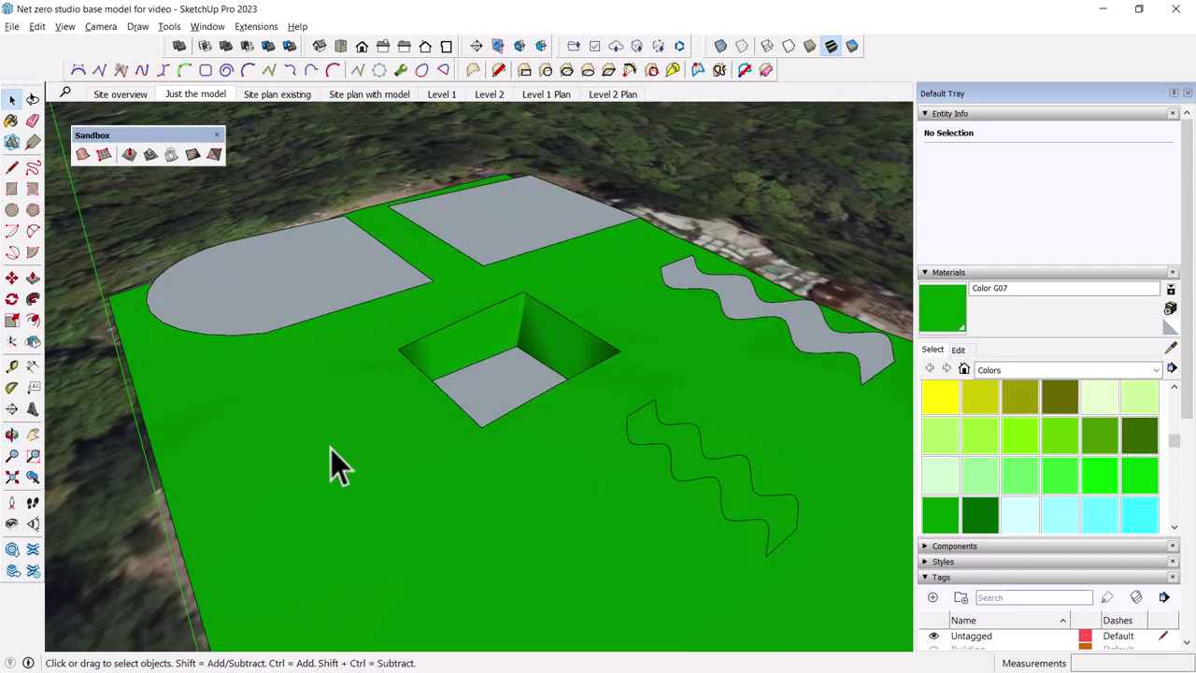
left_click(234, 302)
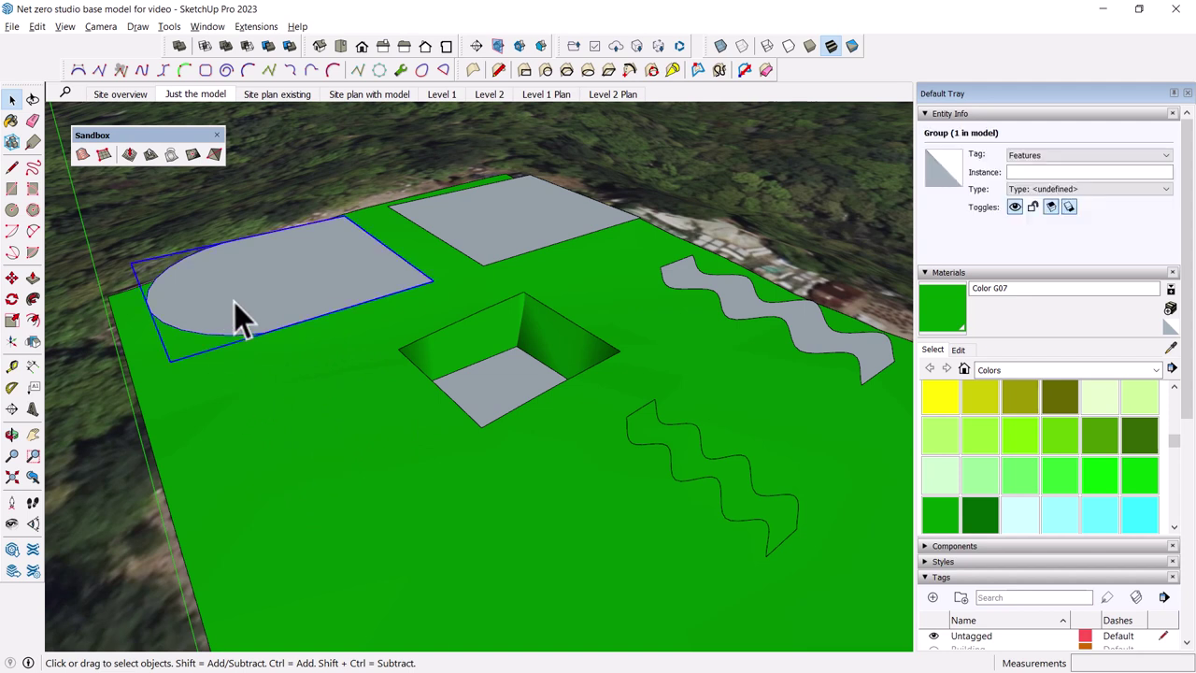
left_click(150, 154)
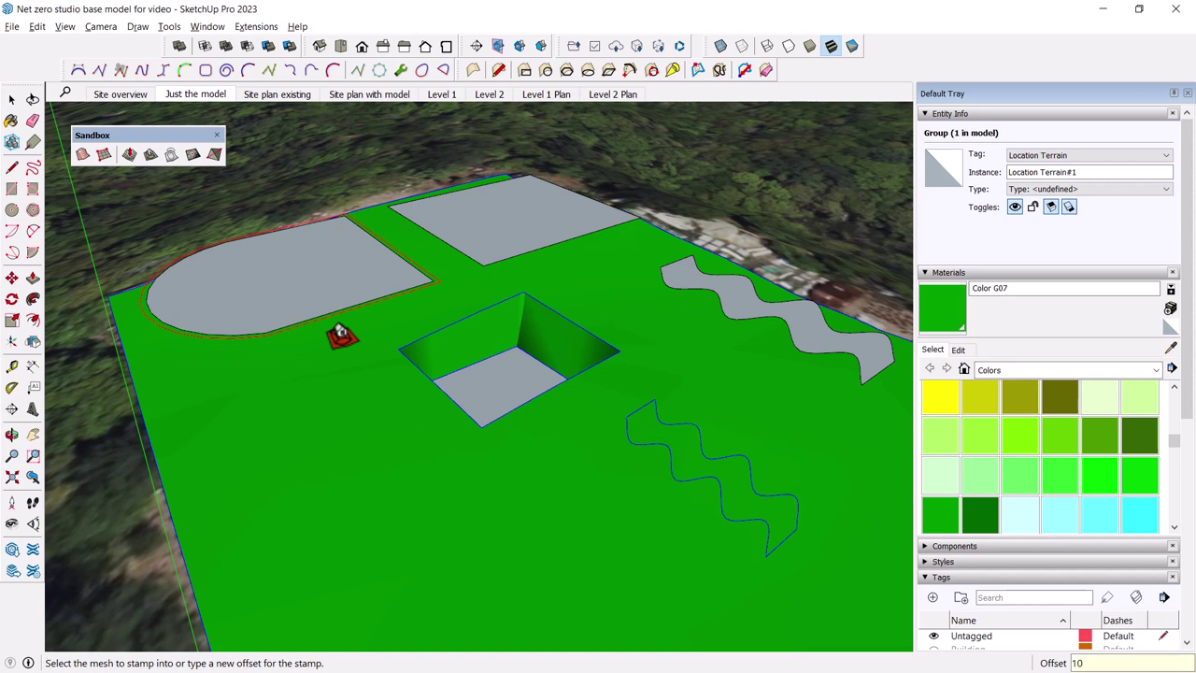
left_click(175, 157)
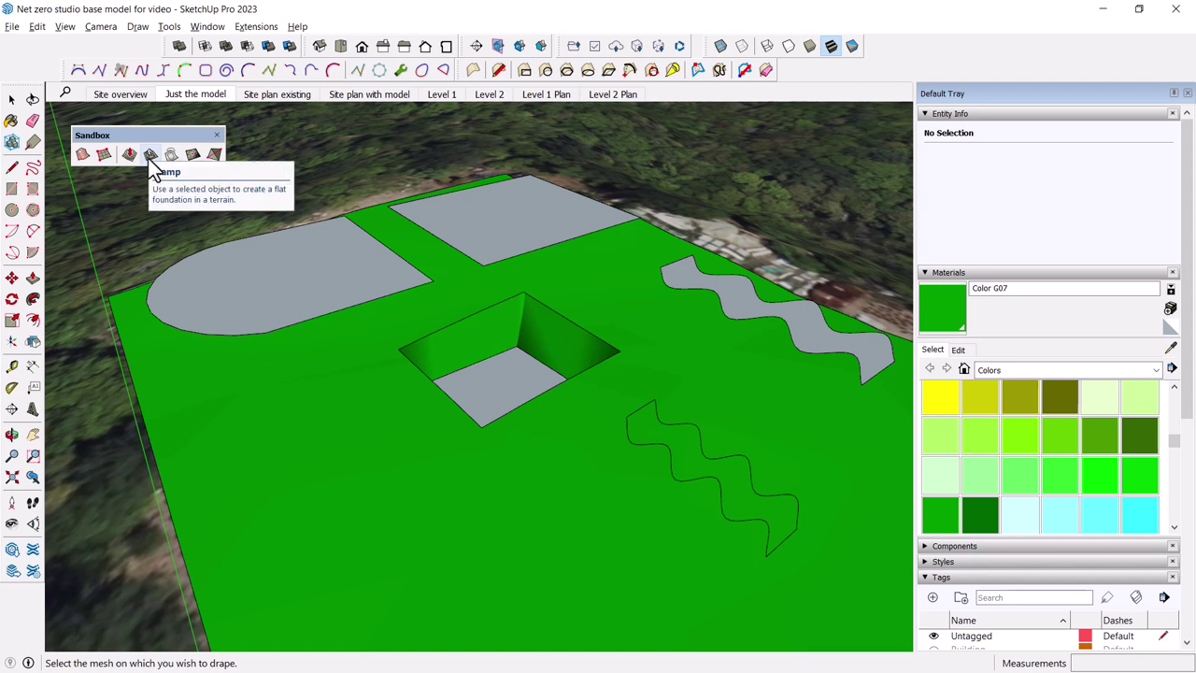
left_click(149, 158)
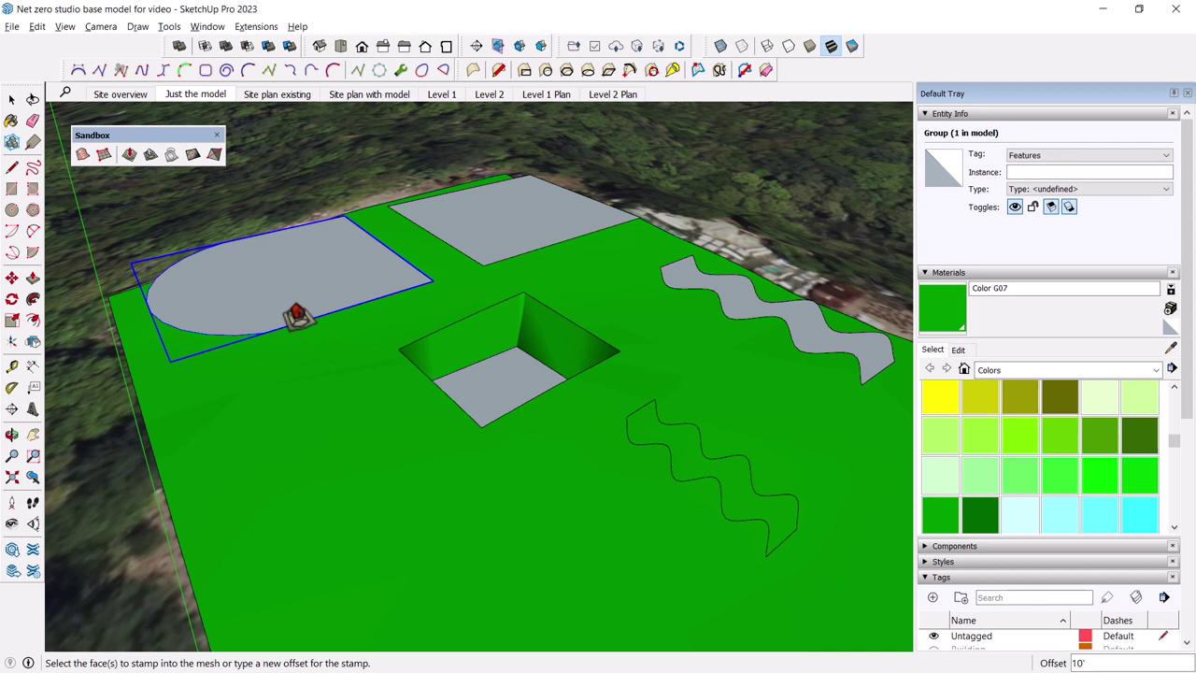
left_click(296, 316)
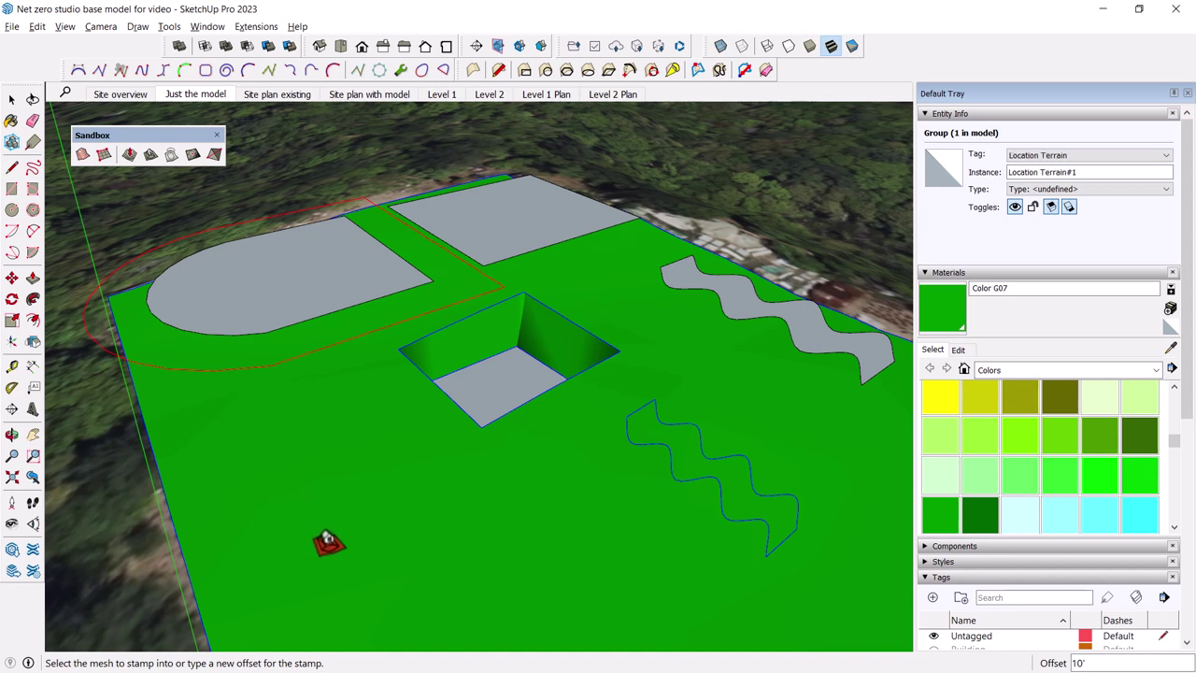
left_click(327, 543)
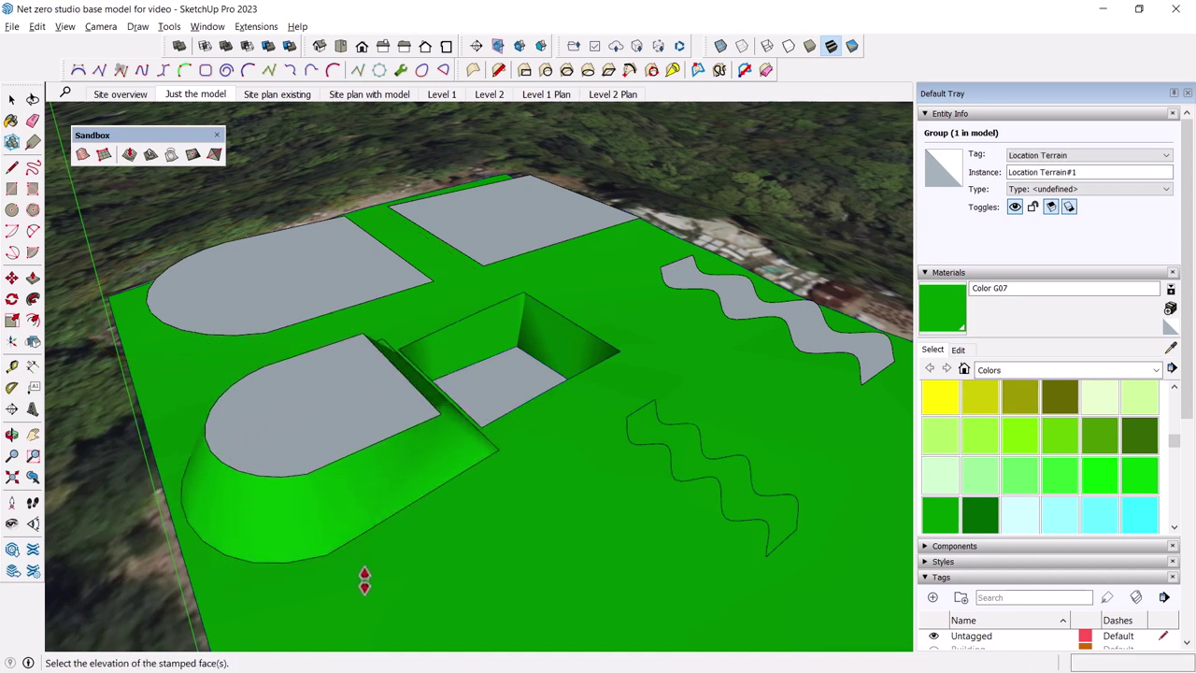
- Set the rounded pad's elevation with its 10' sloped ring and orbit to inspect it
middle_click_drag(362, 591, 289, 400)
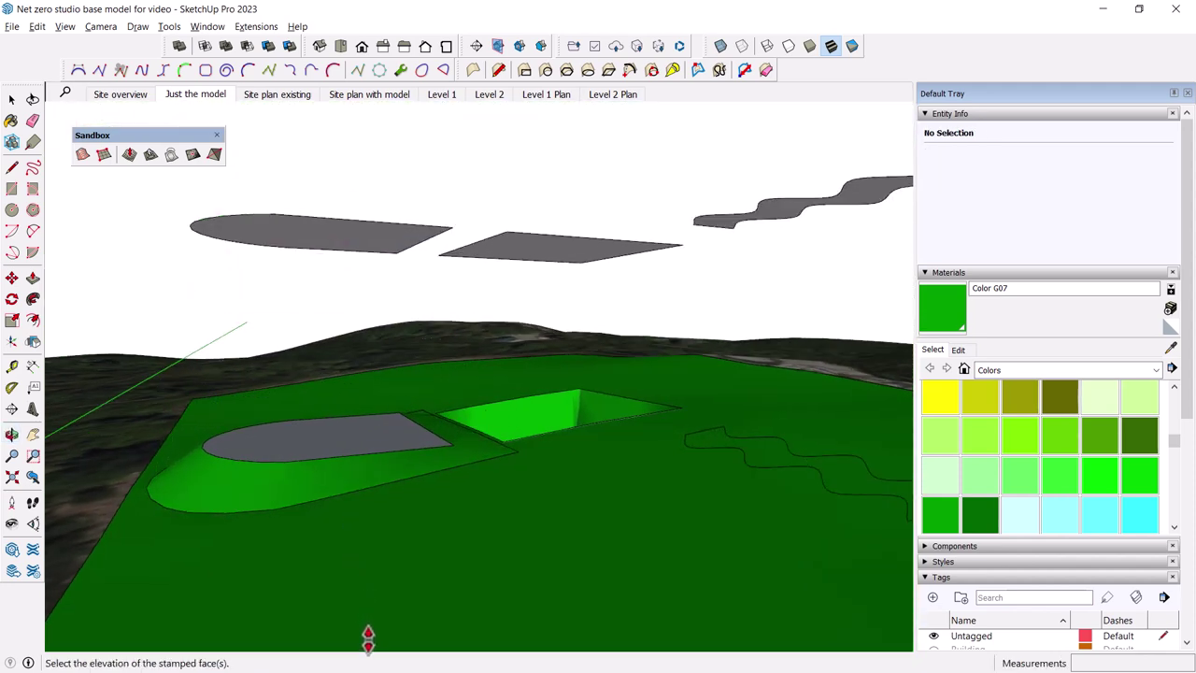
scroll(363, 625, "up", 3)
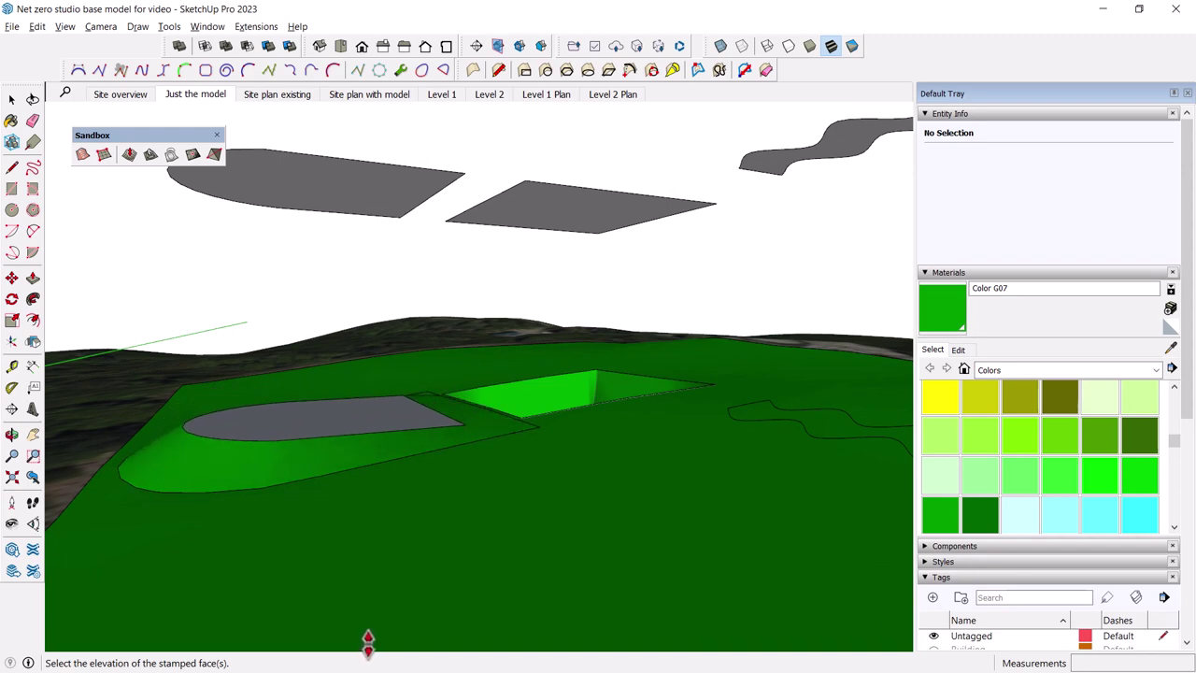
left_click(368, 643)
middle_click_drag(193, 592, 269, 539)
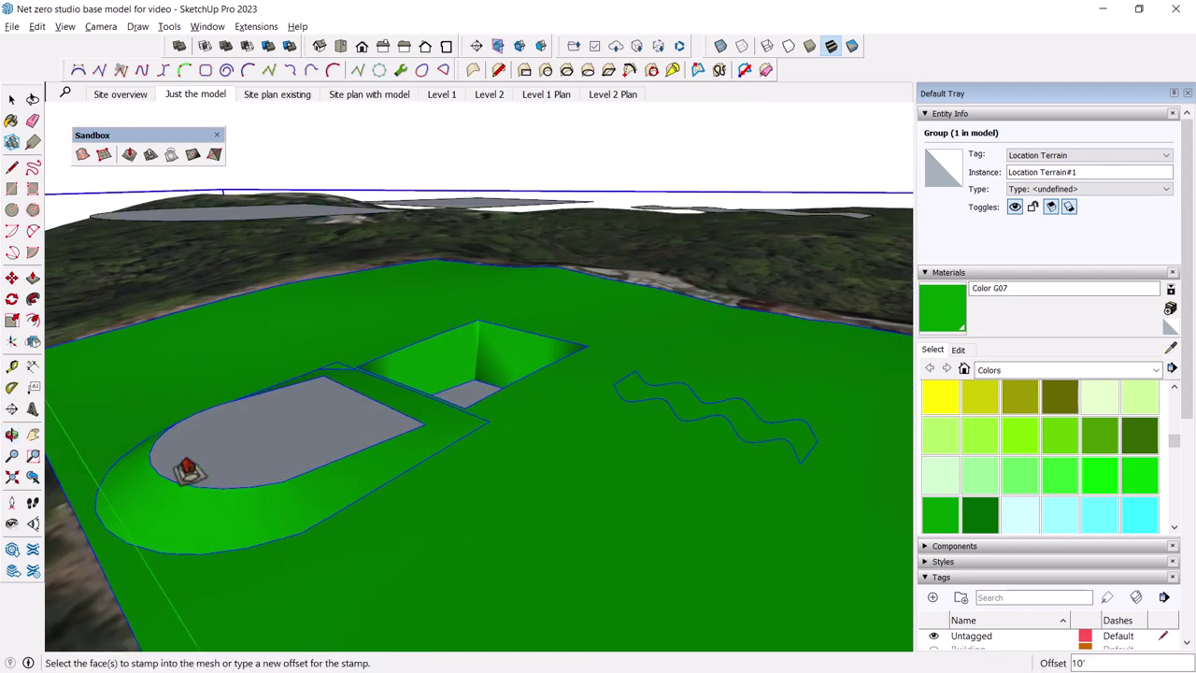
middle_click_drag(192, 454, 234, 414)
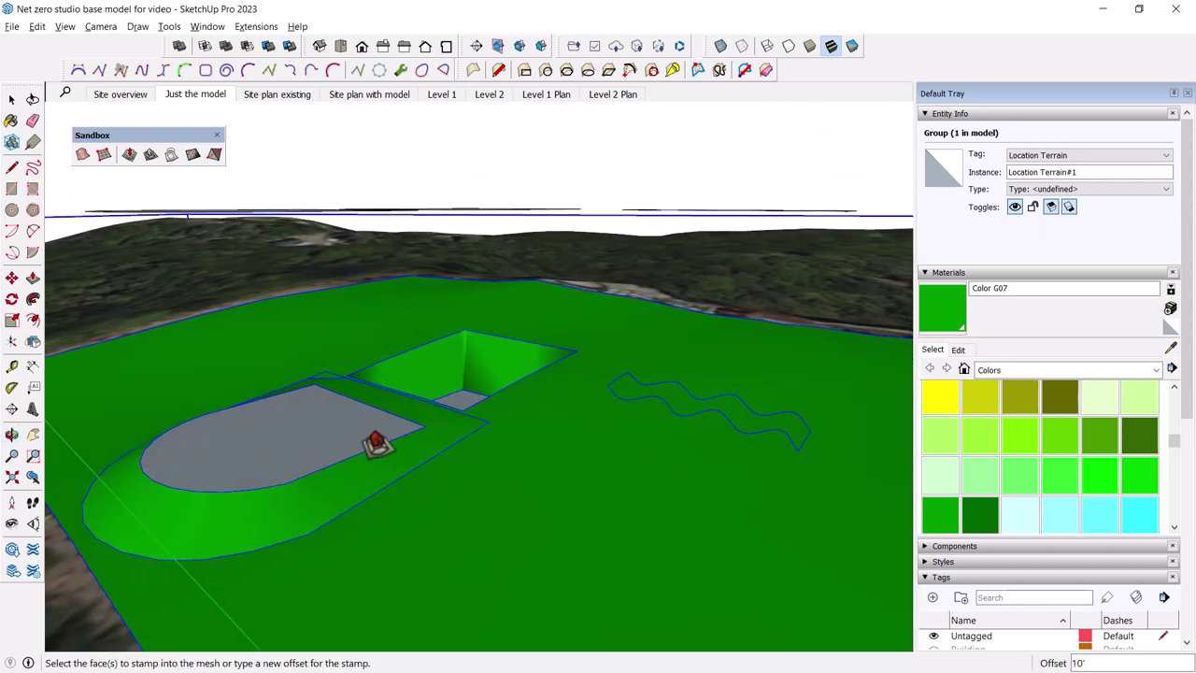
middle_click_drag(474, 417, 489, 342)
key("Escape")
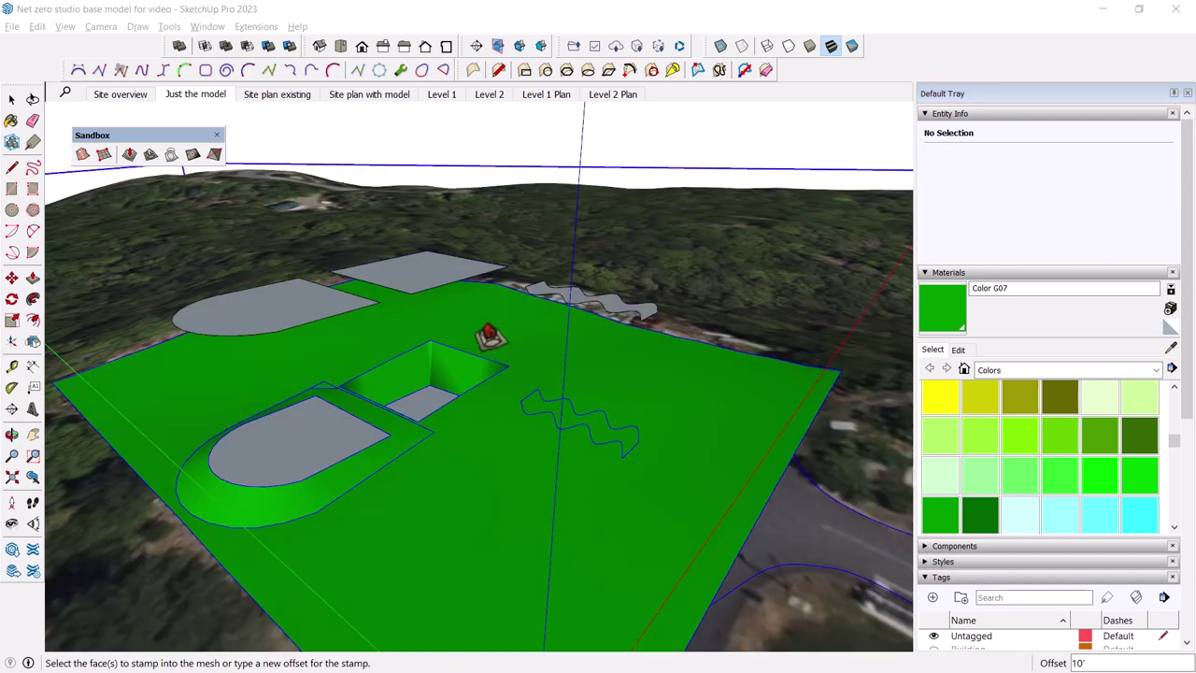
middle_click_drag(449, 473, 339, 459)
scroll(428, 486, "up", 2)
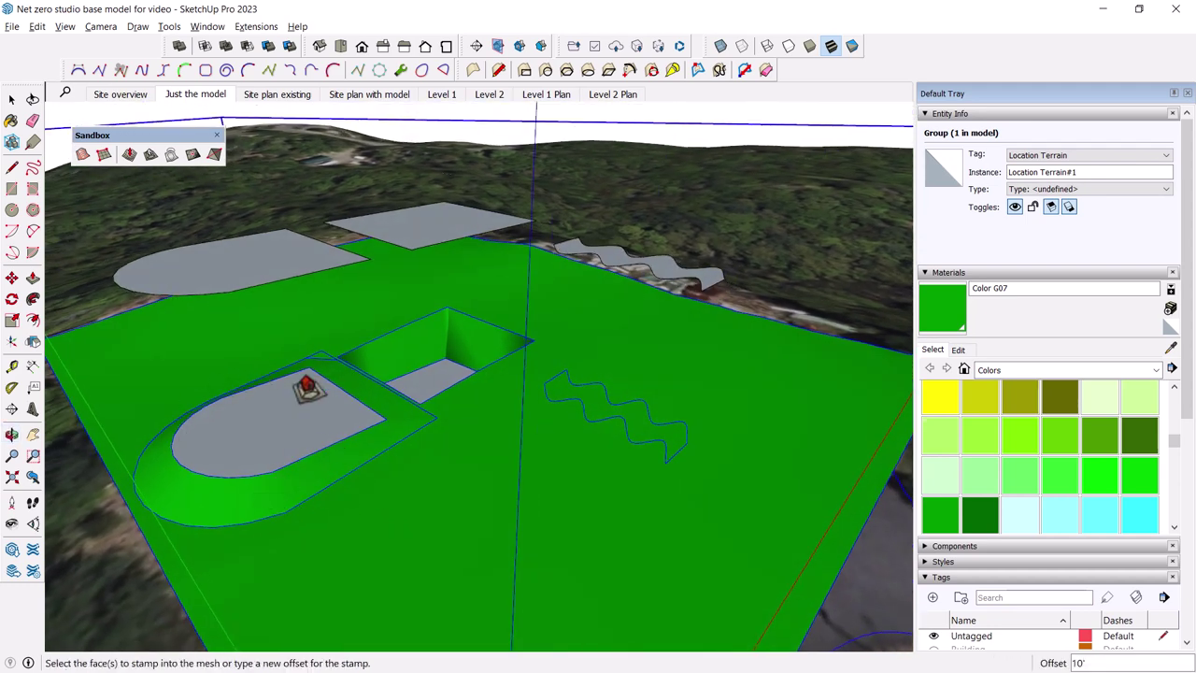
- Inside the terrain group, paint the wavy patch Color H03 cyan and the oval face Color F08 green
key("space")
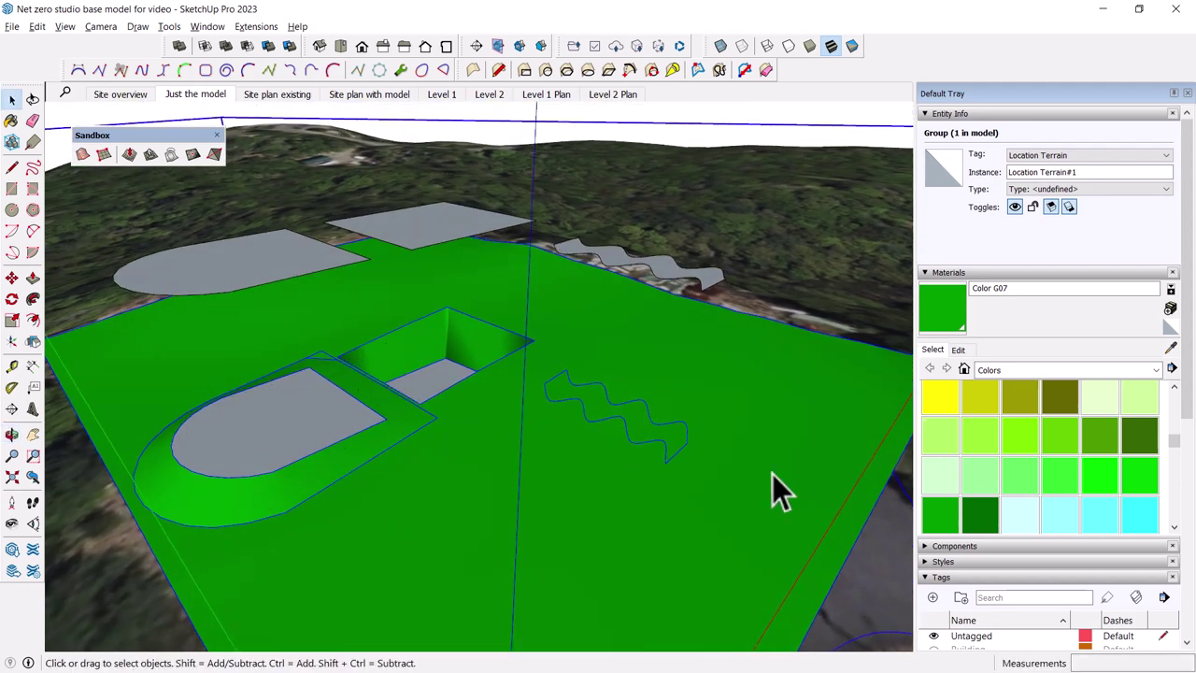
double_click(589, 483)
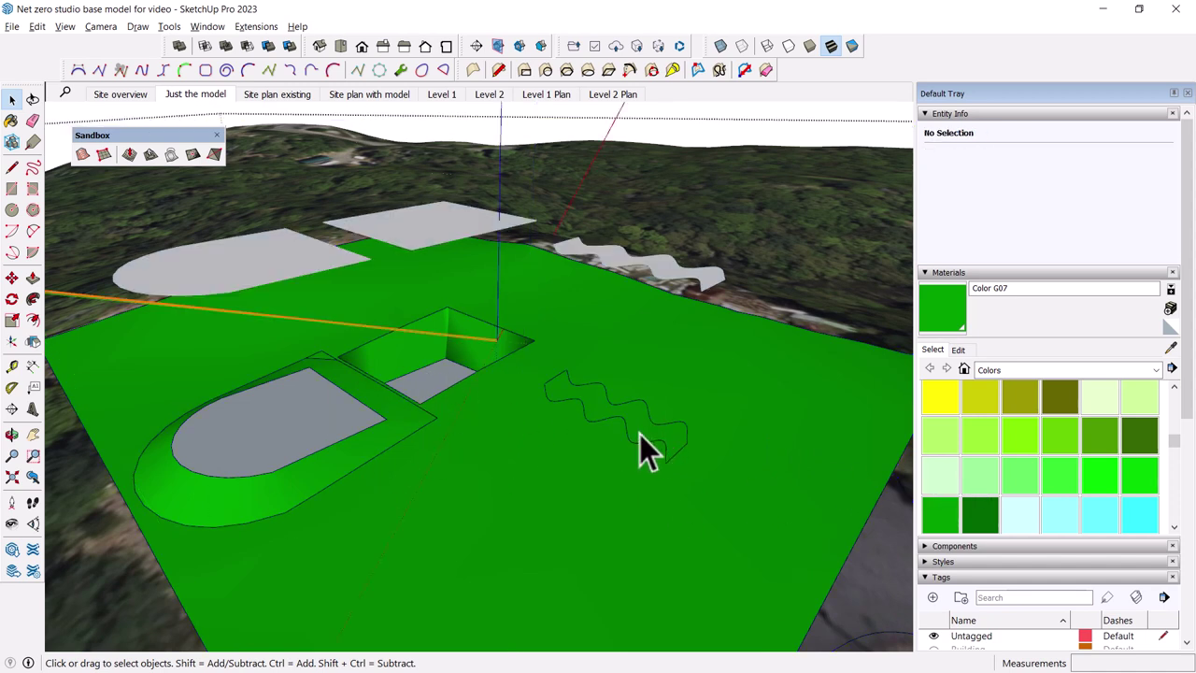
middle_click_drag(615, 429, 577, 402)
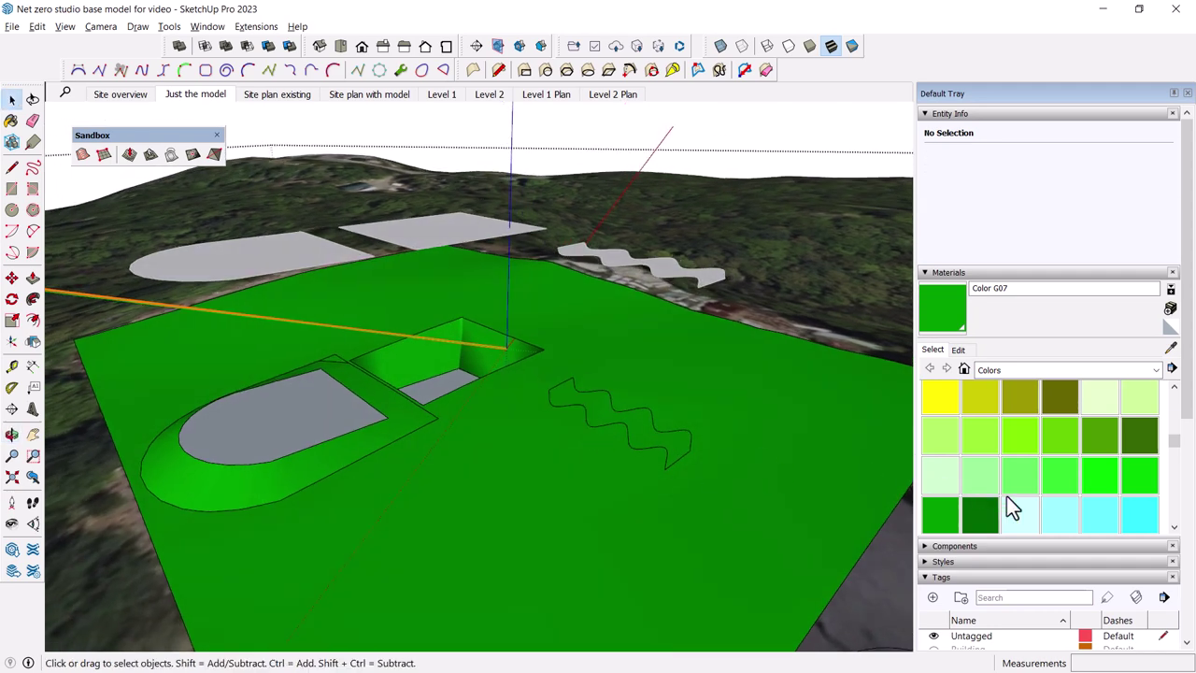
left_click(1106, 517)
left_click(612, 423)
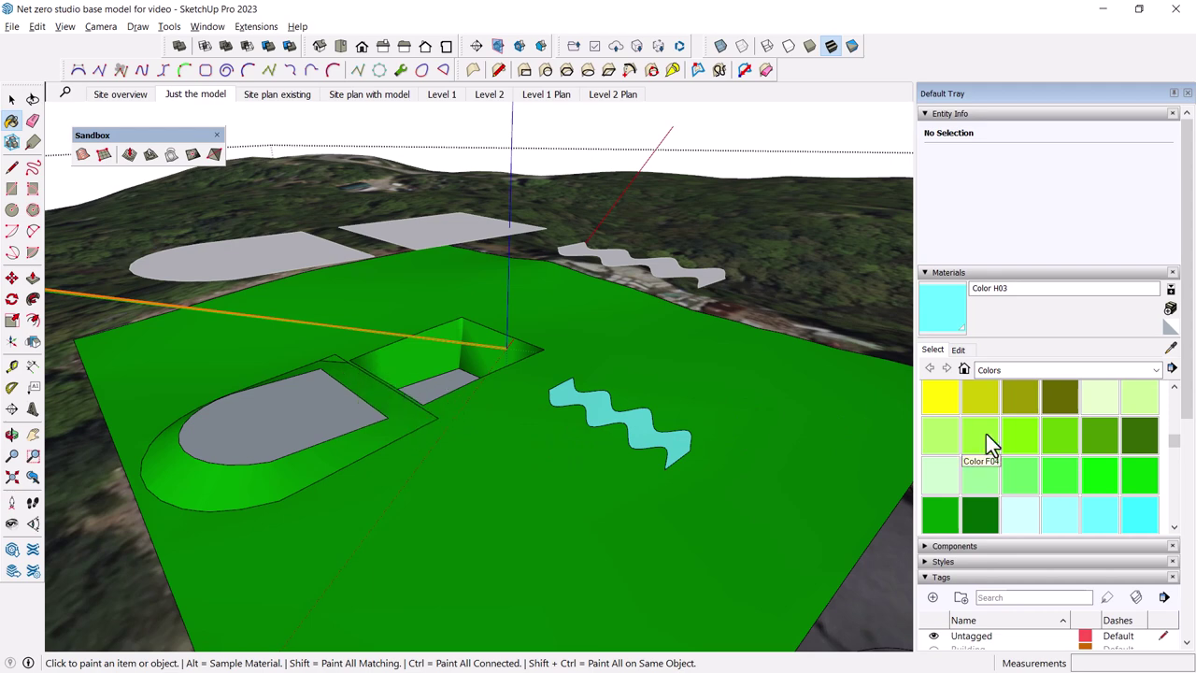
left_click(1140, 435)
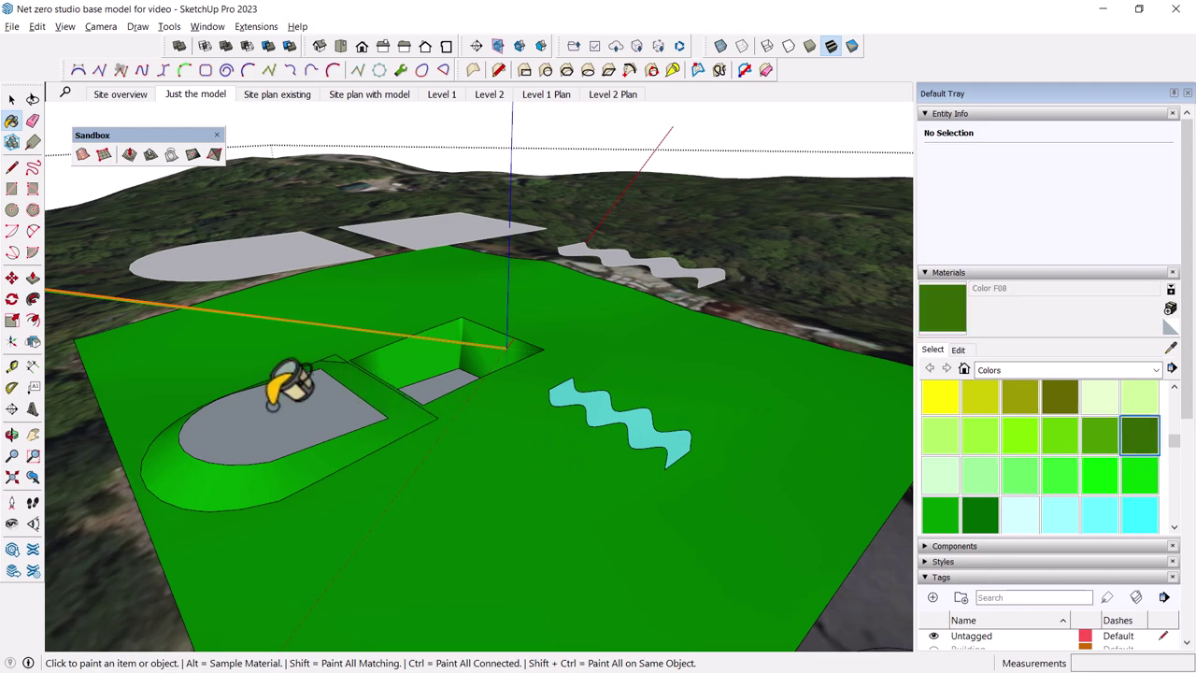
left_click(285, 416)
mouse_move(305, 428)
middle_mouse_down()
mouse_move(280, 421)
mouse_move(297, 412)
middle_mouse_up()
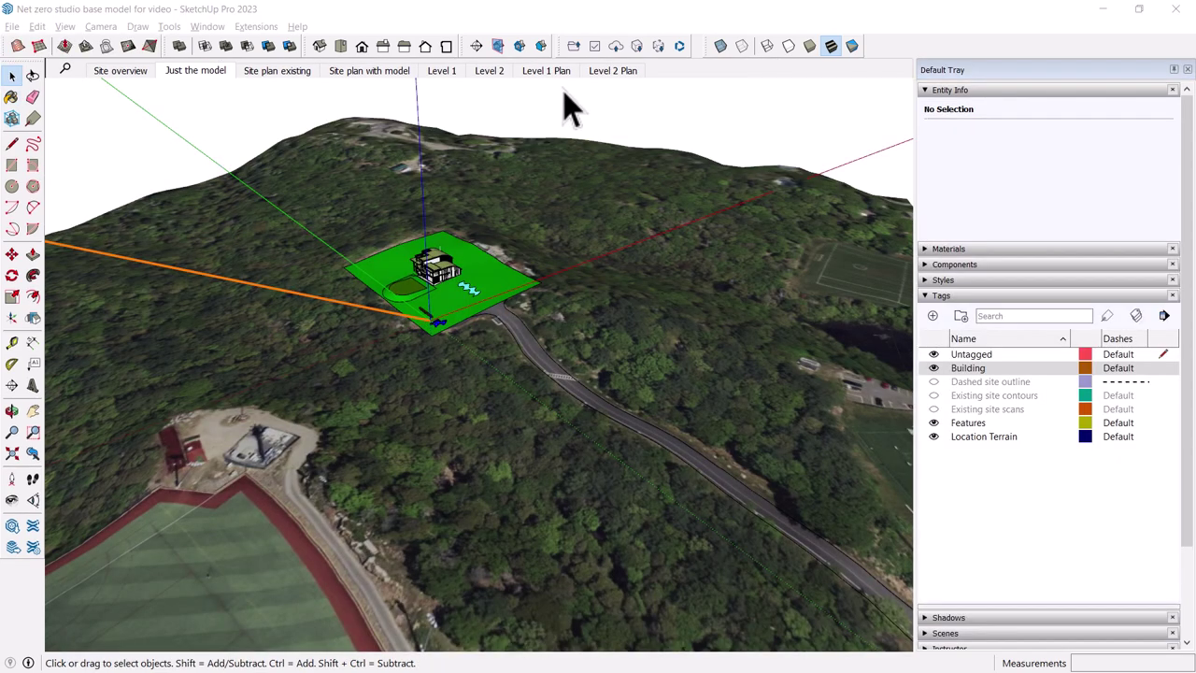
left_click(686, 310)
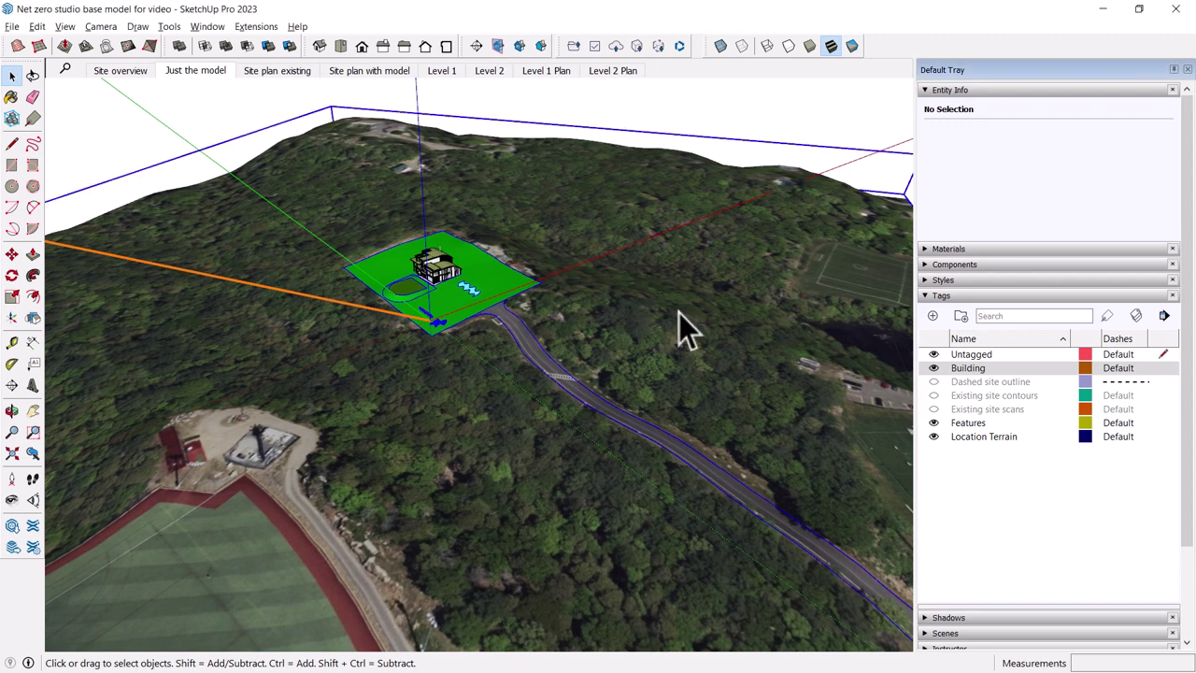
right_click(603, 335)
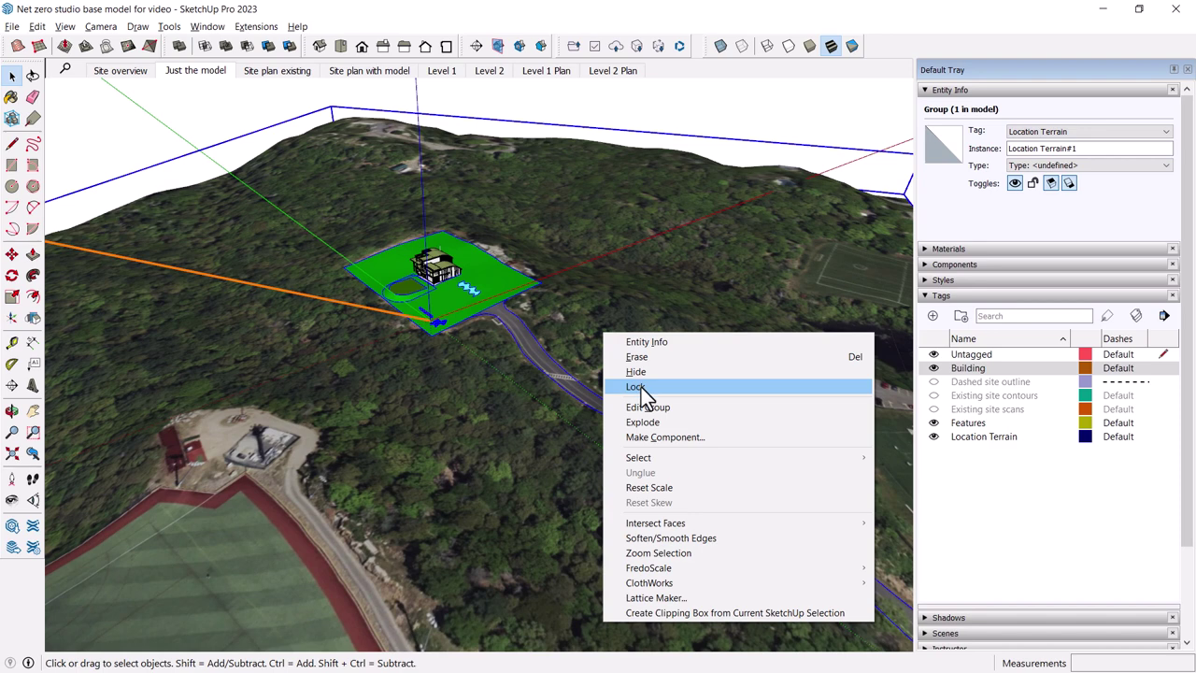
left_click(575, 210)
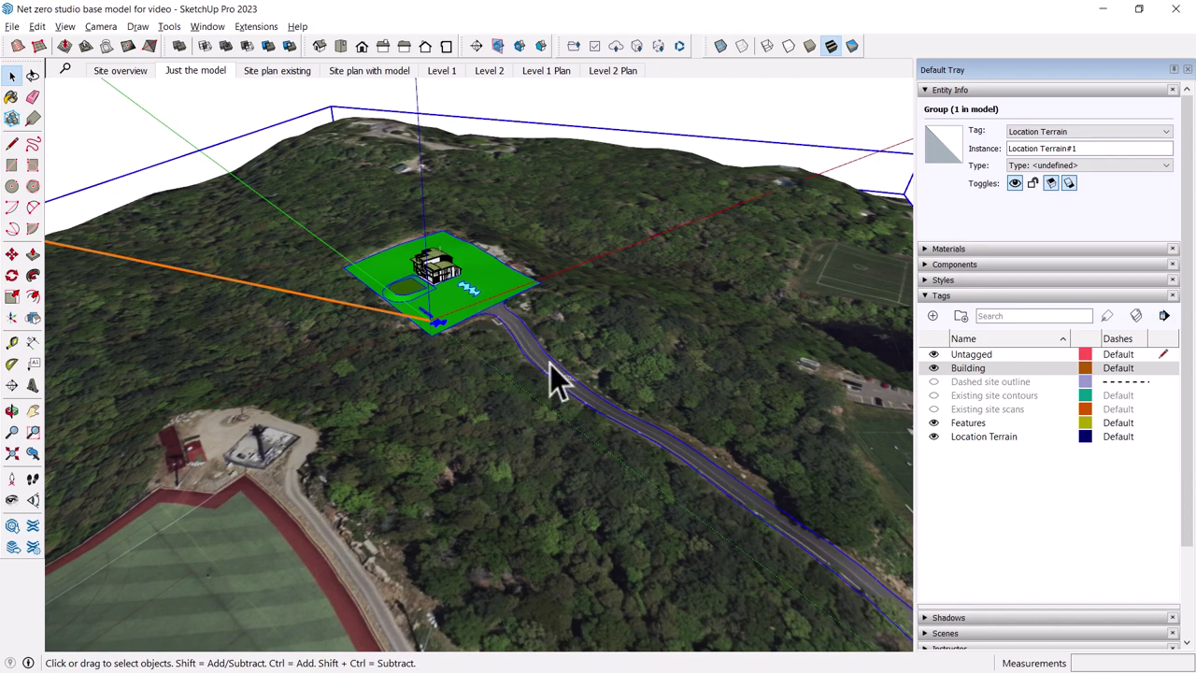
scroll(519, 354, "up", 3)
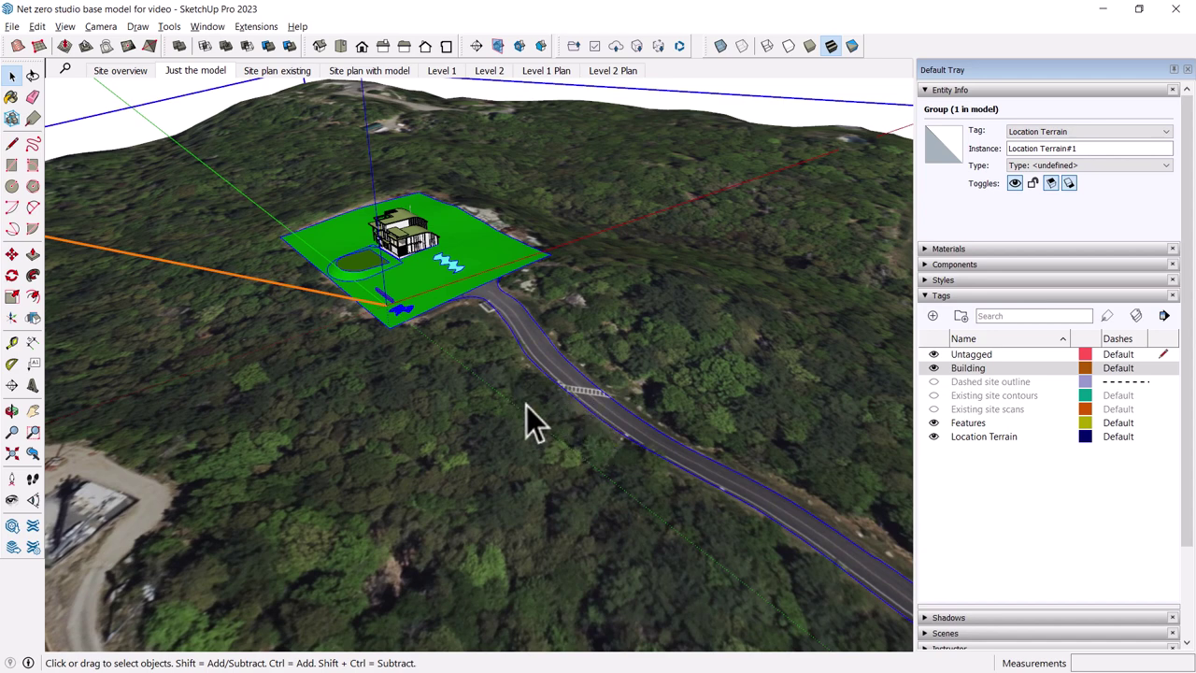
key("Escape")
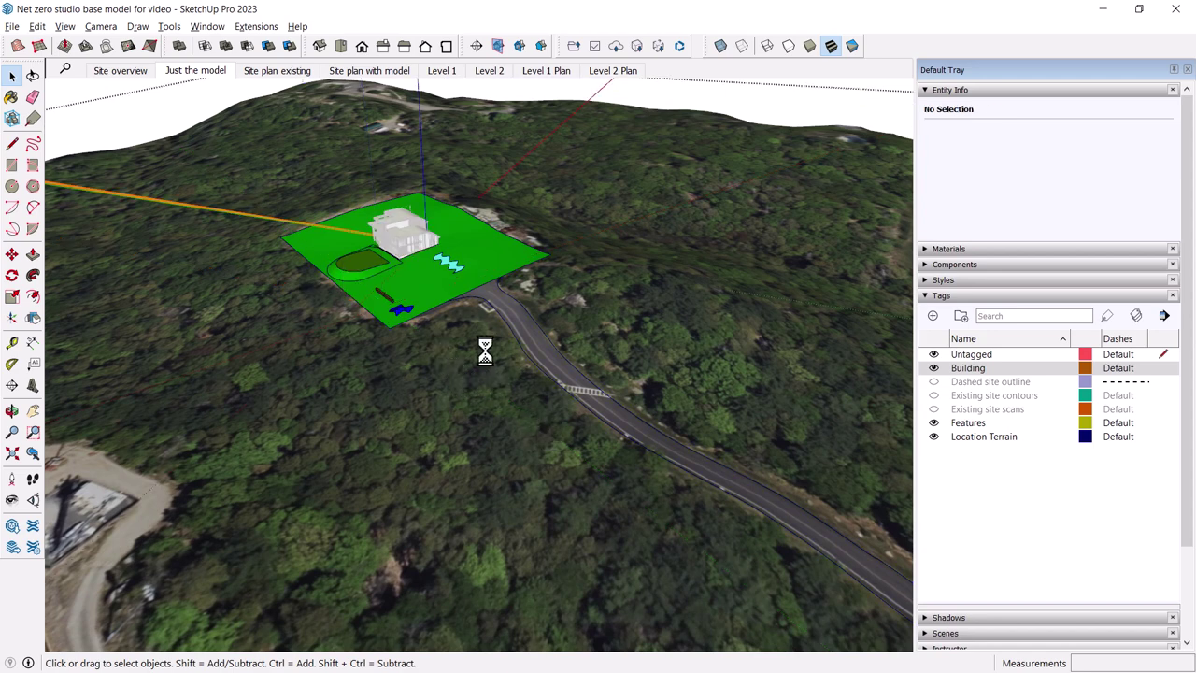
- Paint the winding road with the dark grey Color M05 material
key("b")
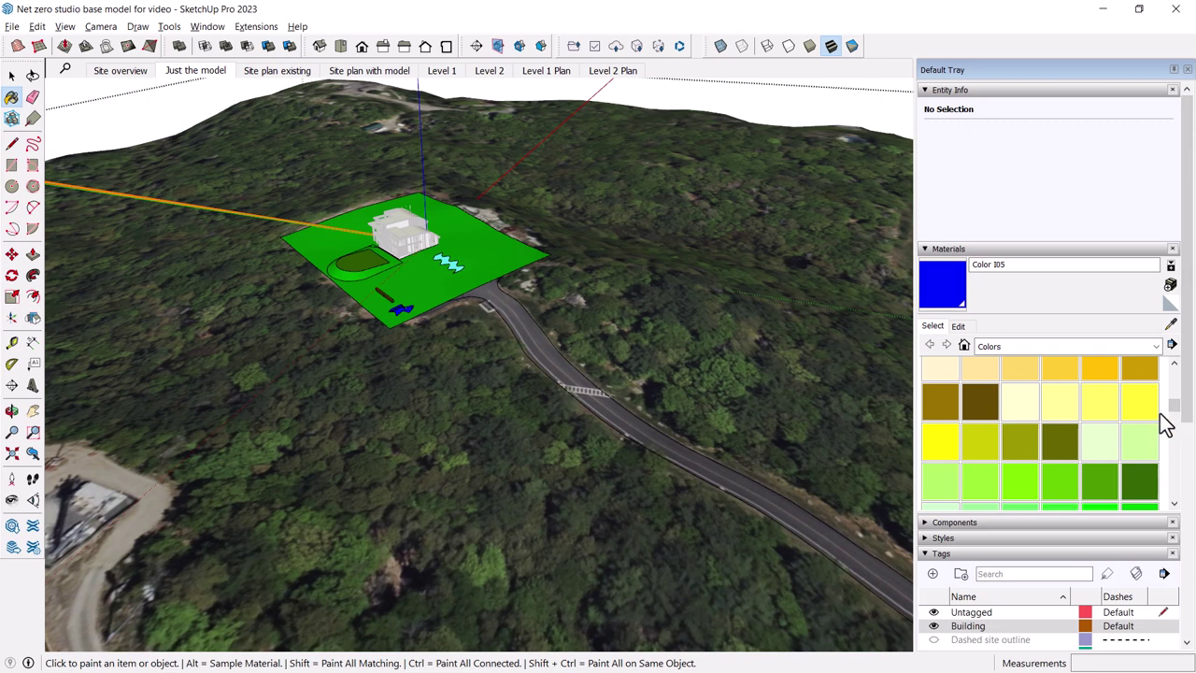
left_click_drag(1174, 411, 1185, 482)
left_click(1142, 447)
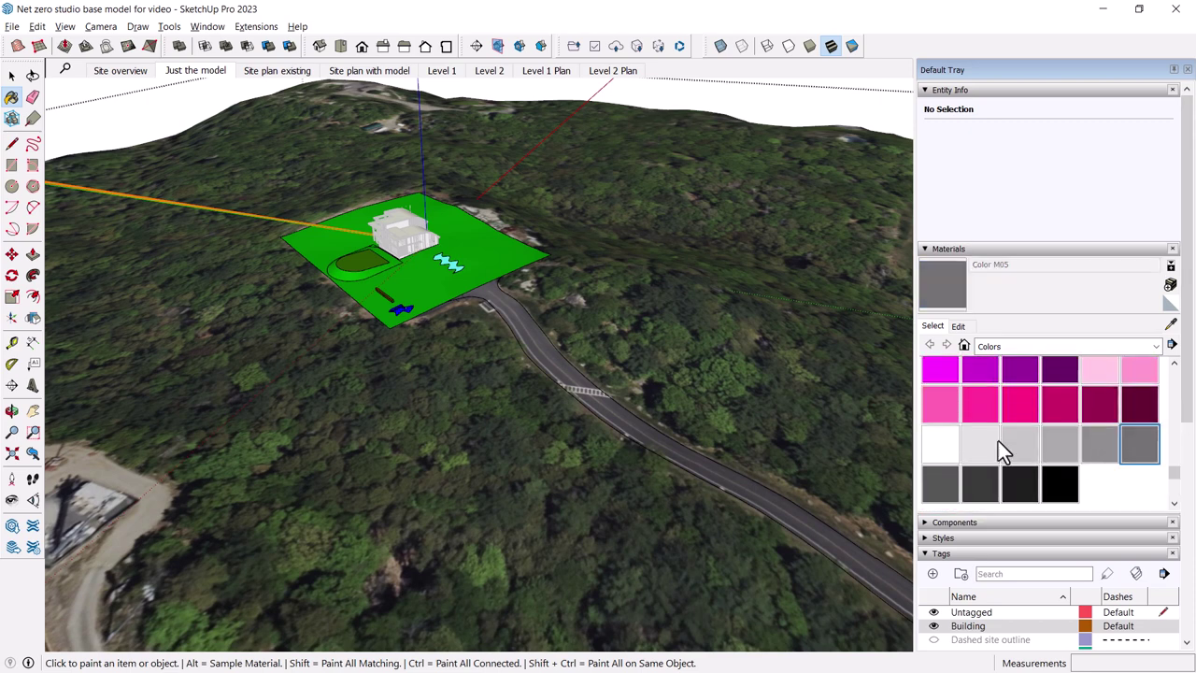
left_click(772, 490)
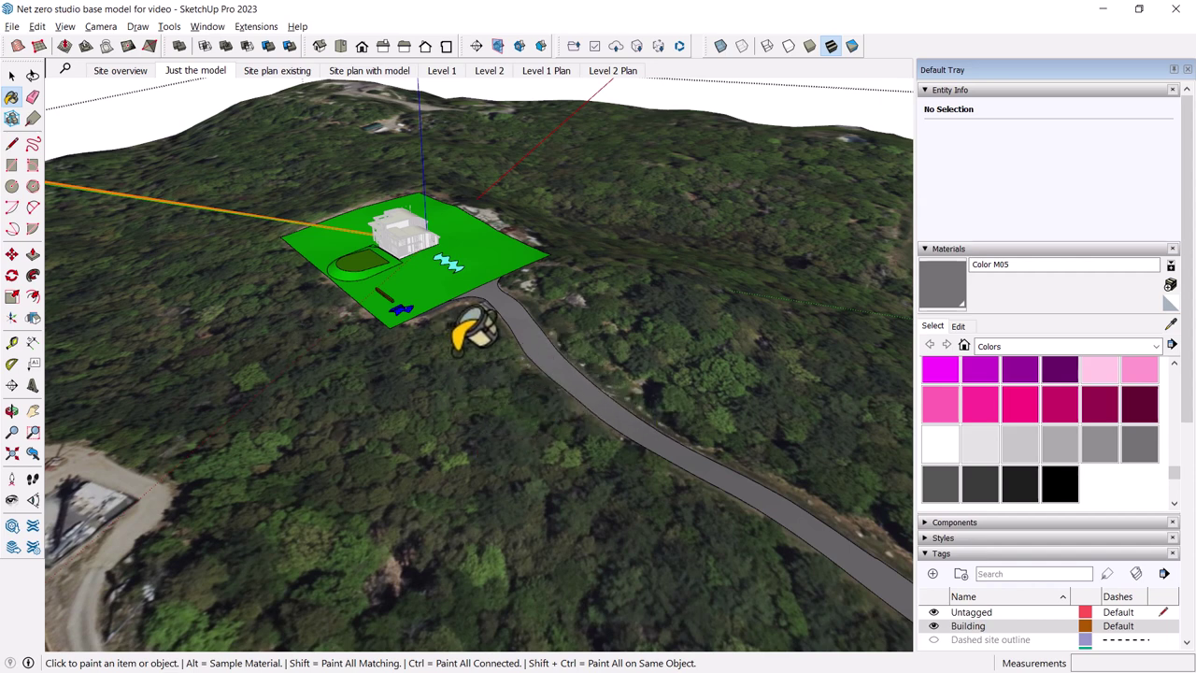
key("space")
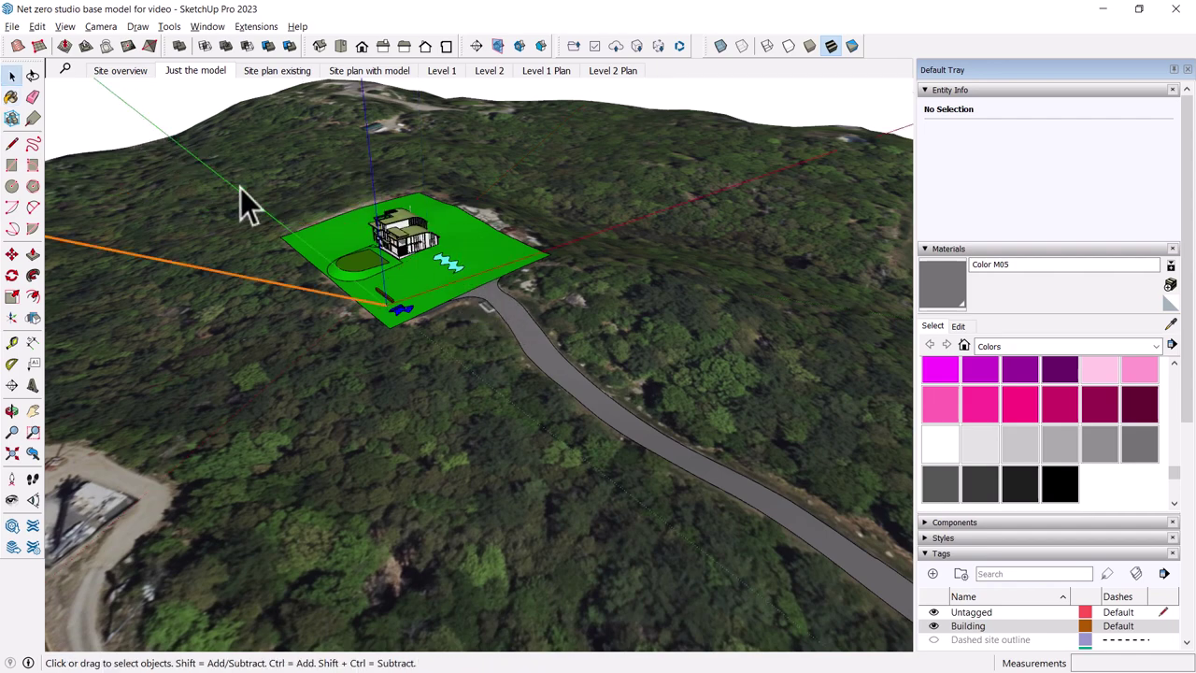
- Check the terrain's material in Entity Info, then pick Color L04 and revert to Default material
left_click(287, 239)
middle_click_drag(382, 278, 448, 327)
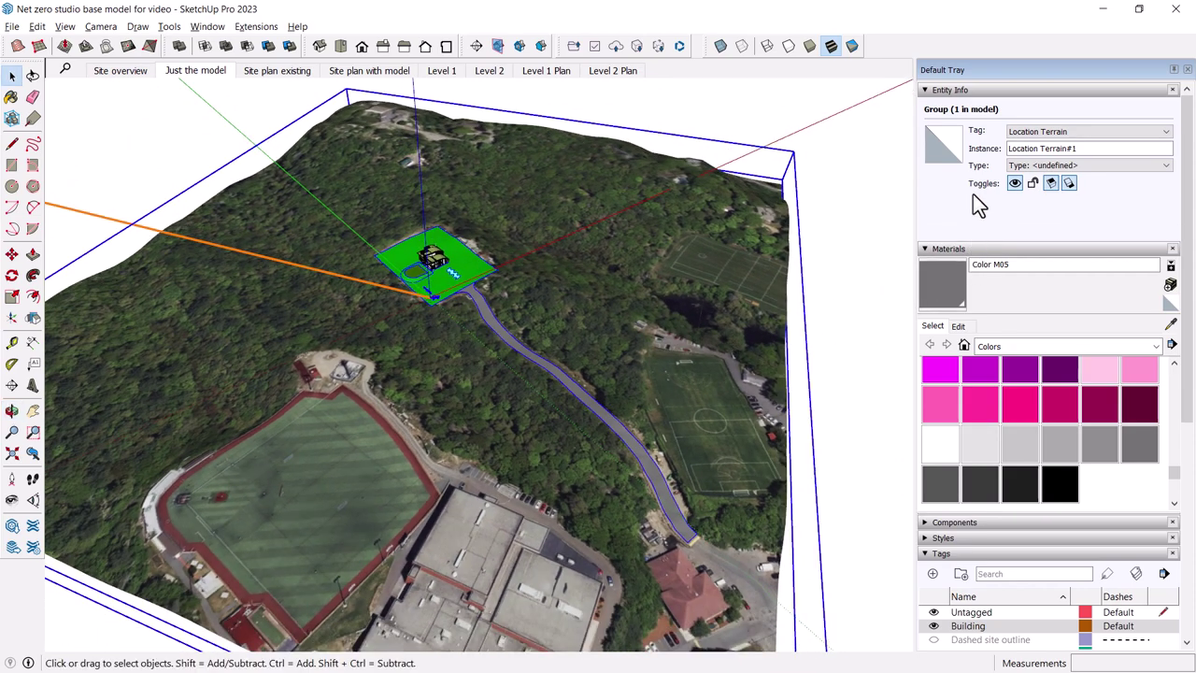
left_click(945, 149)
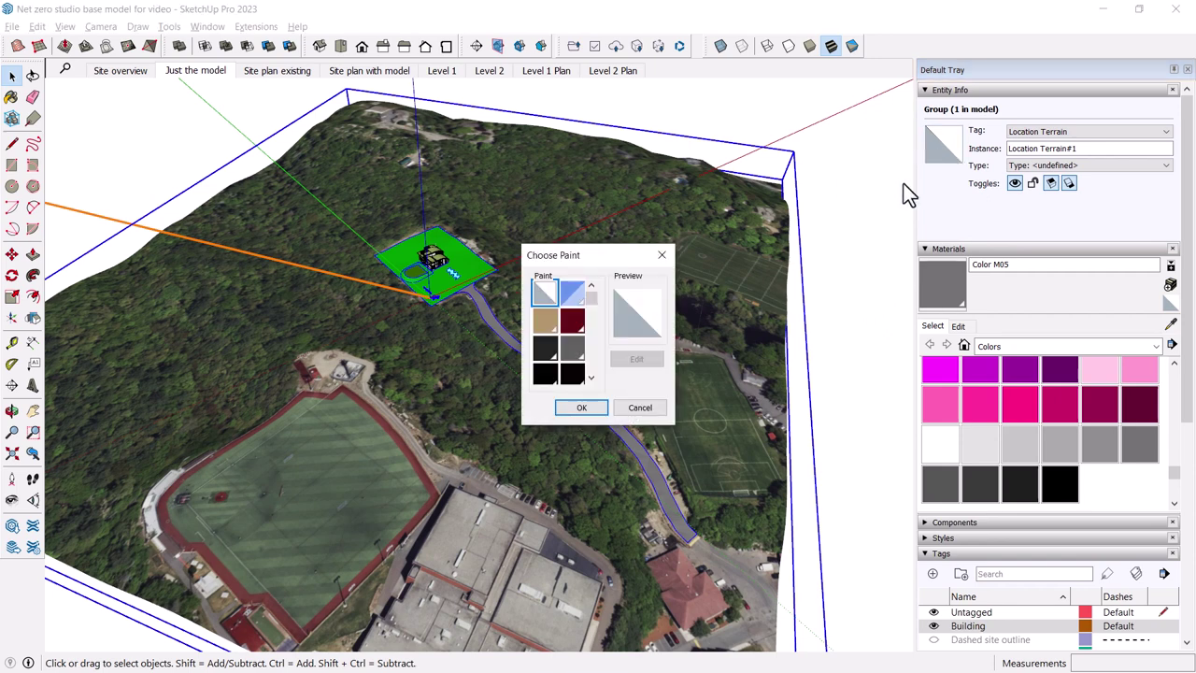
mouse_move(611, 250)
left_mouse_down()
mouse_move(722, 170)
mouse_move(762, 162)
left_mouse_up()
mouse_move(742, 214)
left_mouse_down()
mouse_move(755, 240)
mouse_move(749, 188)
left_mouse_up()
left_click(820, 174)
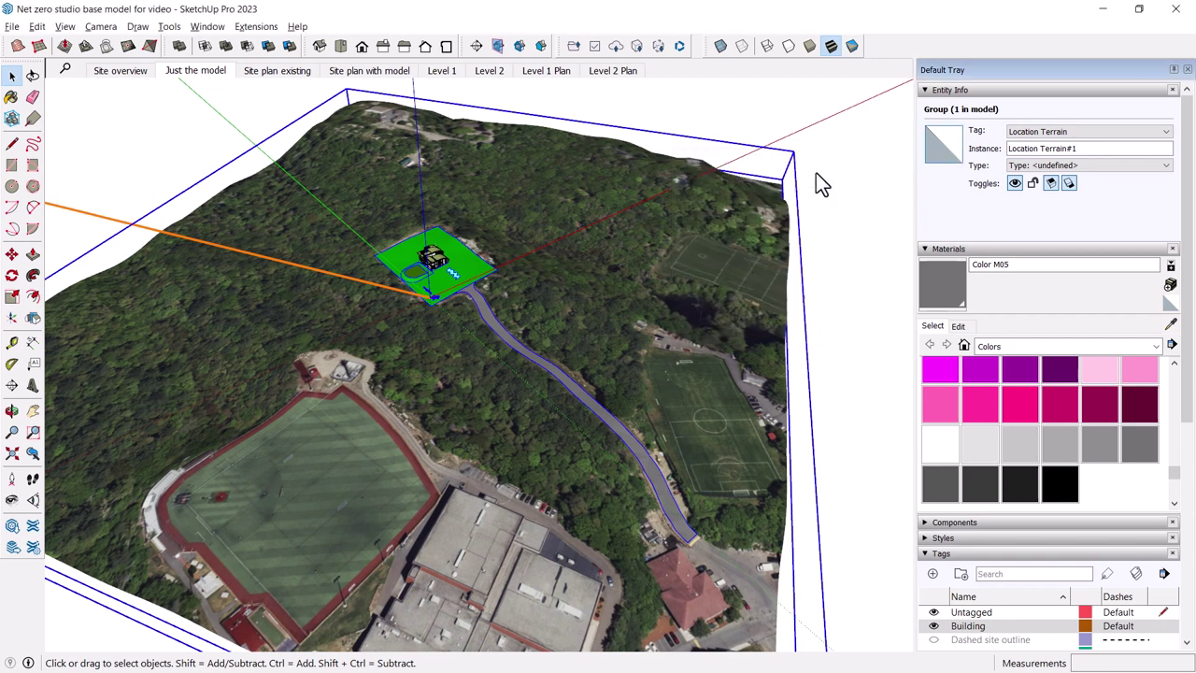
left_click(854, 196)
left_click(981, 401)
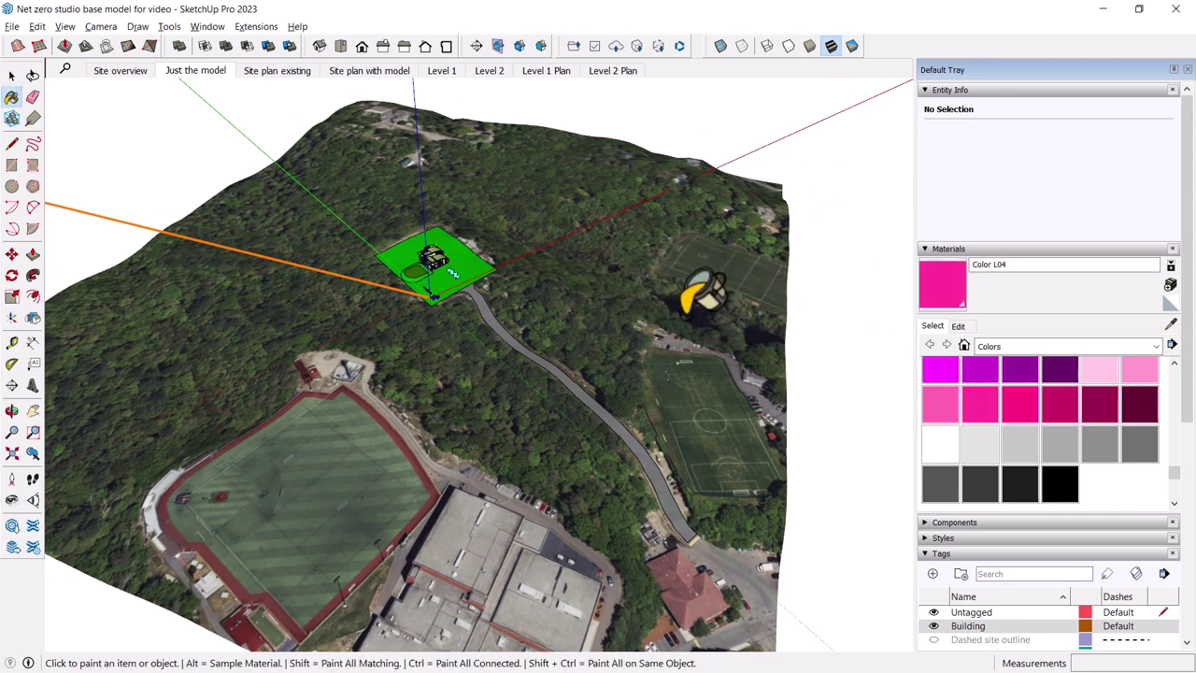
left_click(702, 292, "alt")
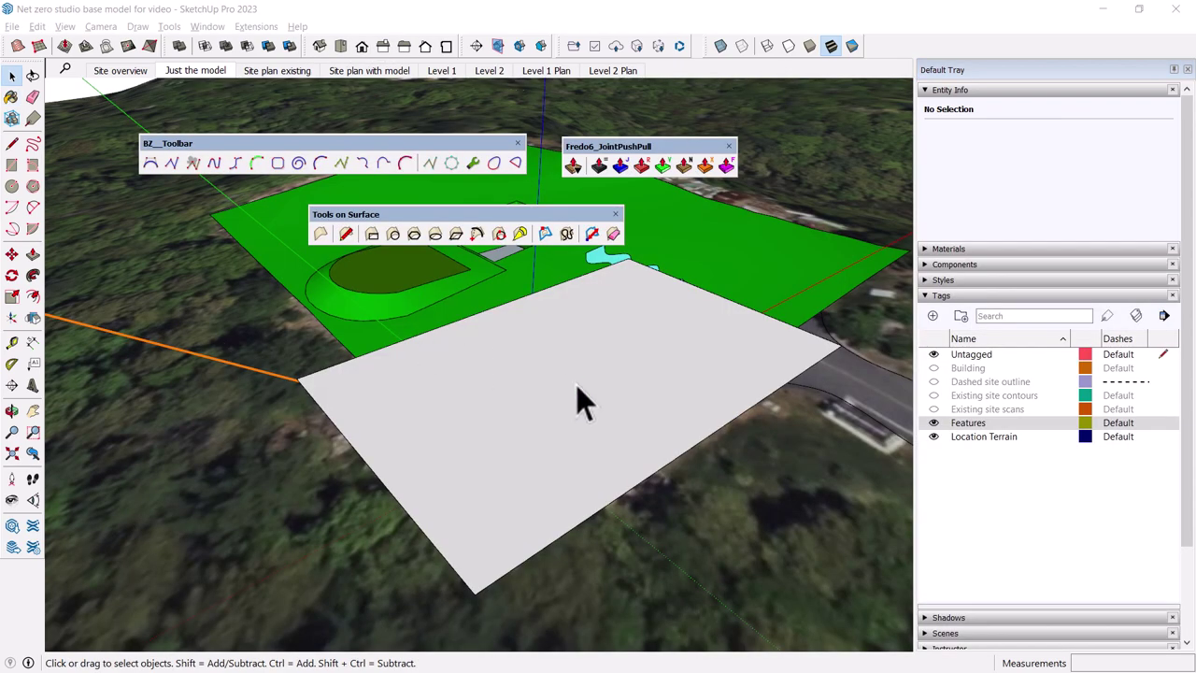
- Orbit and pan to the grey slab and open its group for editing
scroll(580, 383, "up", 2)
middle_click_drag(574, 385, 540, 393)
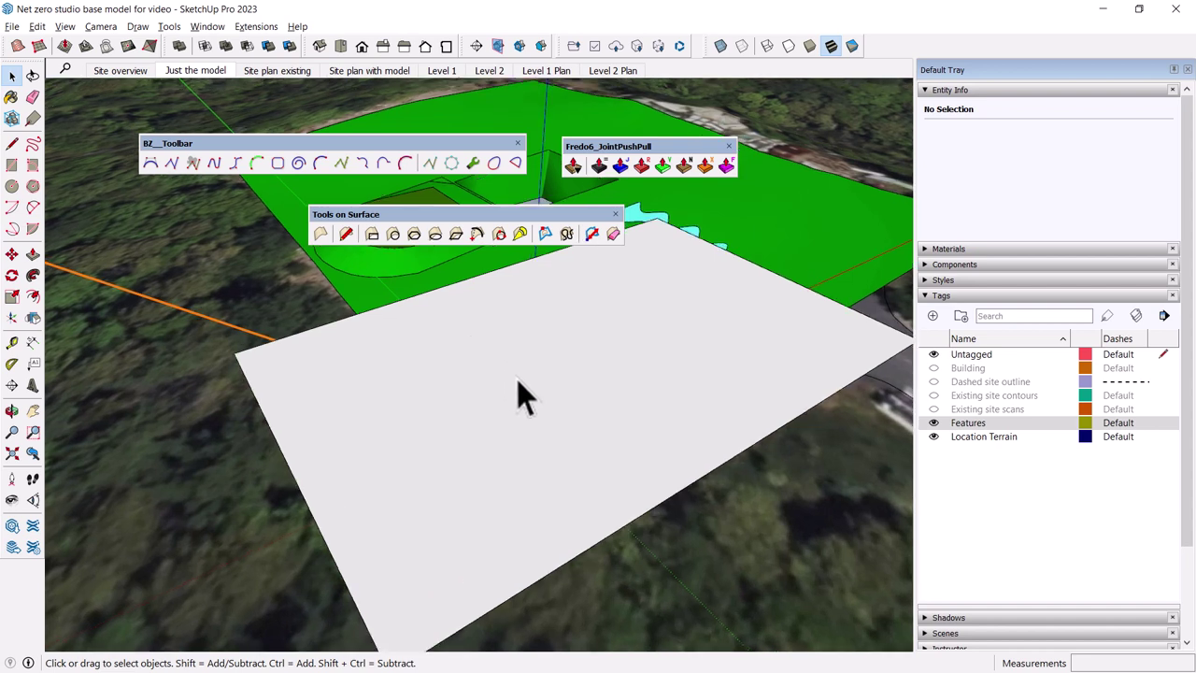
middle_click_drag(516, 380, 496, 345, "shift")
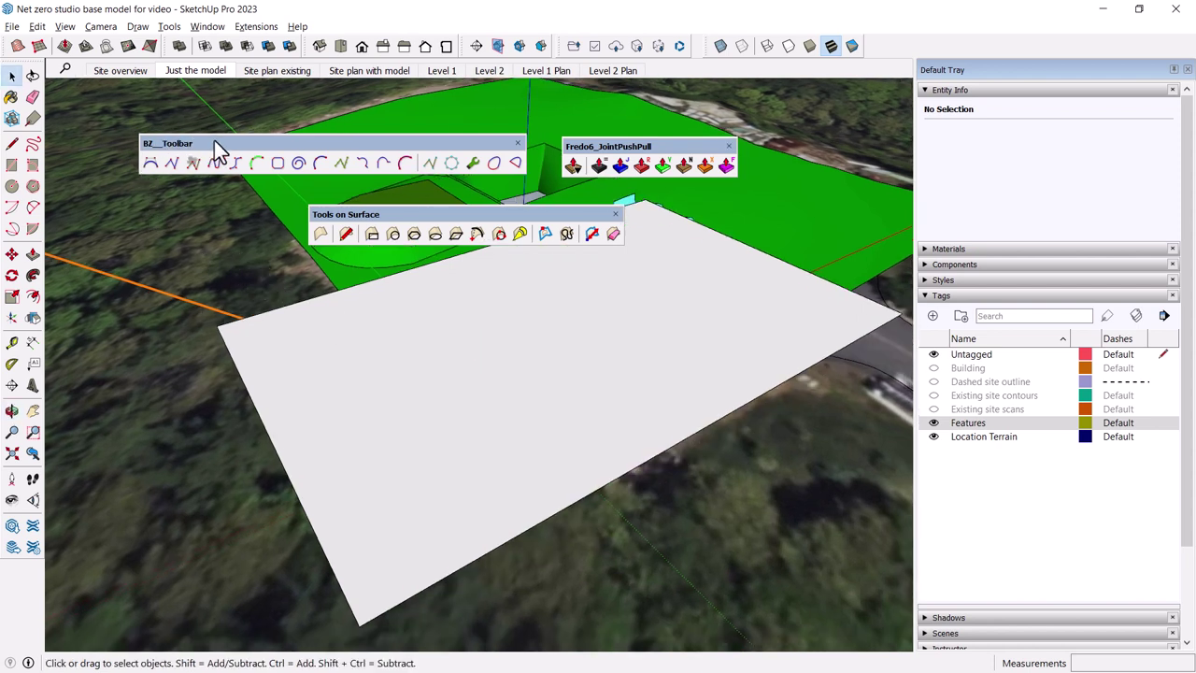
left_click_drag(214, 142, 211, 140)
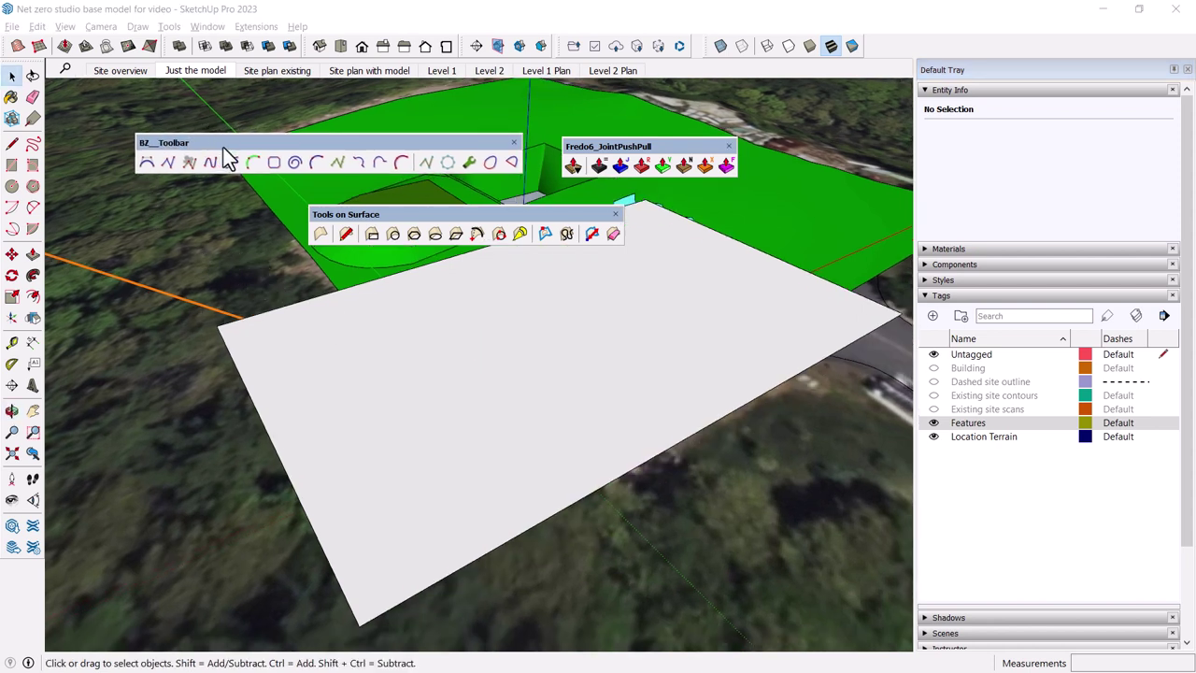
middle_click_drag(413, 356, 448, 380)
double_click(450, 383)
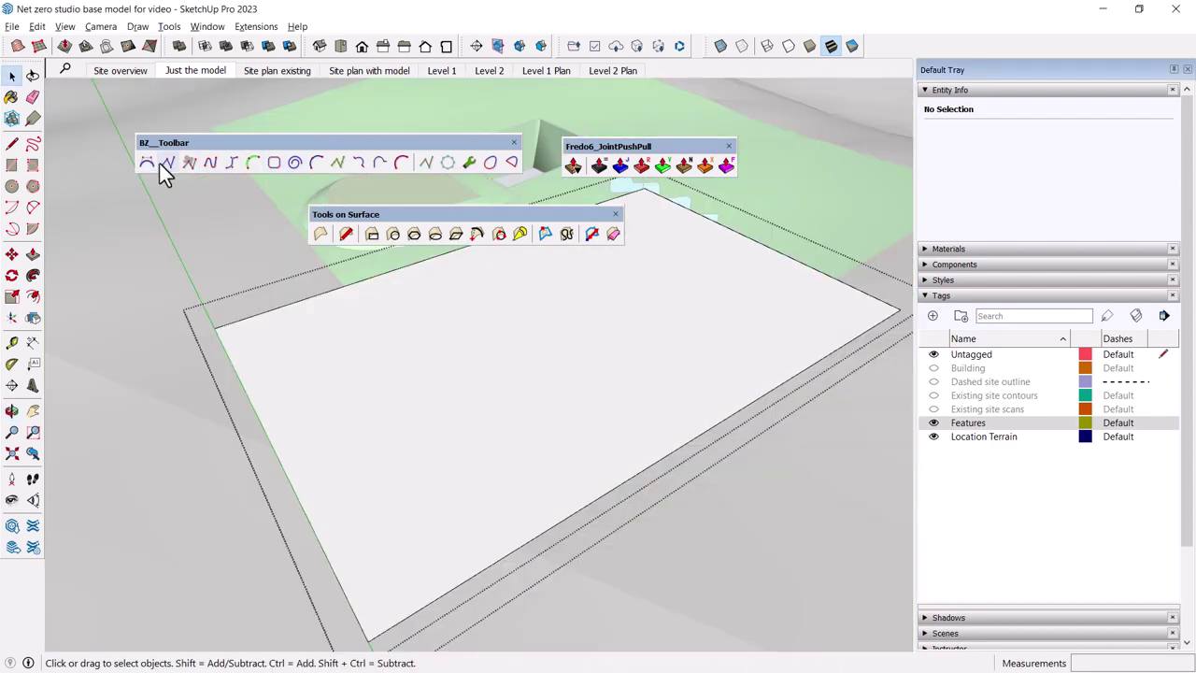
- Draw a Catmull Spline with ten control points tracing a blob outline on the slab
left_click(249, 167)
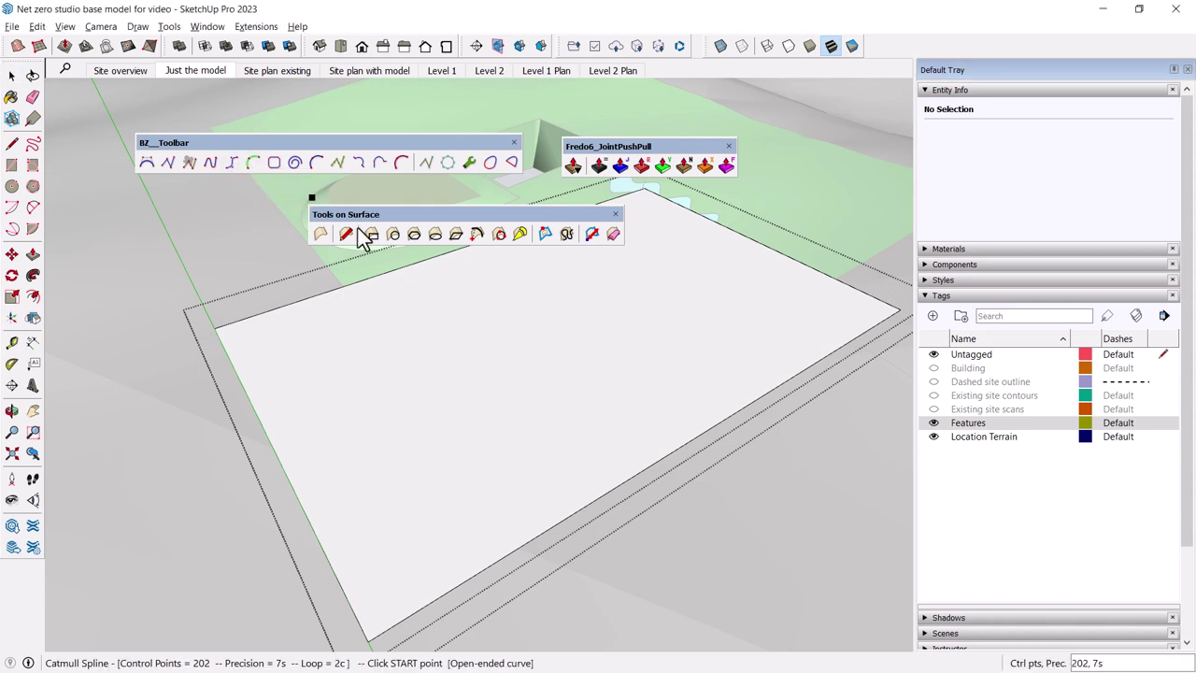
left_click(503, 323)
left_click(551, 305)
left_click(586, 329)
left_click(656, 325)
left_click(645, 388)
left_click(583, 367)
left_click(533, 410)
left_click(513, 366)
left_click(458, 356)
left_click(472, 338)
scroll(480, 341, "up", 3)
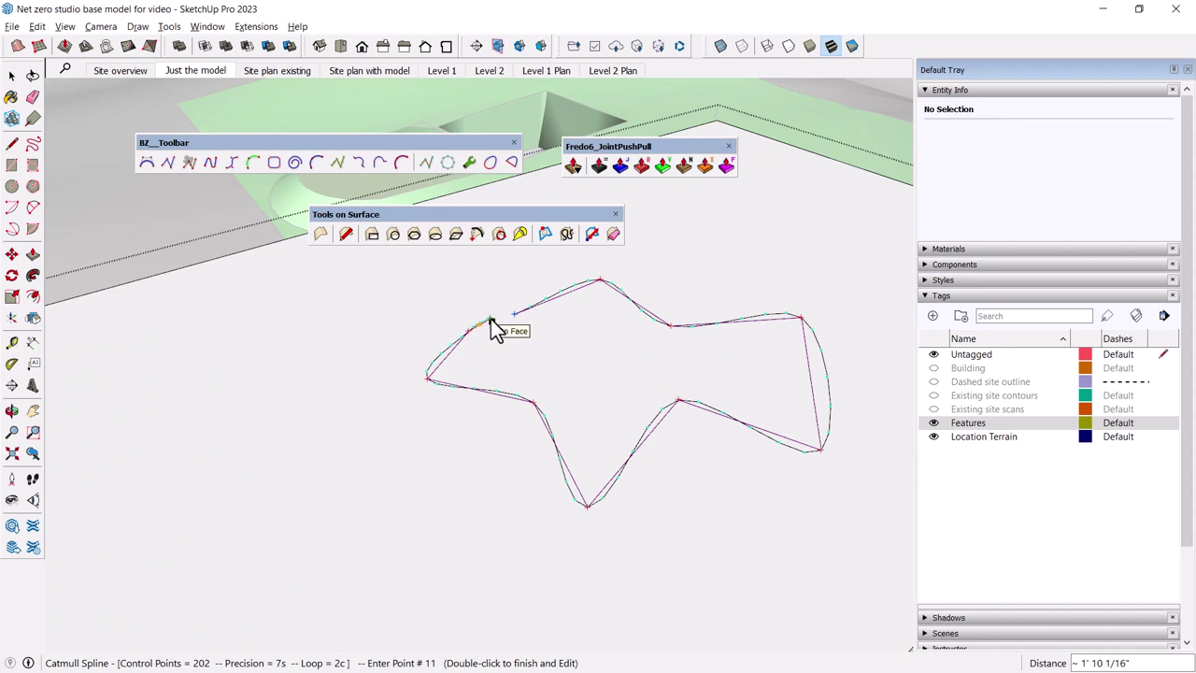
- Close the spline loop nicely and finish it, creating a 200.65 ft² blob face
right_click(491, 319)
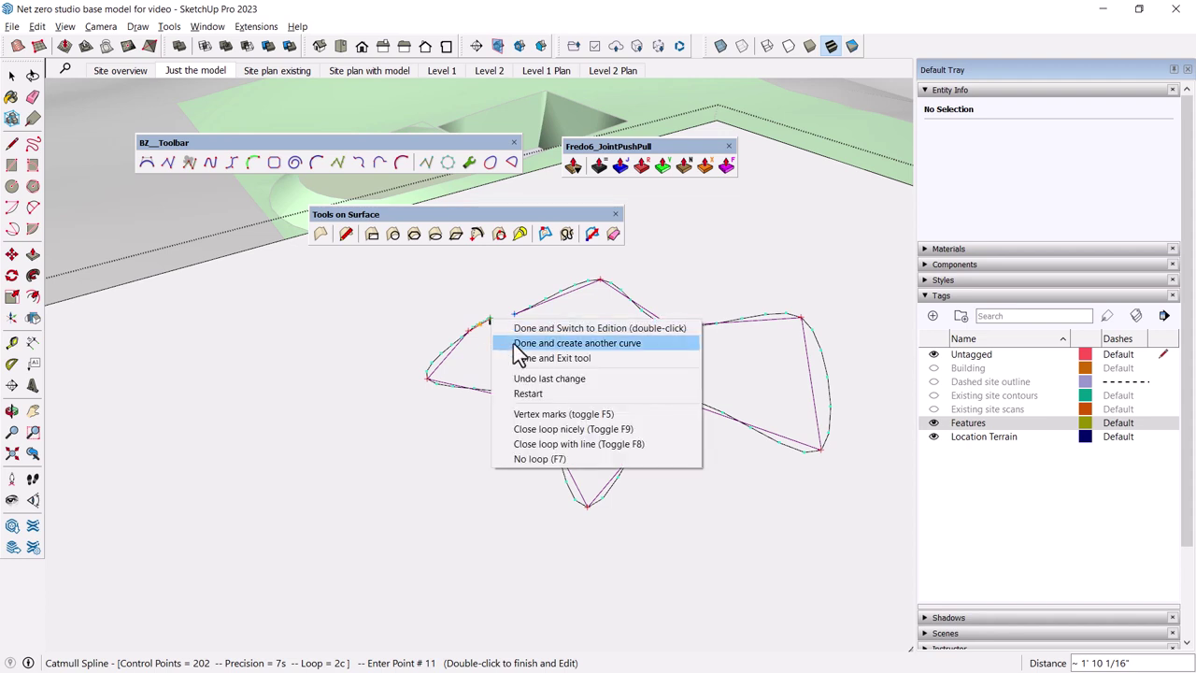
left_click(542, 429)
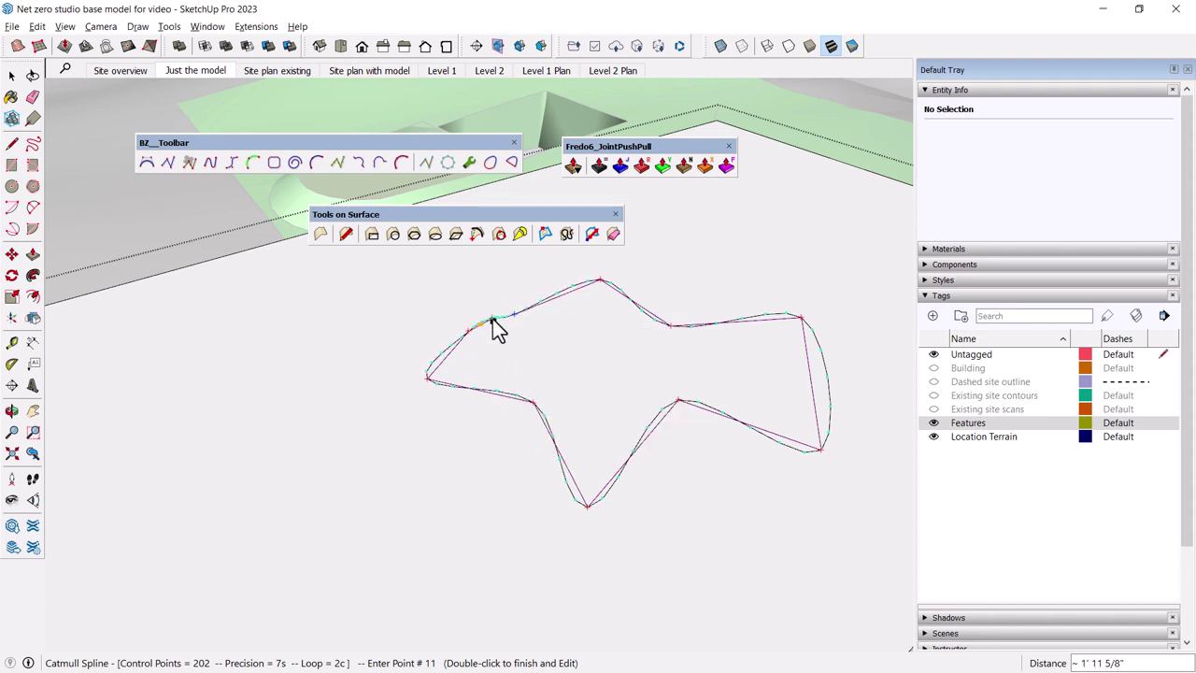
right_click(495, 337)
left_click(528, 368)
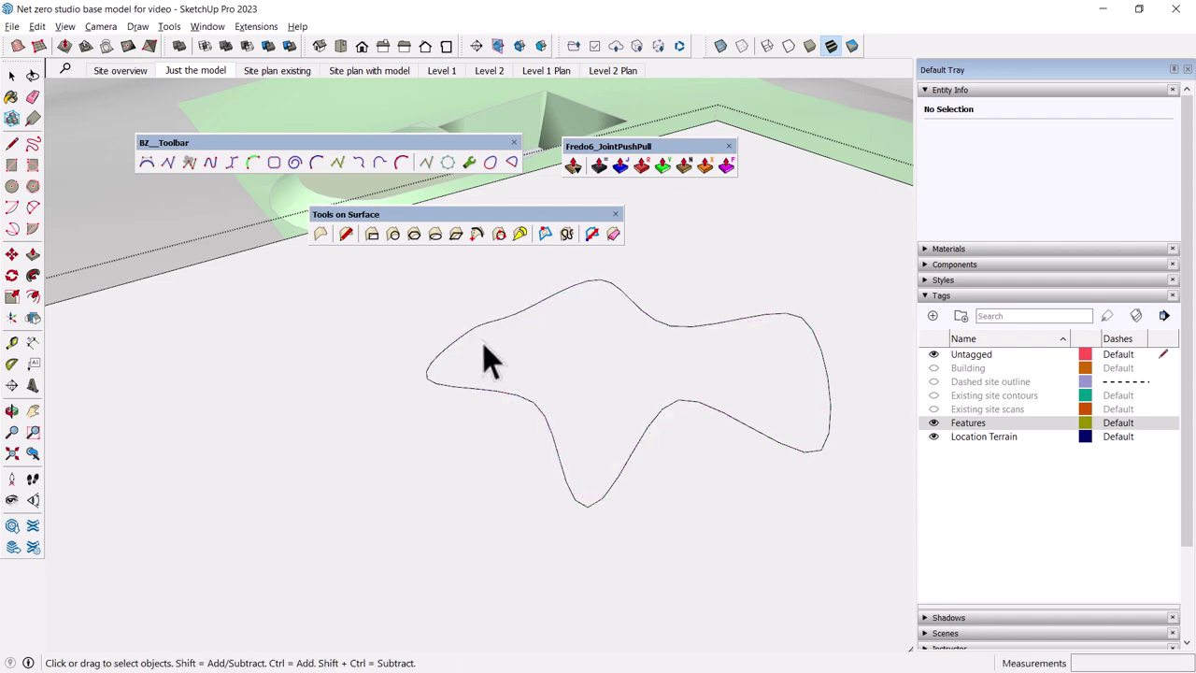
middle_click_drag(479, 342, 592, 364)
left_click(569, 373)
scroll(592, 364, "down", 2)
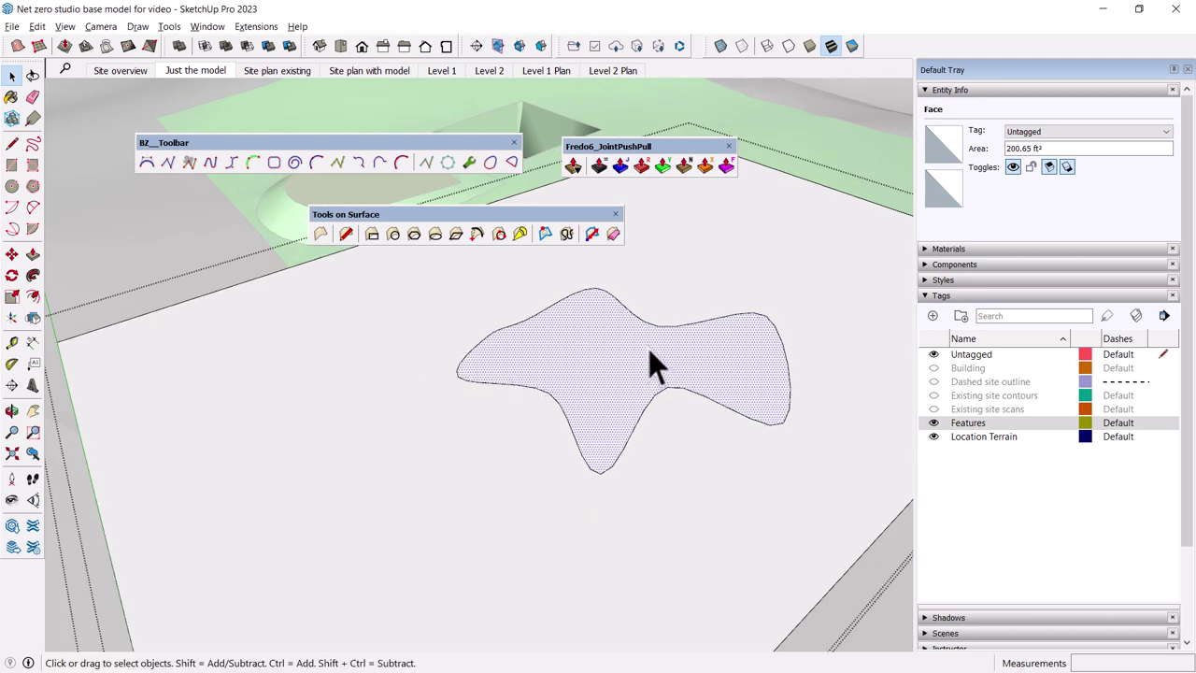
scroll(648, 349, "down", 5)
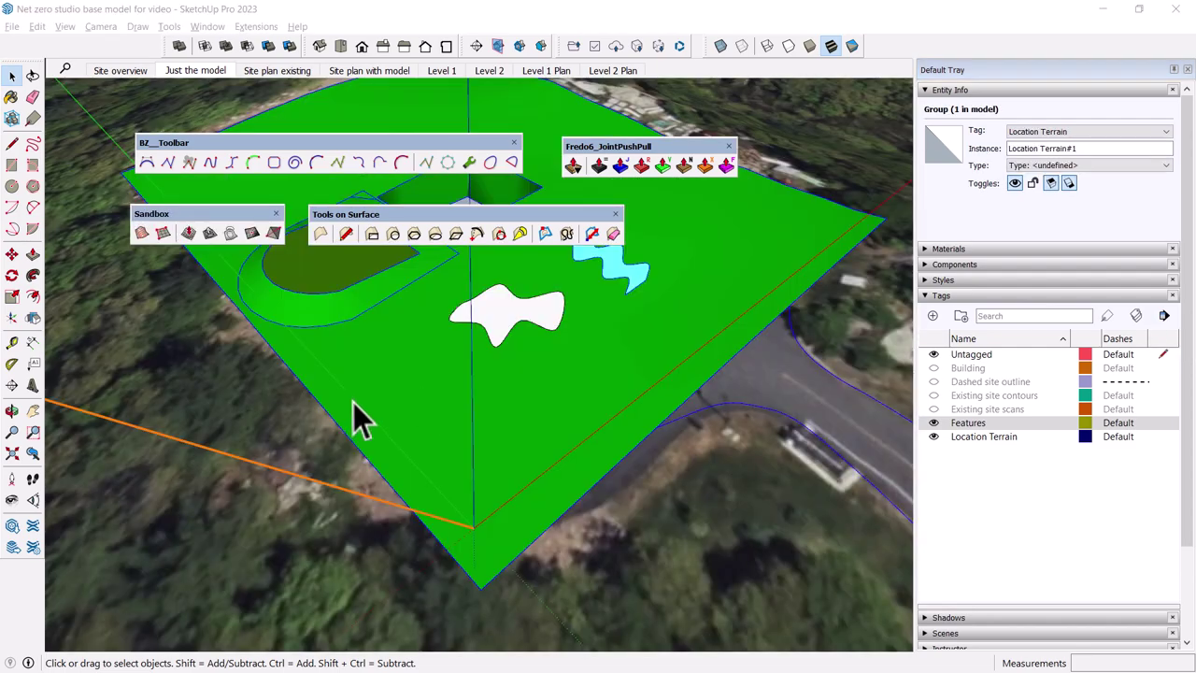
- Drape the blob shape's outline onto the green terrain with Sandbox Drape
middle_click_drag(353, 403, 459, 325)
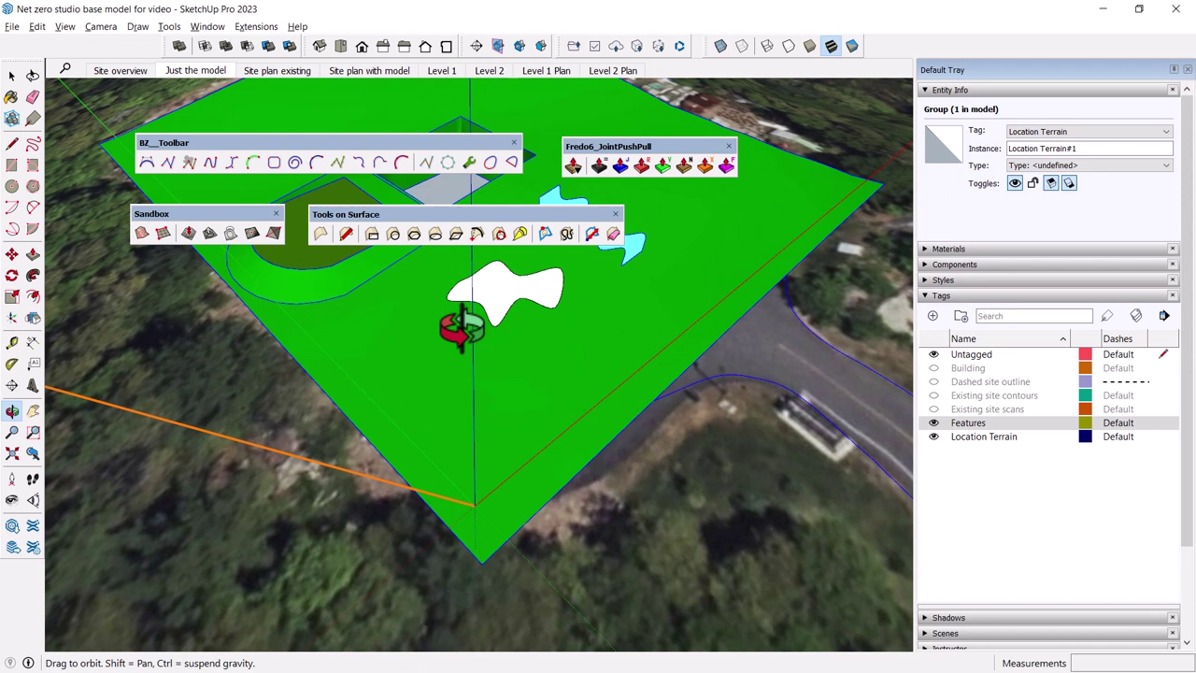
left_click(230, 233)
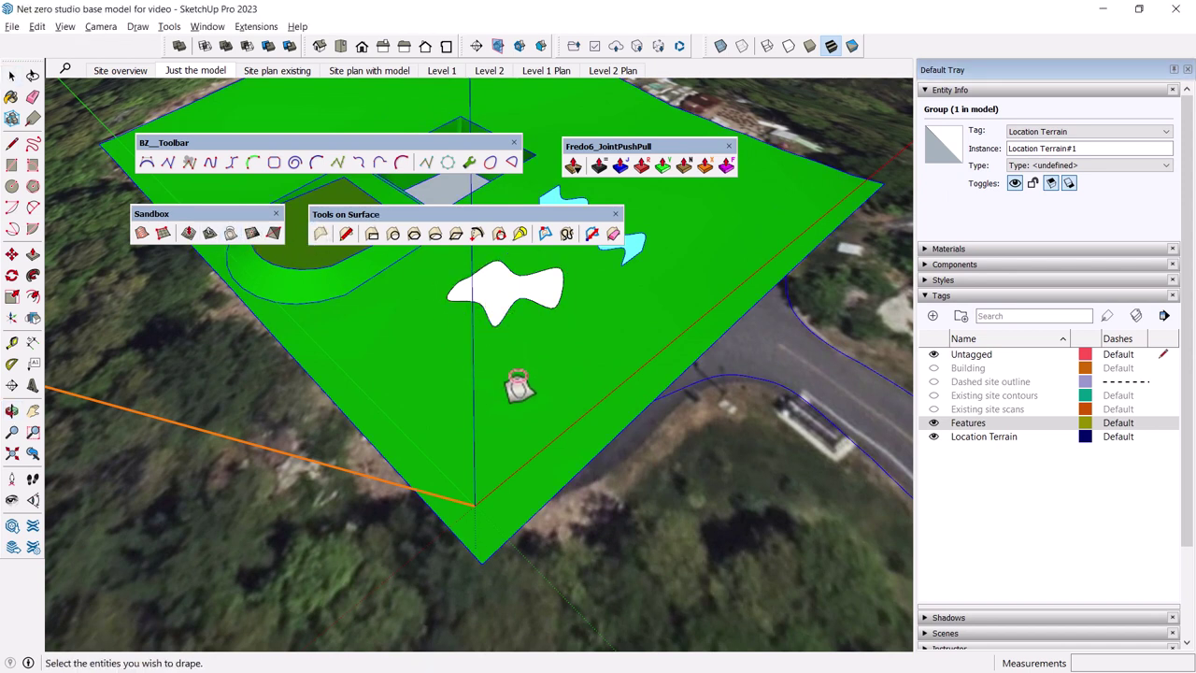
left_click(527, 439)
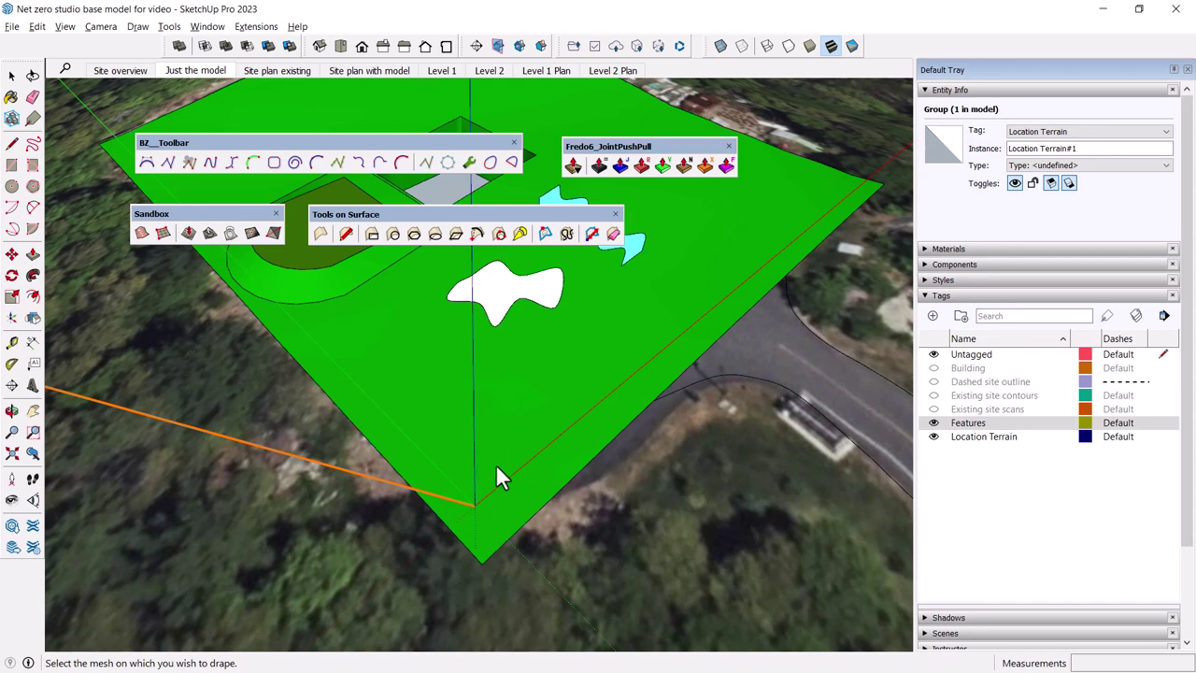
left_click(592, 423)
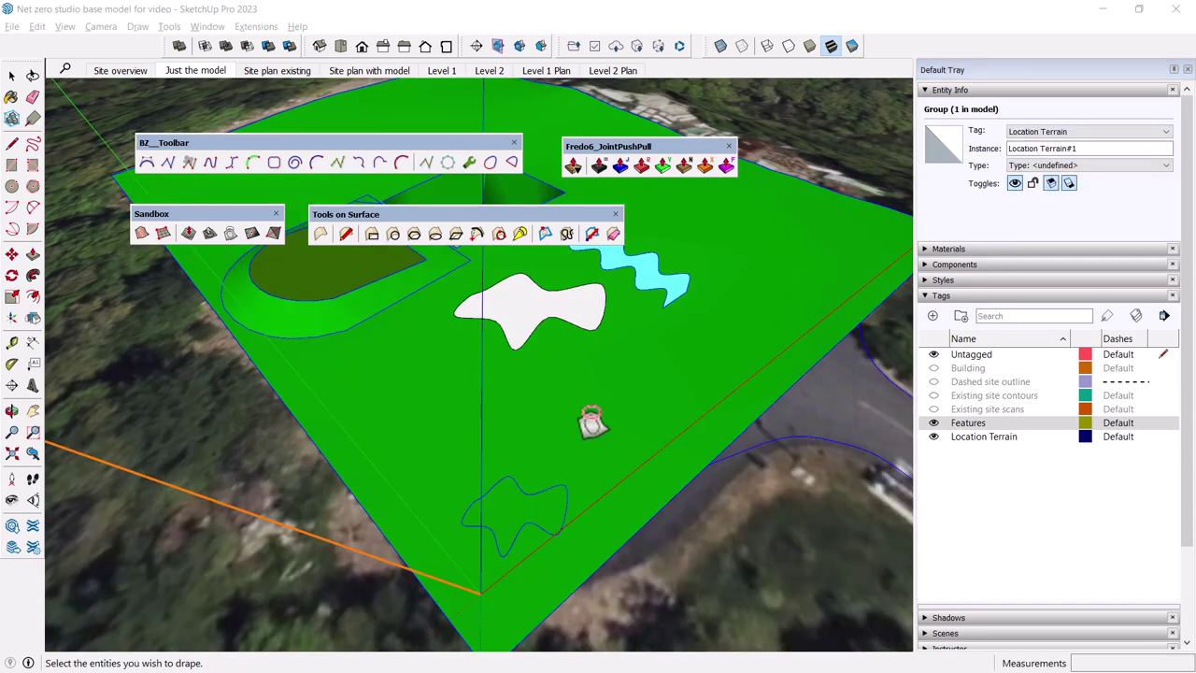
key("space")
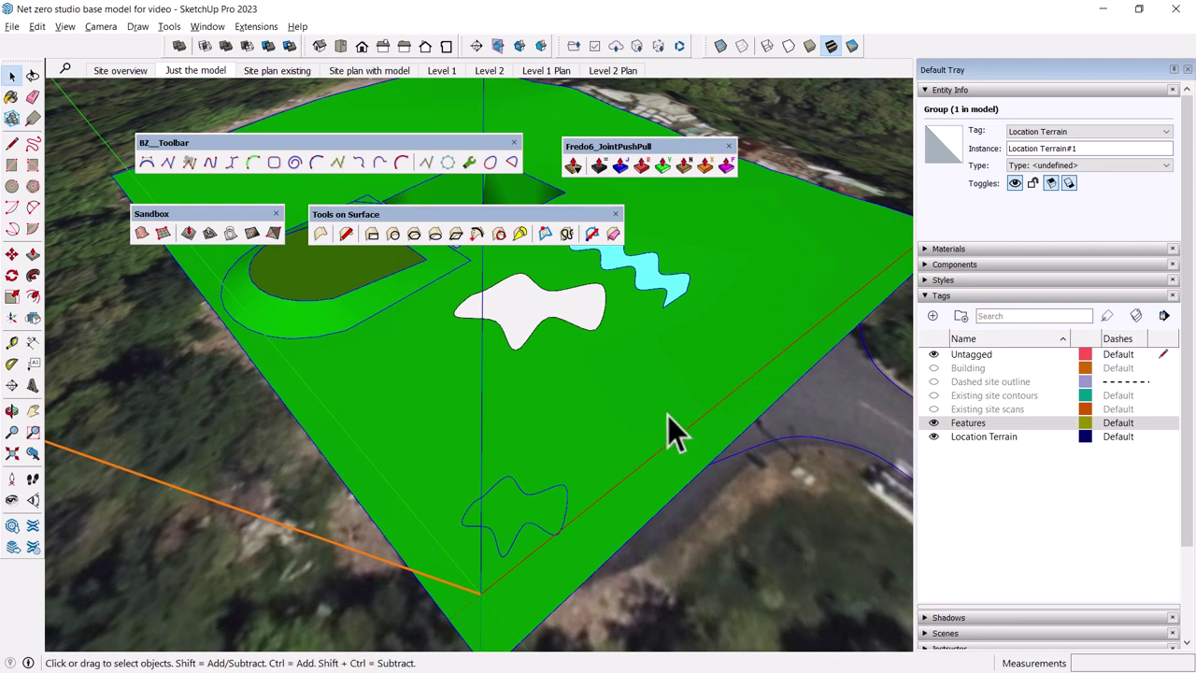
key("b")
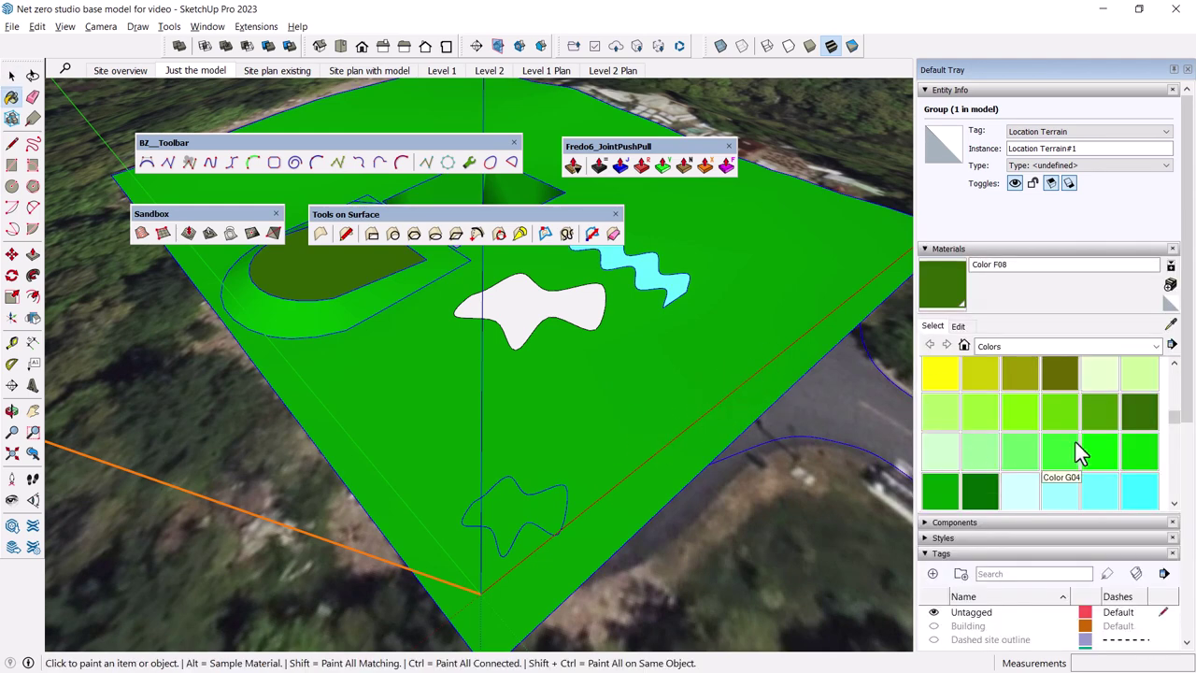
- Paint the draped blob patch on the terrain deep blue with Color I05
left_click(1100, 490)
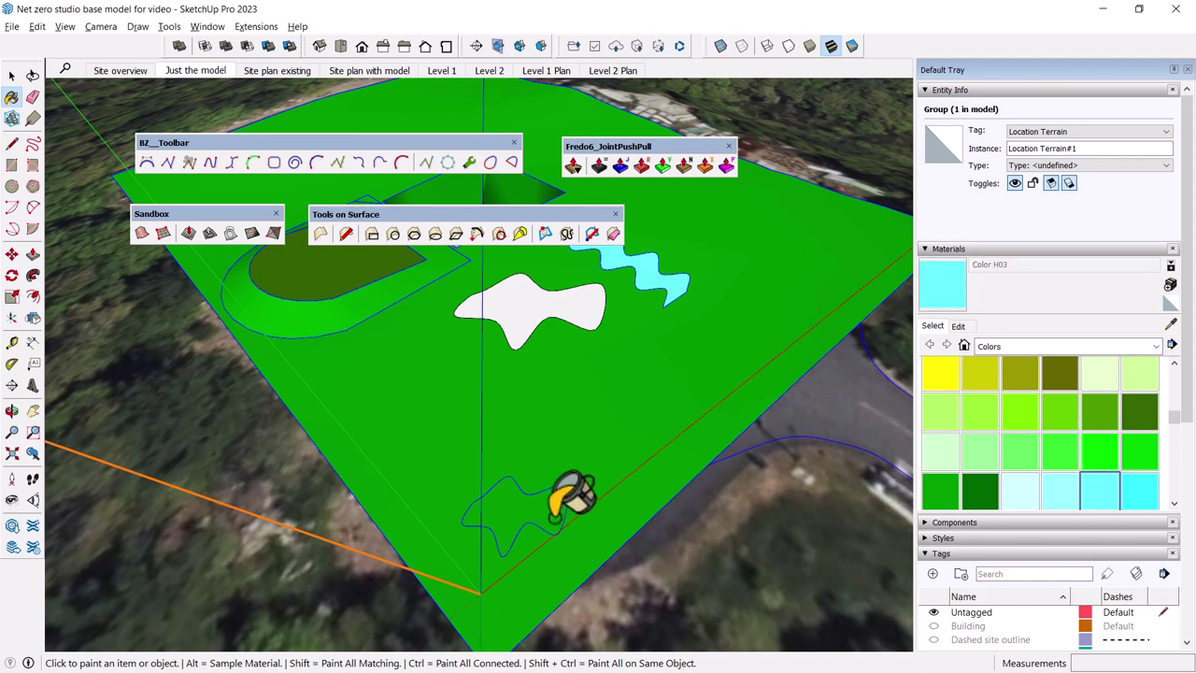
scroll(1103, 477, "down", 2)
left_click(996, 493)
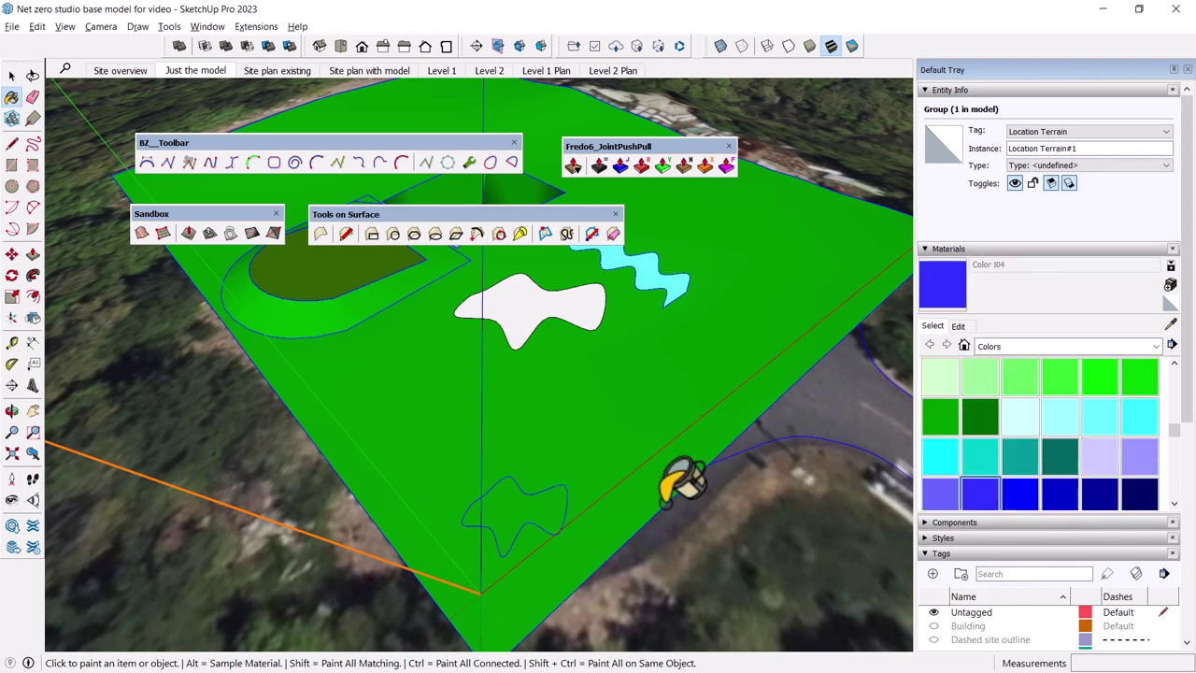
key("space")
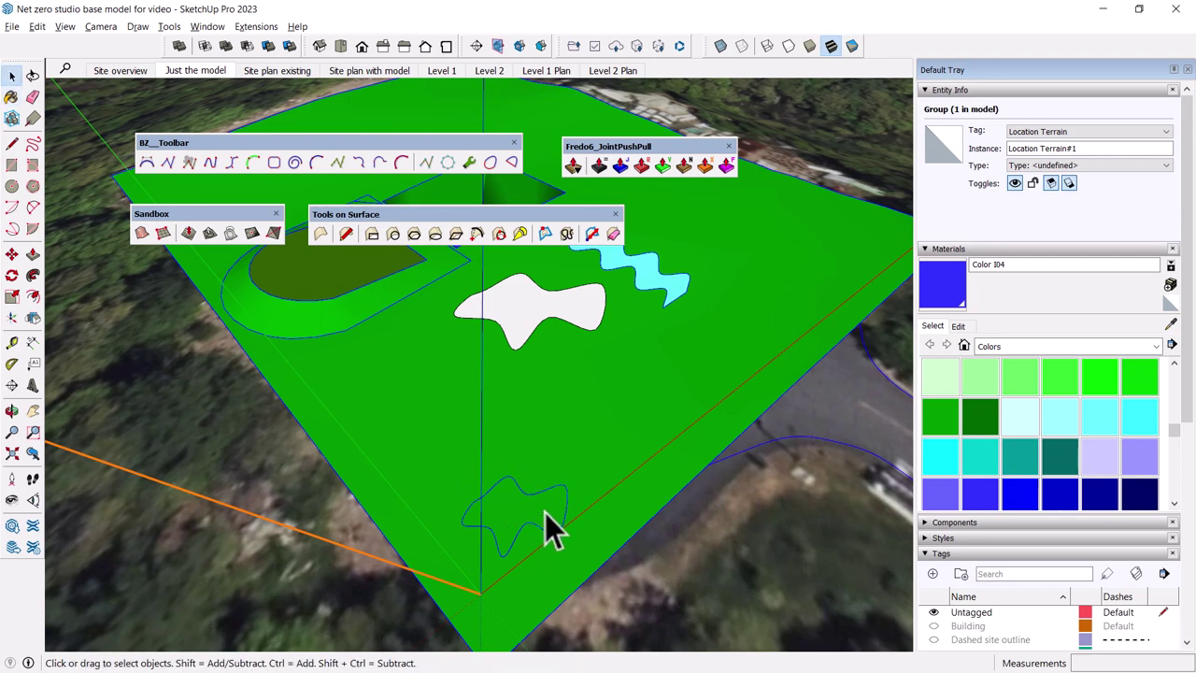
left_click(545, 512)
left_click(1026, 490)
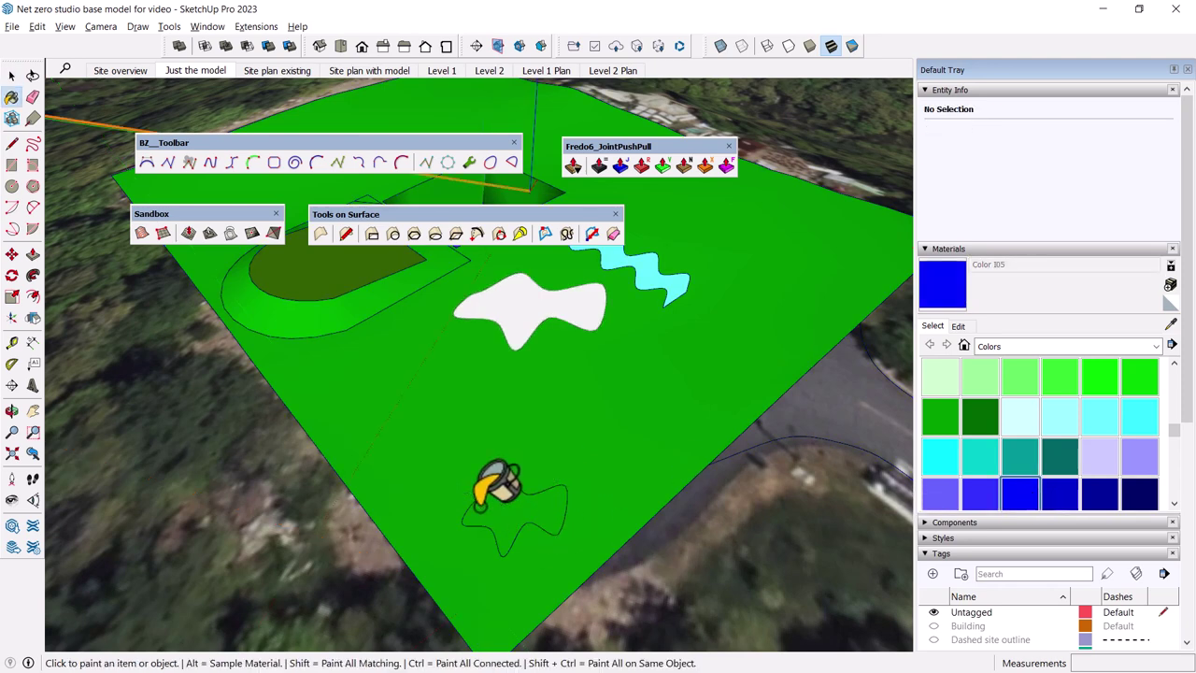
left_click(499, 495)
middle_click_drag(533, 507, 912, 423)
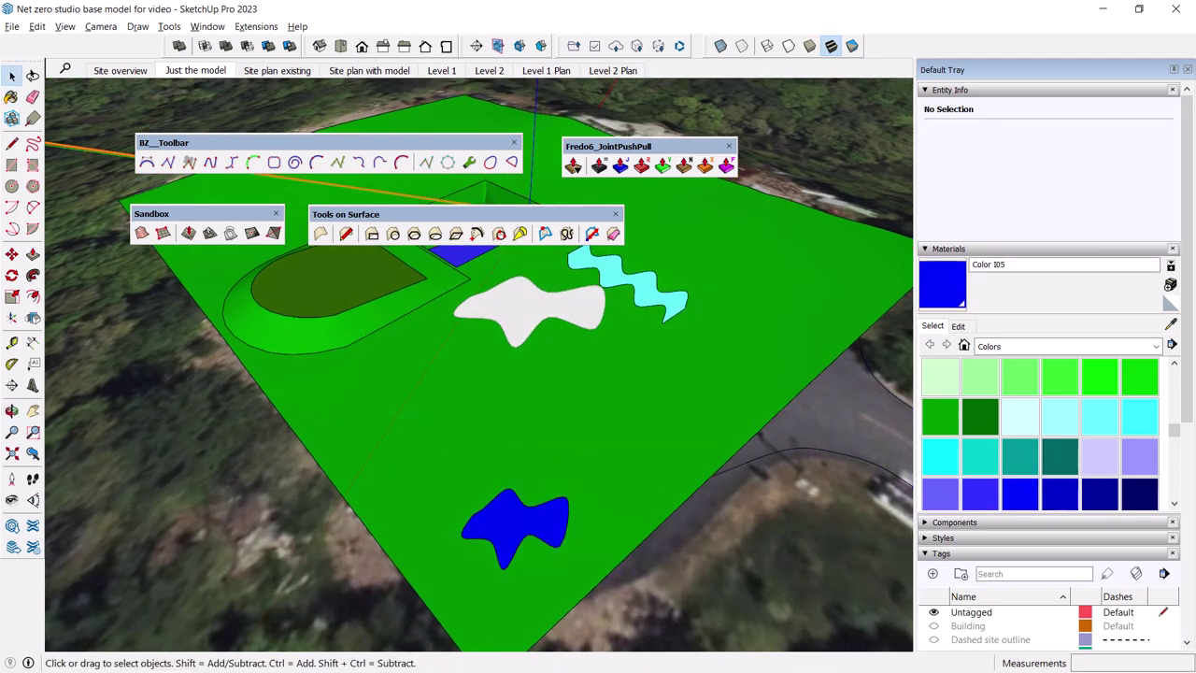
scroll(637, 341, "up", 5)
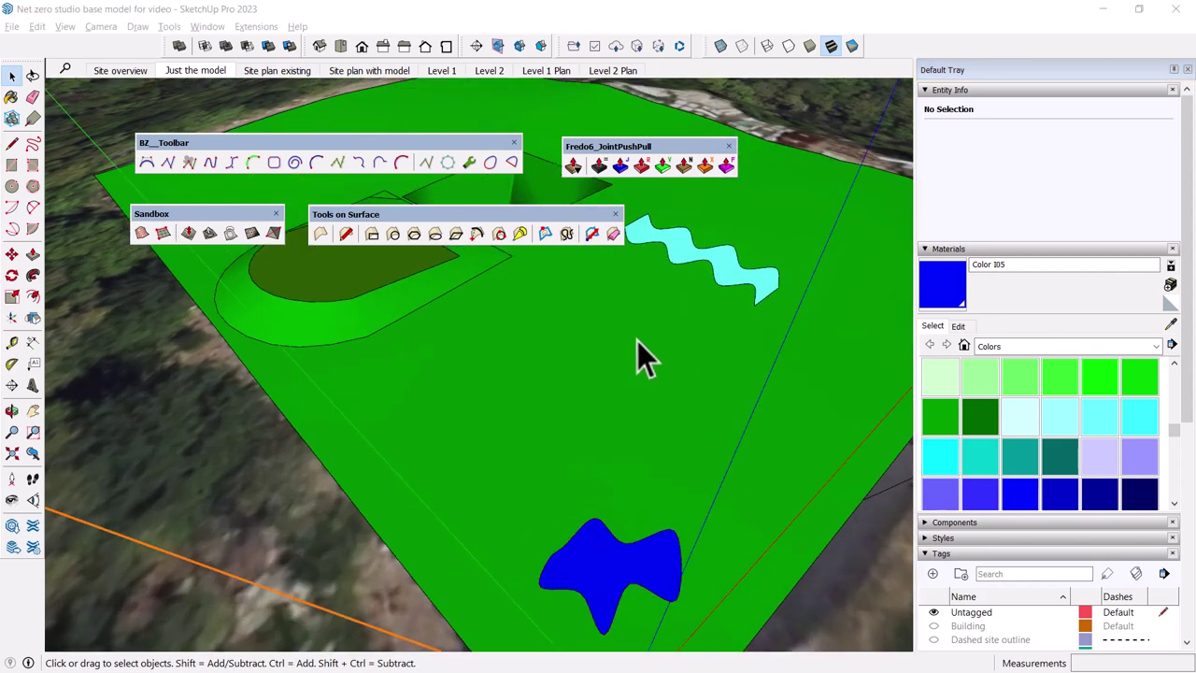
middle_click_drag(583, 340, 574, 208)
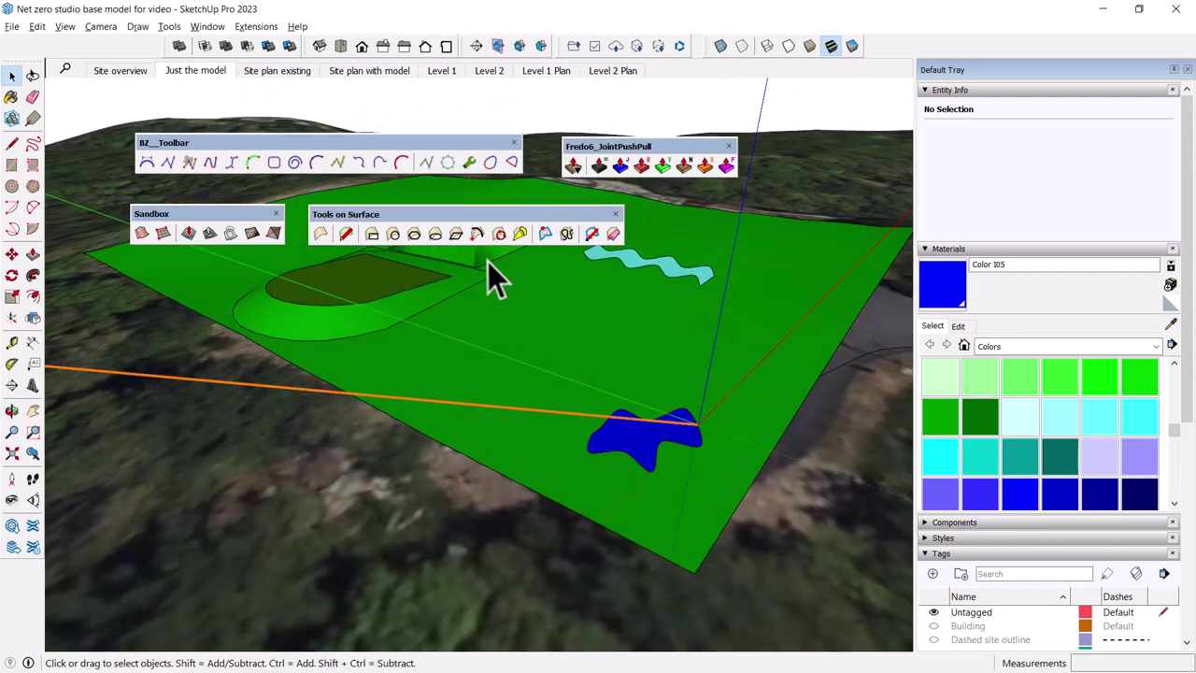
left_click_drag(449, 215, 453, 216)
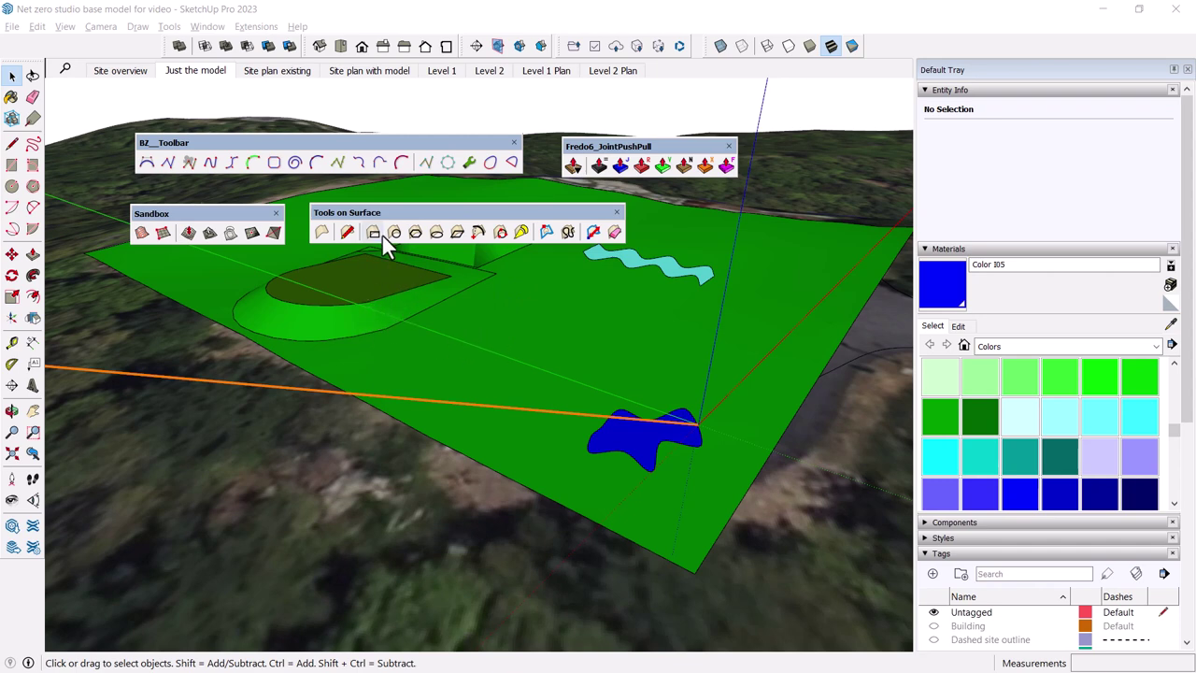
left_click(525, 357)
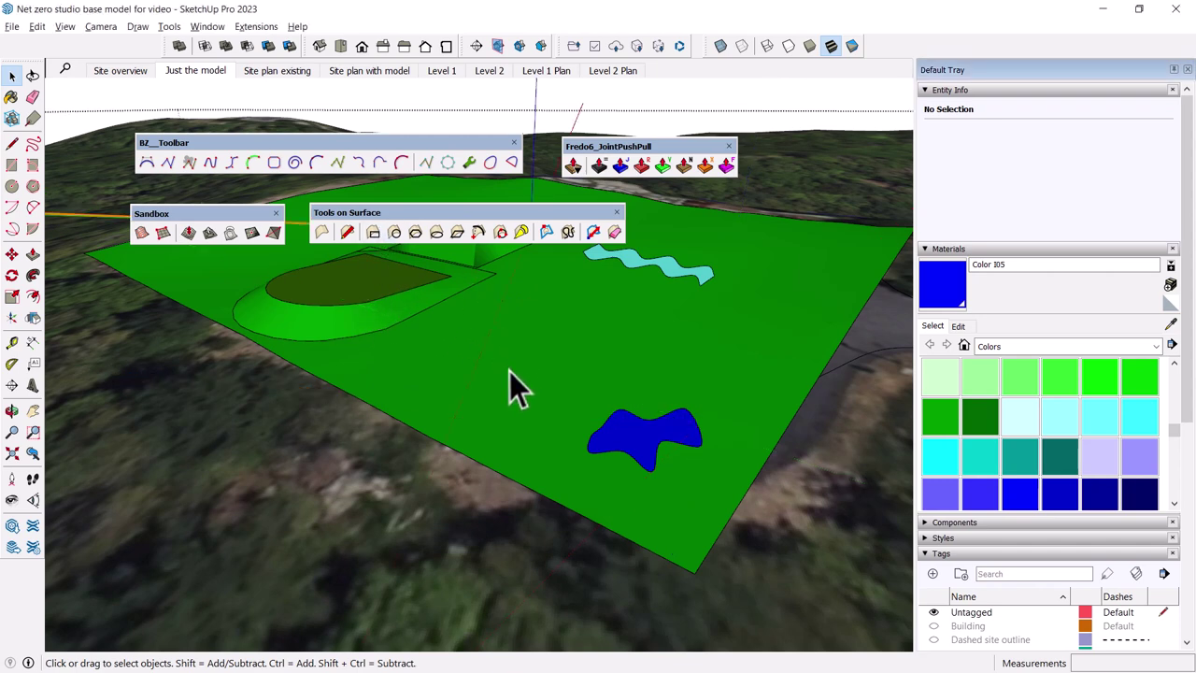
left_click(539, 384)
middle_click_drag(539, 384, 523, 308)
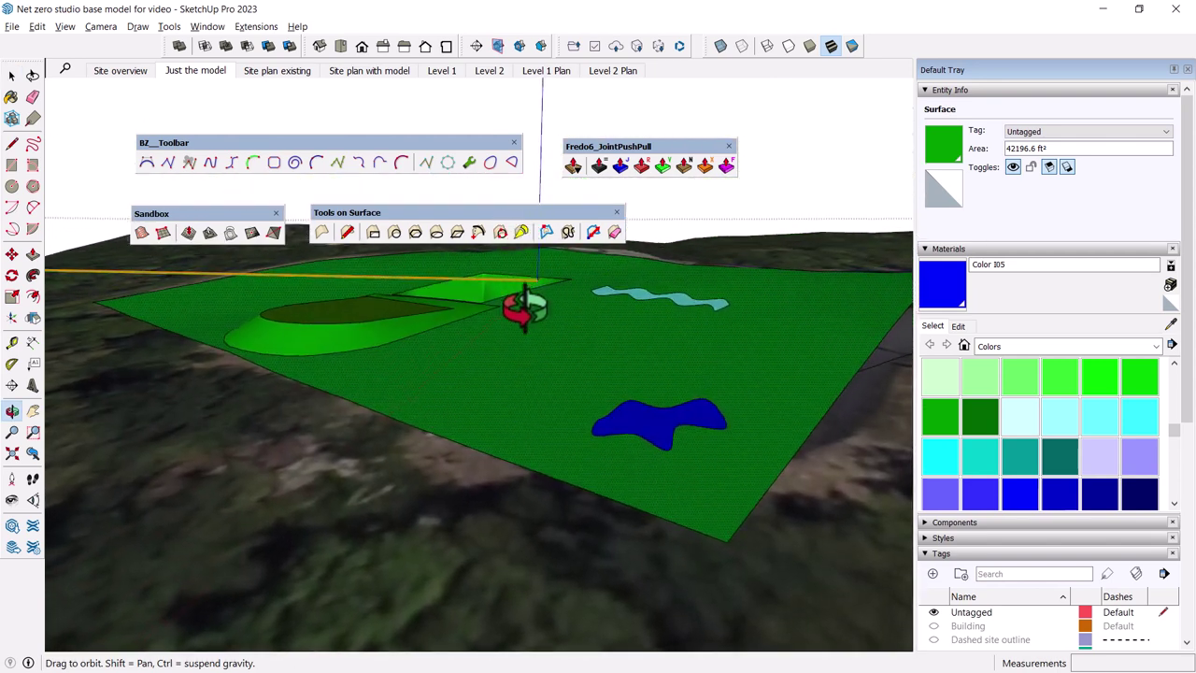
left_click(58, 27)
left_click(80, 80)
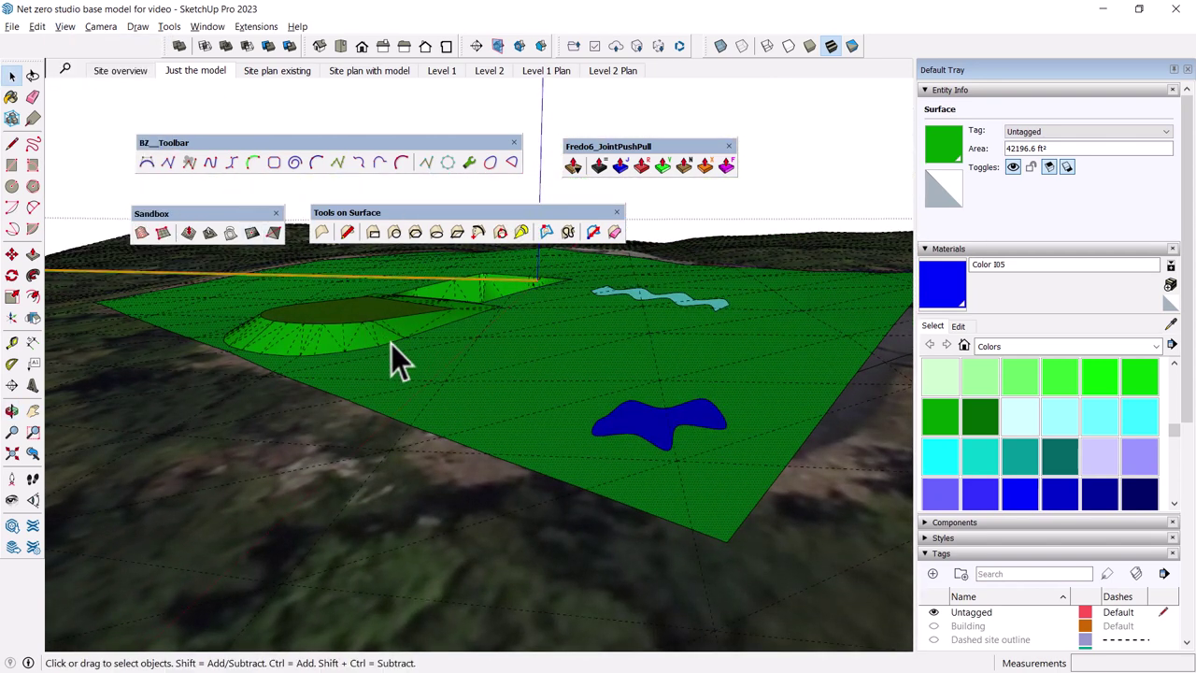
middle_click_drag(400, 361, 443, 387)
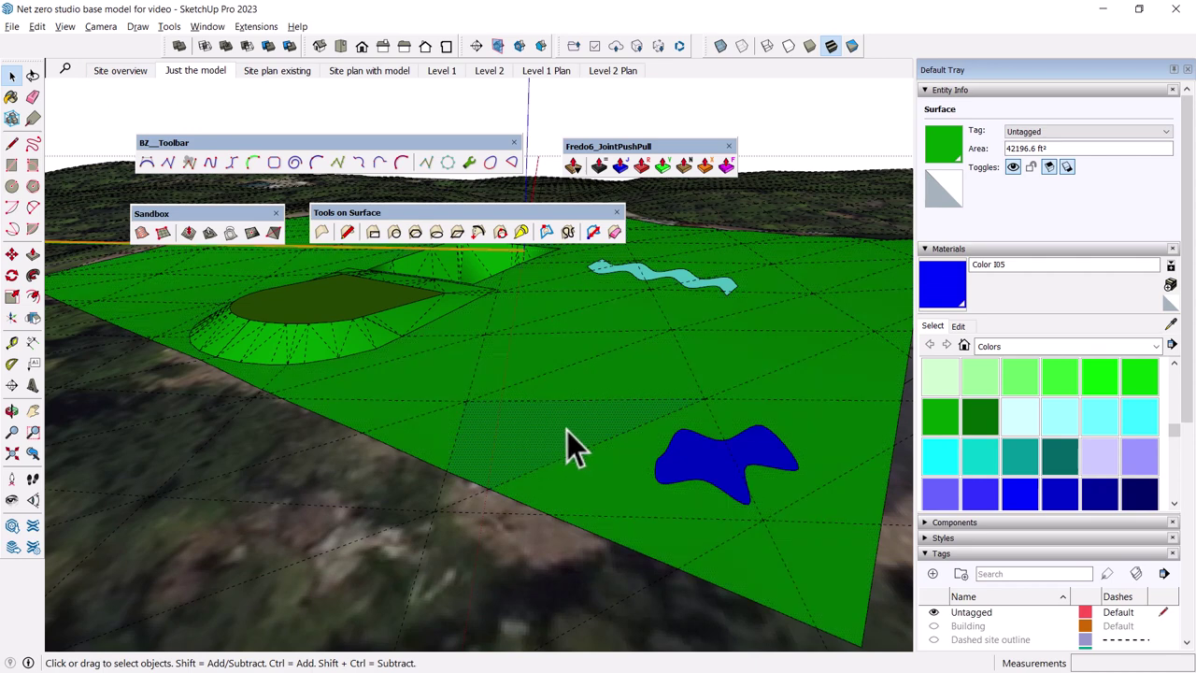
left_click(603, 388)
key("alt+h")
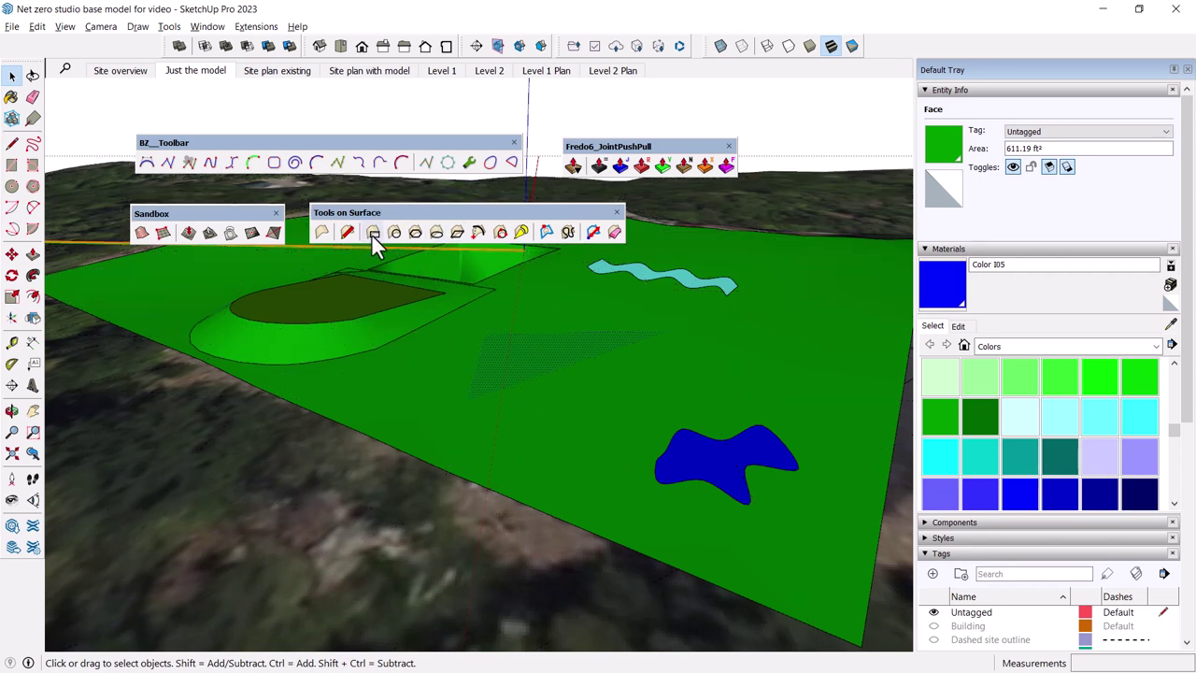
left_click(392, 318)
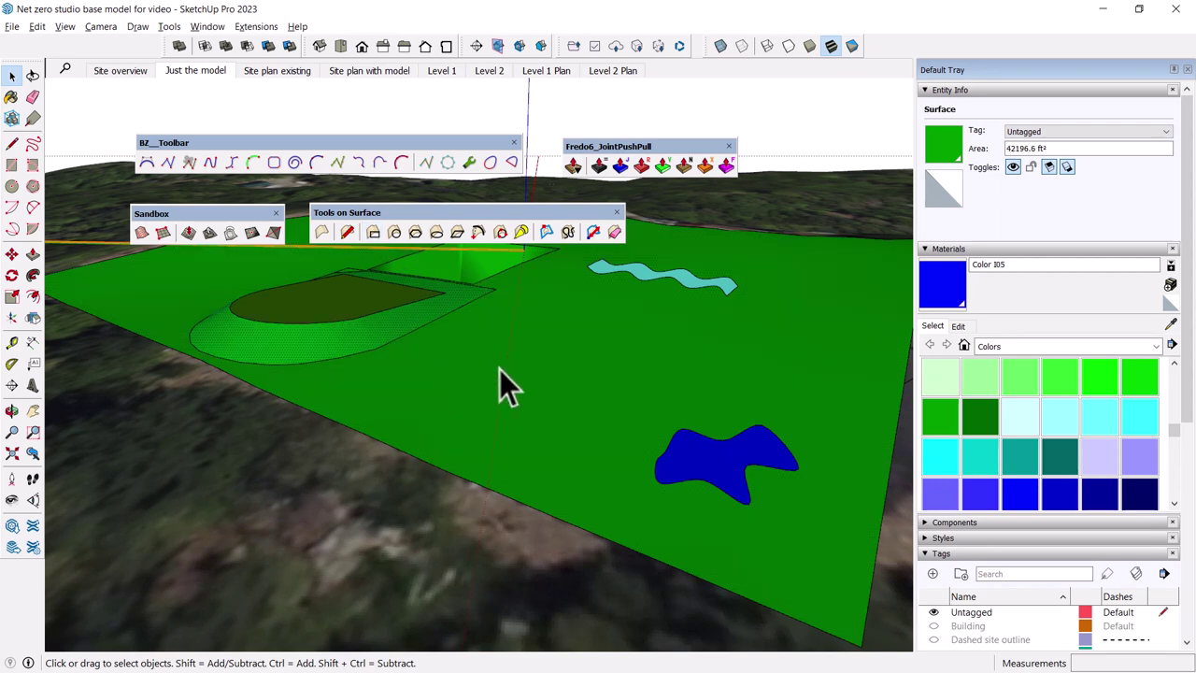
- Draw a thin 58.03 ft² Tools on Surface rectangle on the terrain near the pond, then select it
left_click(374, 234)
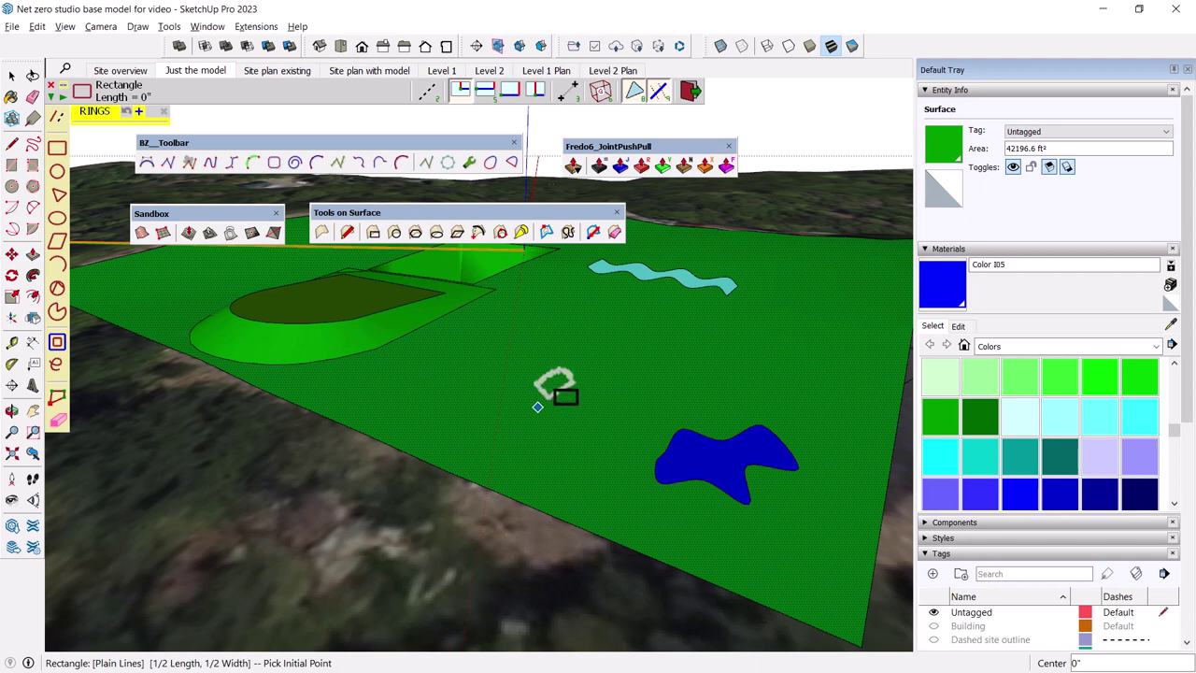
left_click(536, 400)
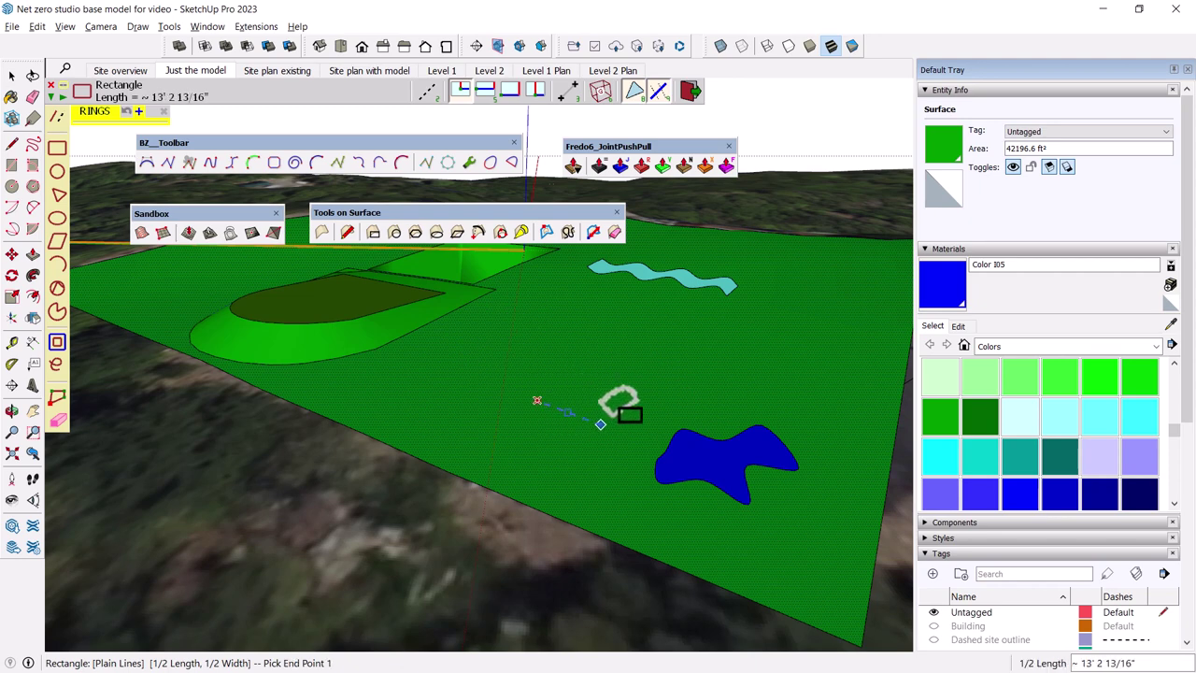
left_click(611, 420)
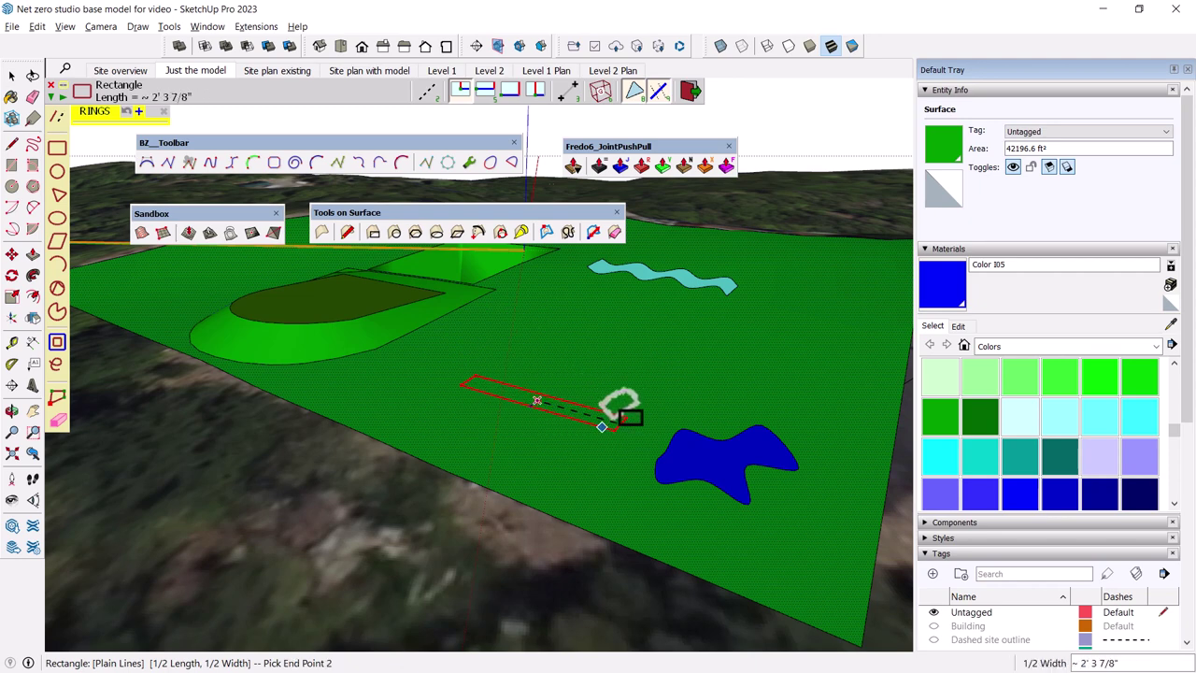
middle_click_drag(619, 402, 563, 377)
key("space")
left_click(571, 391)
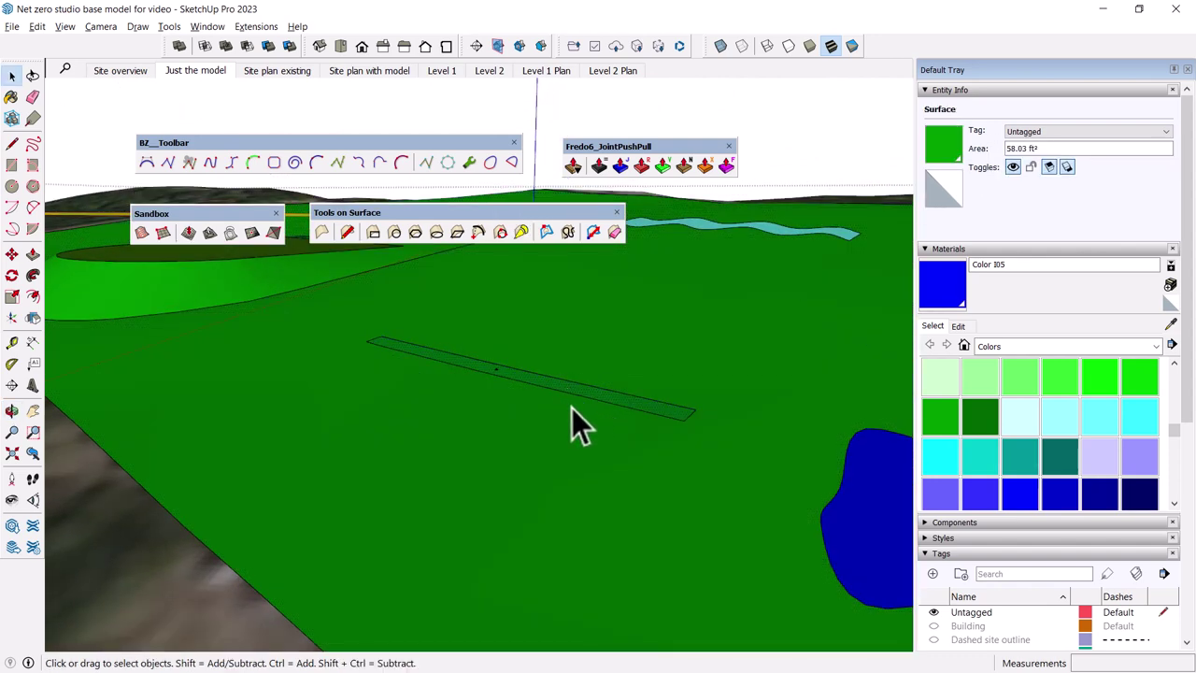
key("p")
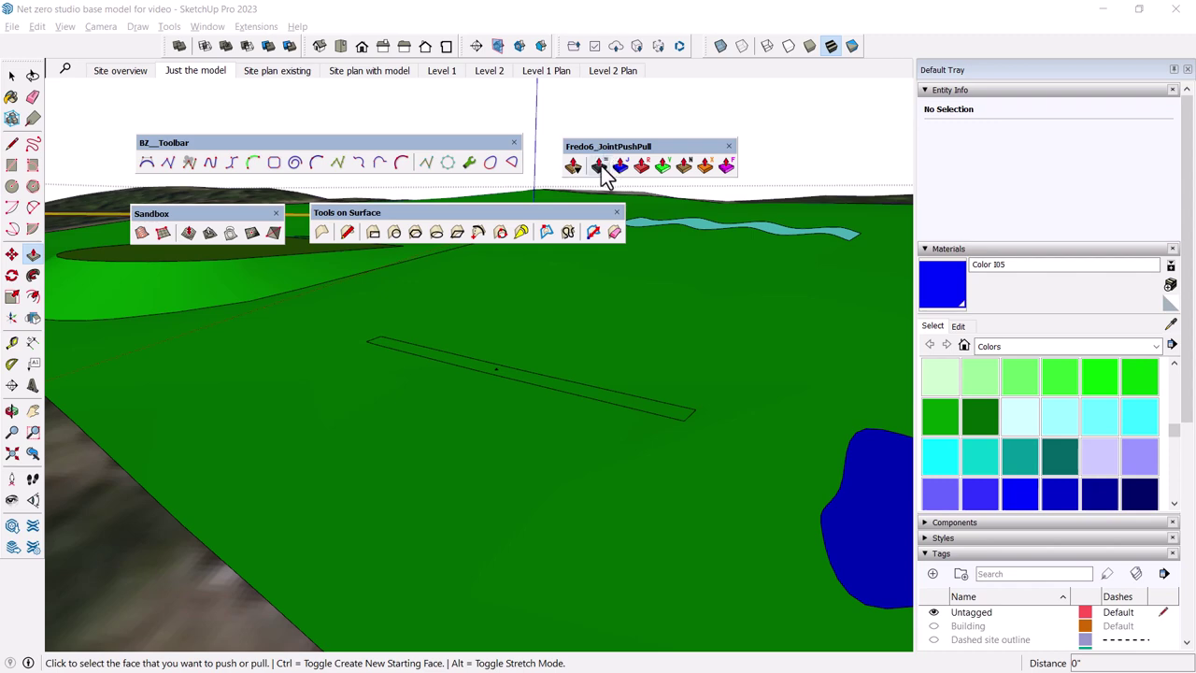
- Extrude the strip face upward into a raised box with JointPushPull
left_click(621, 166)
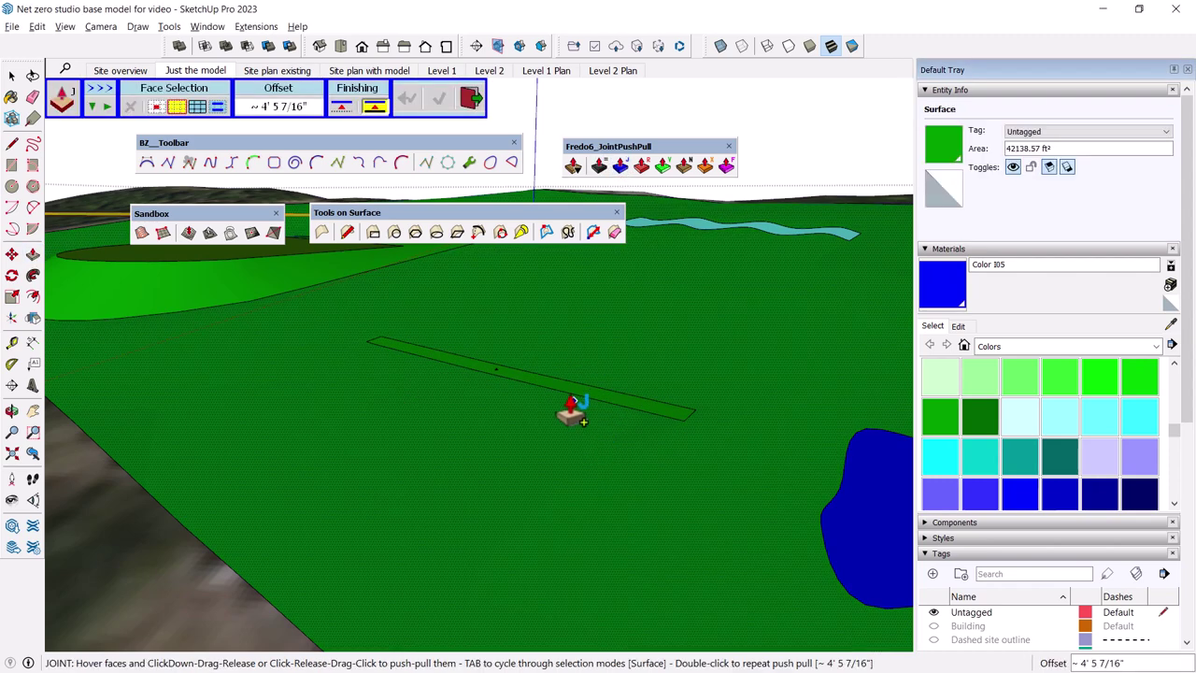
left_click_drag(565, 388, 561, 370)
mouse_move(555, 395)
middle_mouse_down()
mouse_move(561, 306)
mouse_move(560, 433)
mouse_move(553, 347)
mouse_move(483, 339)
mouse_move(468, 392)
mouse_move(499, 425)
middle_mouse_up()
middle_click_drag(584, 421, 534, 414)
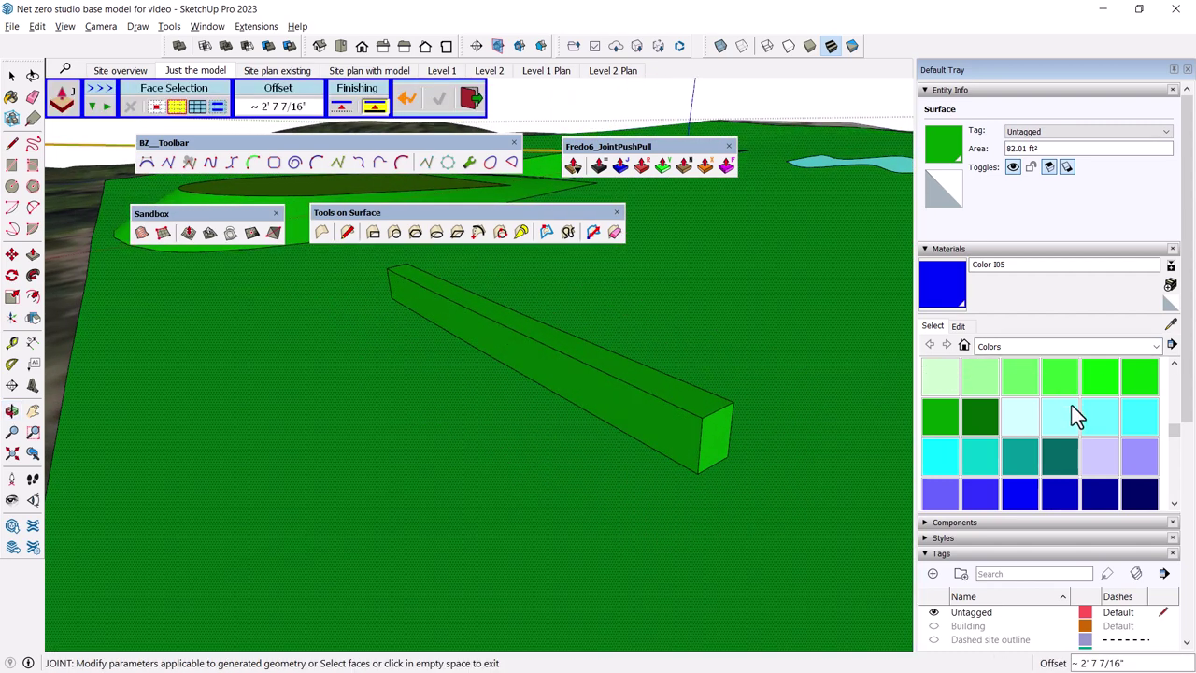
left_click_drag(1175, 425, 1158, 407)
- Paint the raised box's faces brown with Color D08
left_click(978, 472)
left_click(710, 439)
left_click(680, 394)
middle_click_drag(679, 393, 681, 494)
middle_click_drag(607, 467, 259, 409)
middle_click_drag(386, 397, 681, 347)
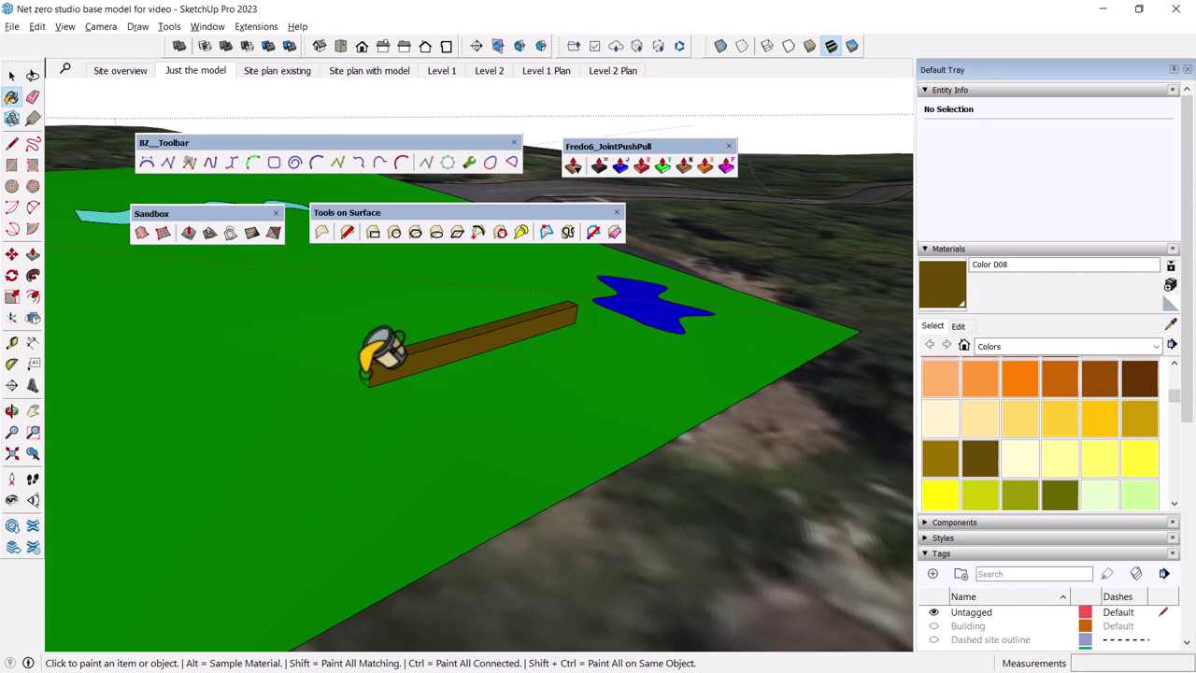
middle_click_drag(383, 353, 447, 374)
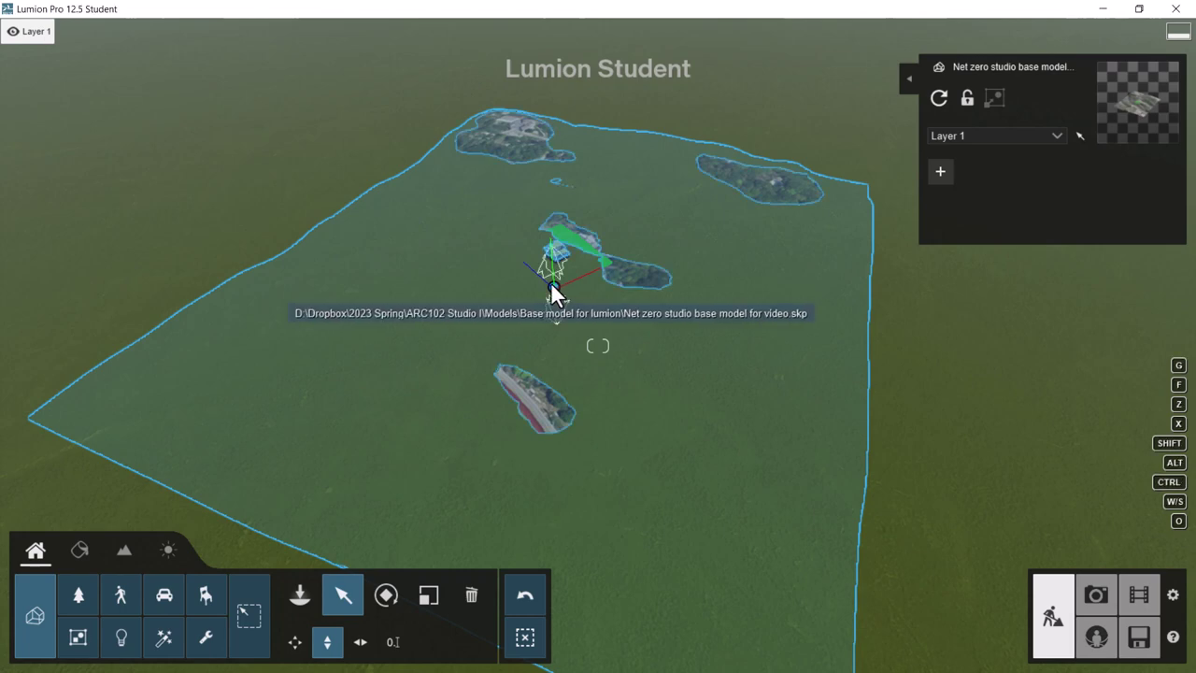
- Set the imported model's height to 10 m so it rests on the hilltop, then select it
left_click_drag(554, 286, 539, 8)
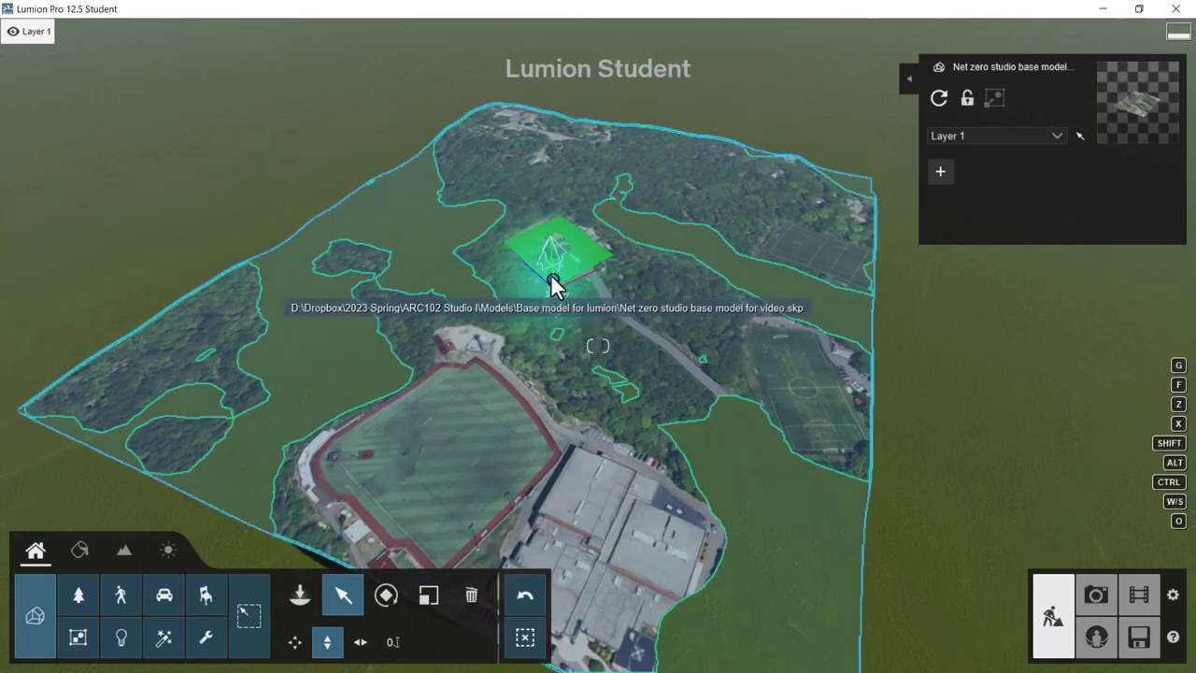
left_click_drag(551, 275, 551, 2)
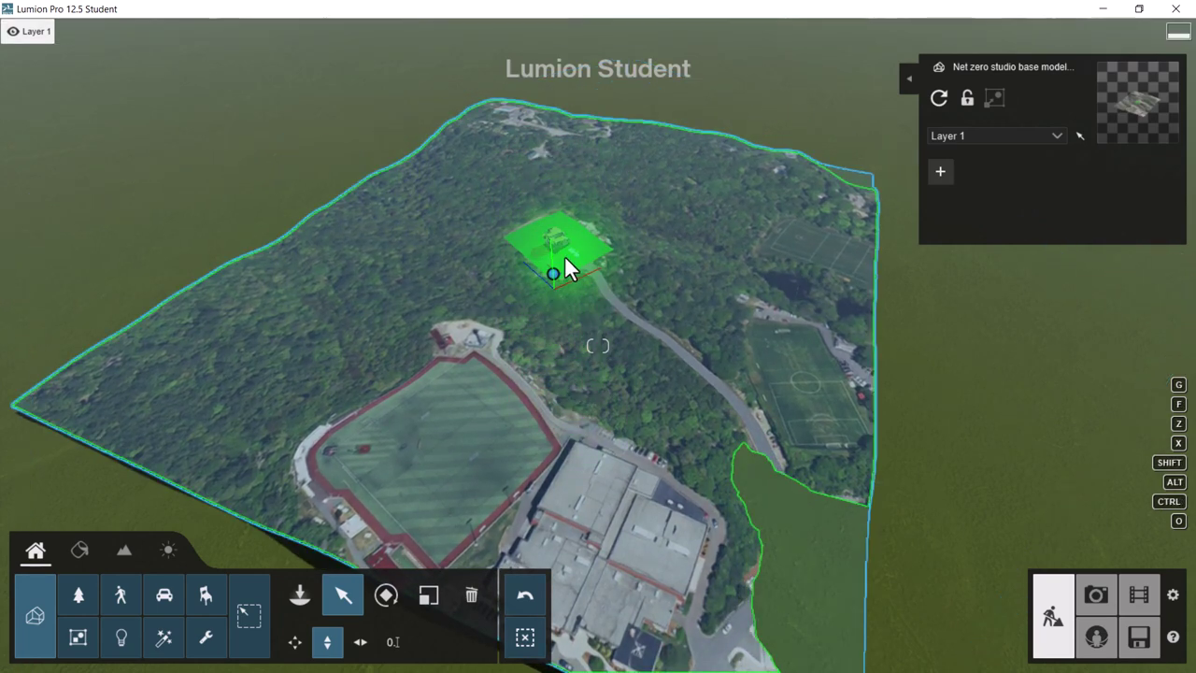
left_click_drag(553, 272, 566, 322)
left_click_drag(550, 273, 624, 513)
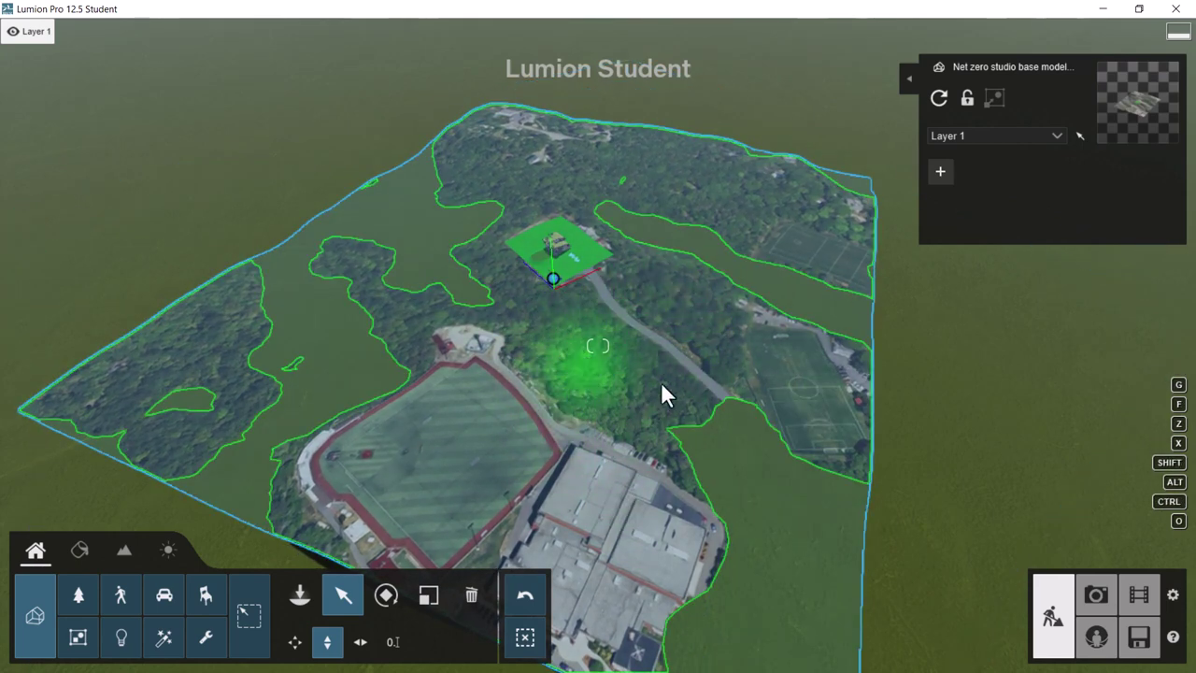
right_click_drag(491, 323, 551, 266)
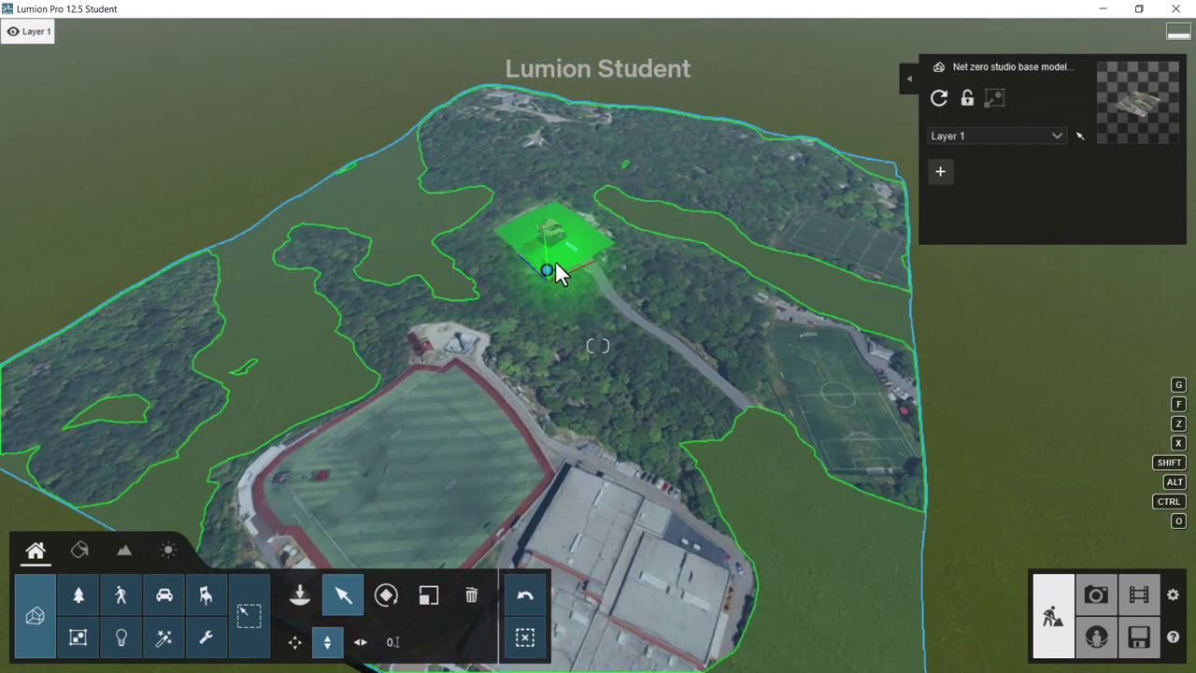
left_click_drag(544, 251, 533, 112)
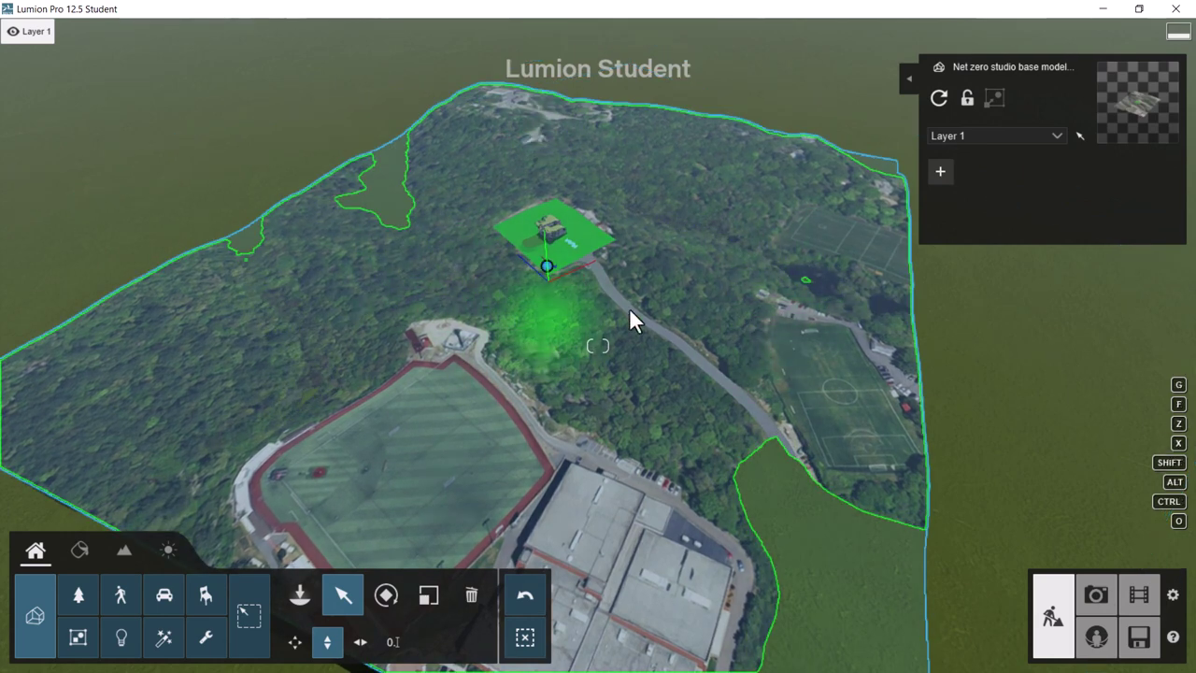
mouse_move(553, 261)
right_mouse_down()
mouse_move(563, 267)
mouse_move(567, 235)
mouse_move(572, 250)
right_mouse_up()
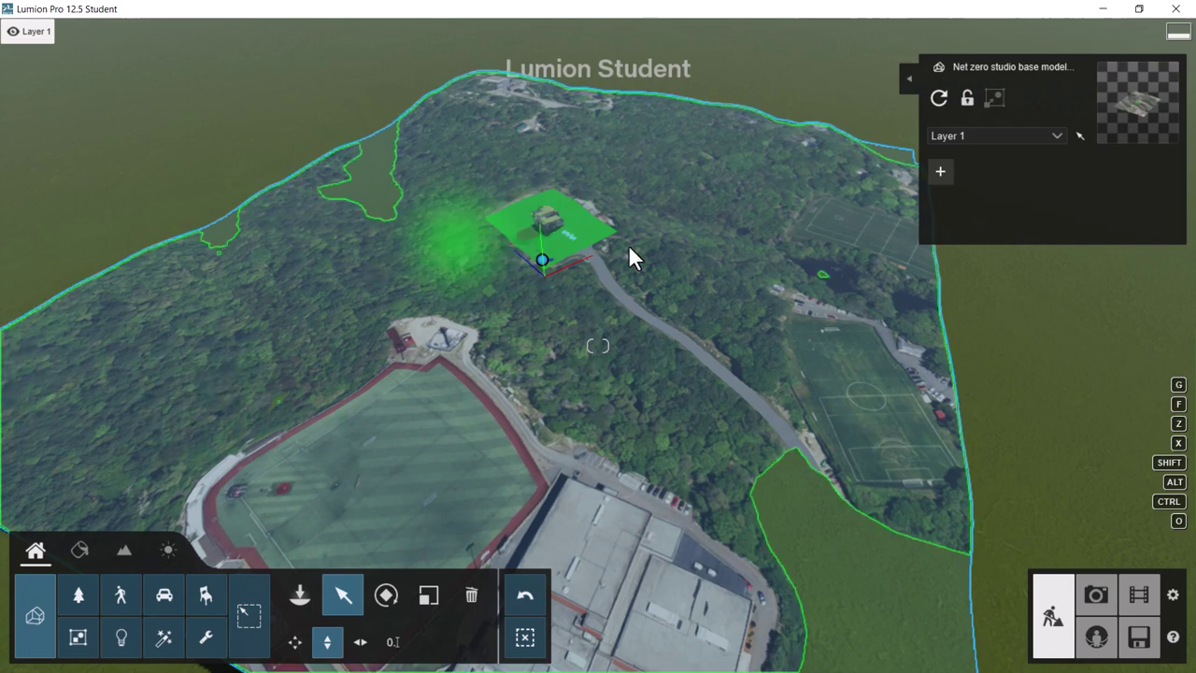
left_click(548, 217)
- Switch Lumion to material editing for the imported site model
right_click_drag(547, 217, 531, 195)
left_click(80, 552)
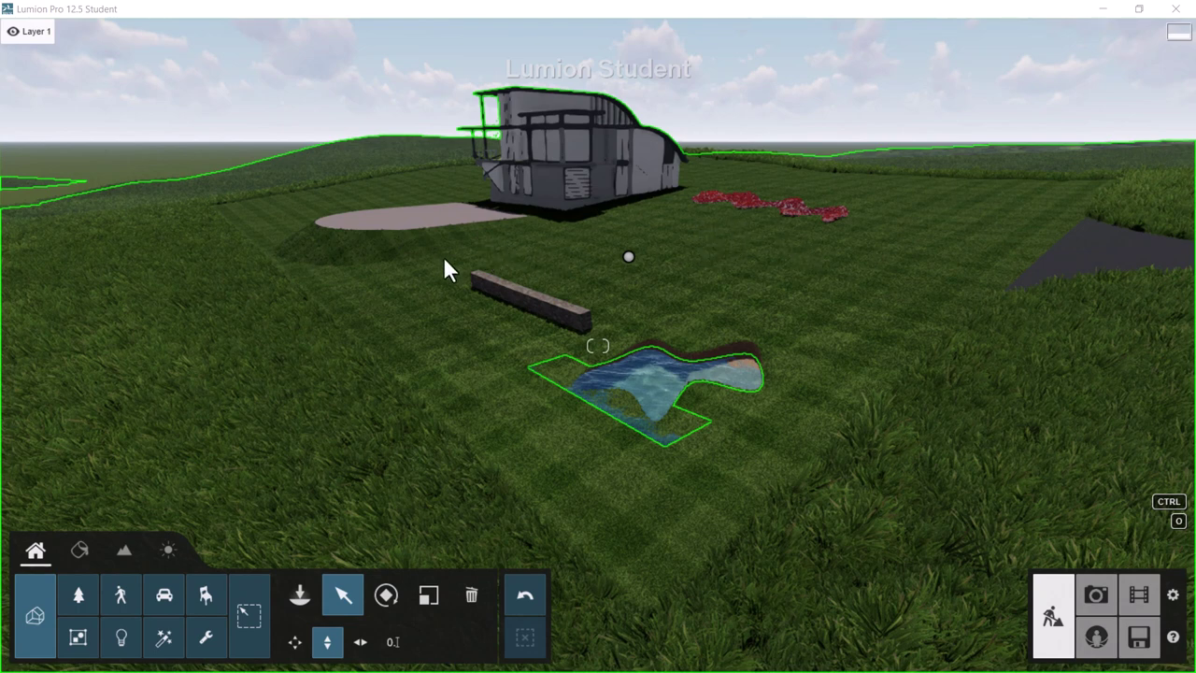
- Choose the TreeClusters2 Pine Square L-RT cluster from the Nature library
left_click(75, 598)
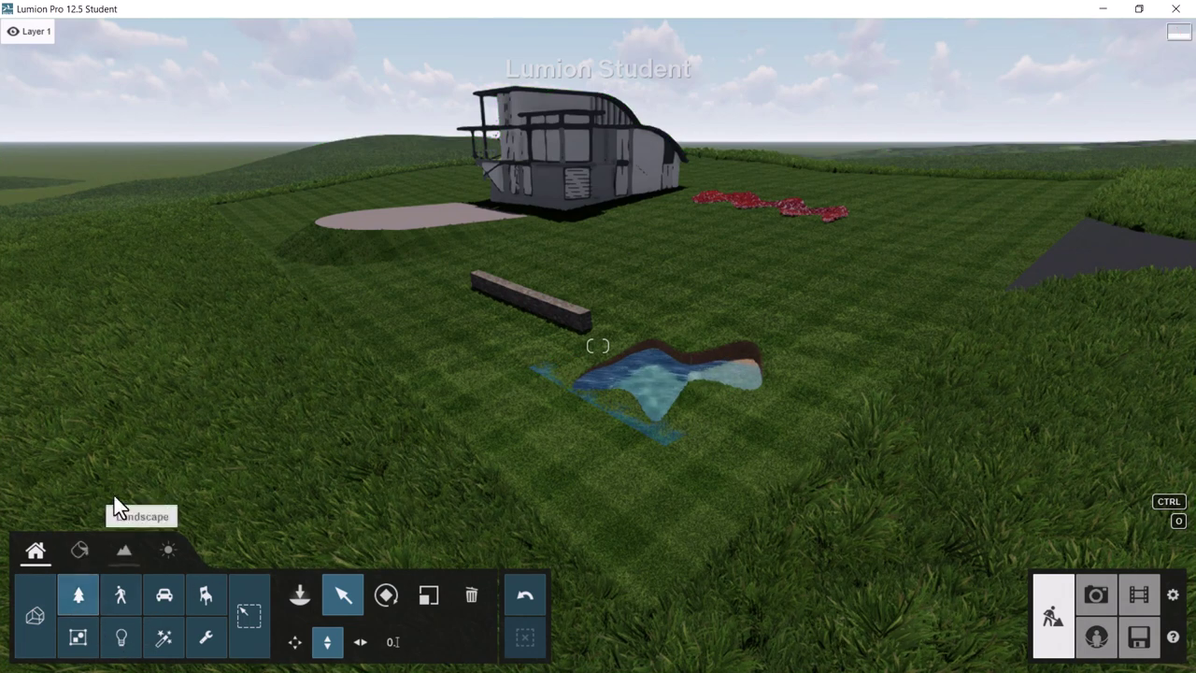
left_click(304, 598)
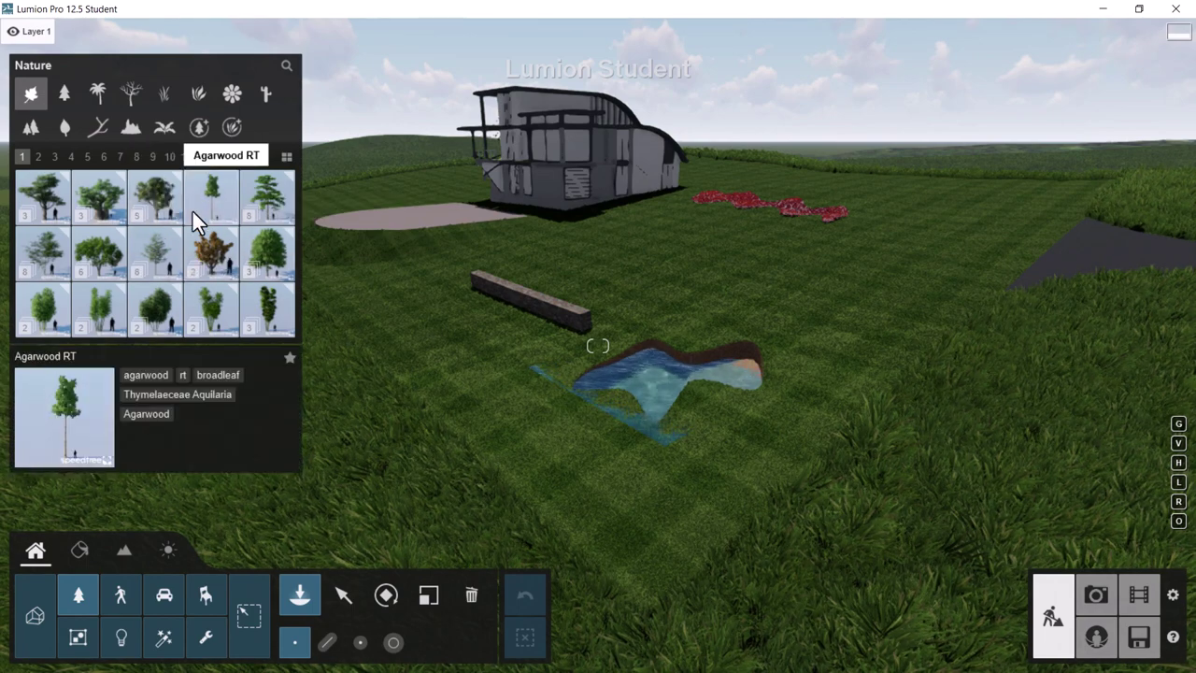
left_click(33, 132)
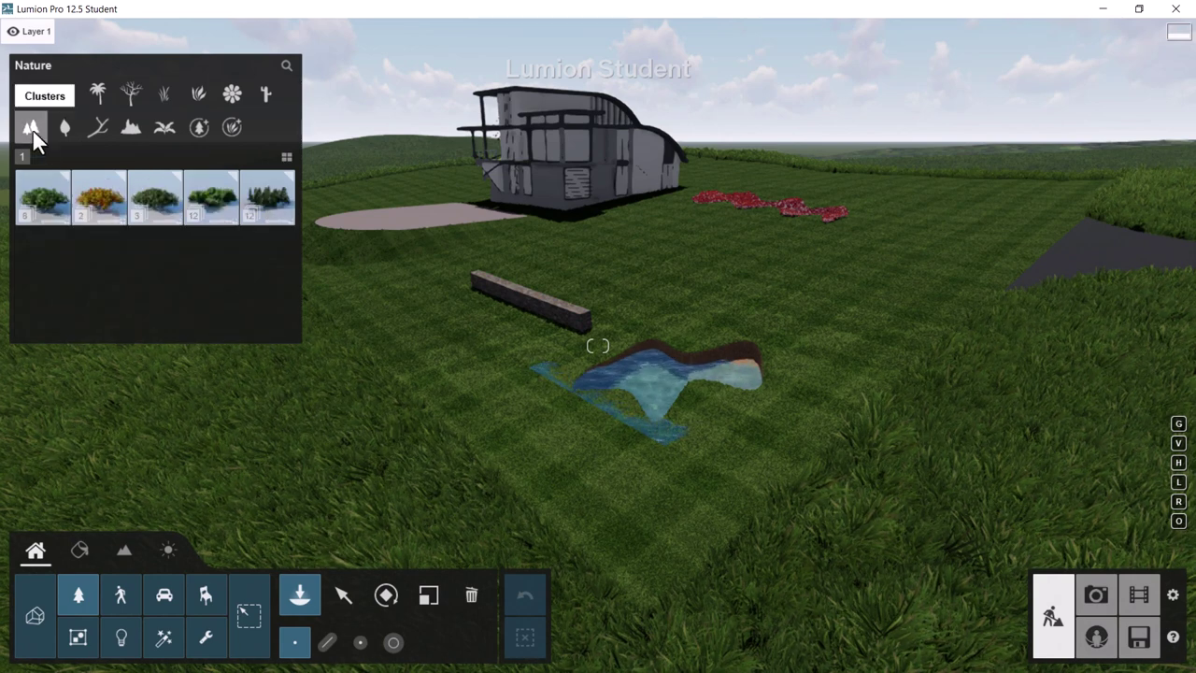
mouse_move(255, 217)
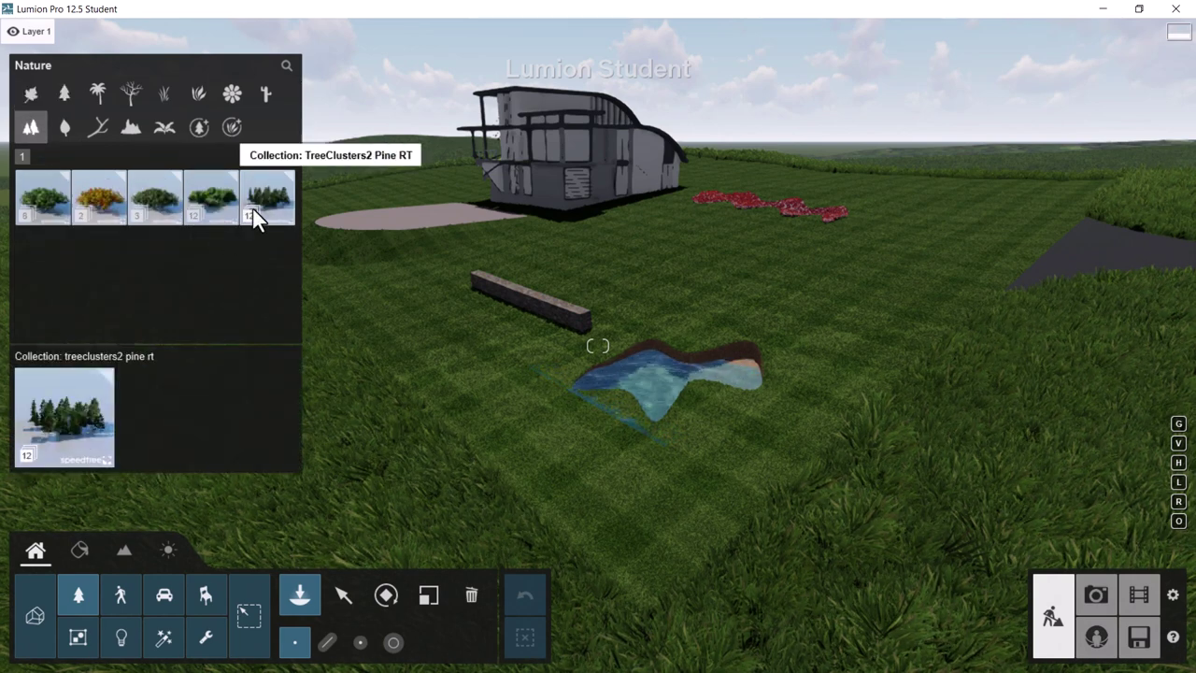
left_click(256, 210)
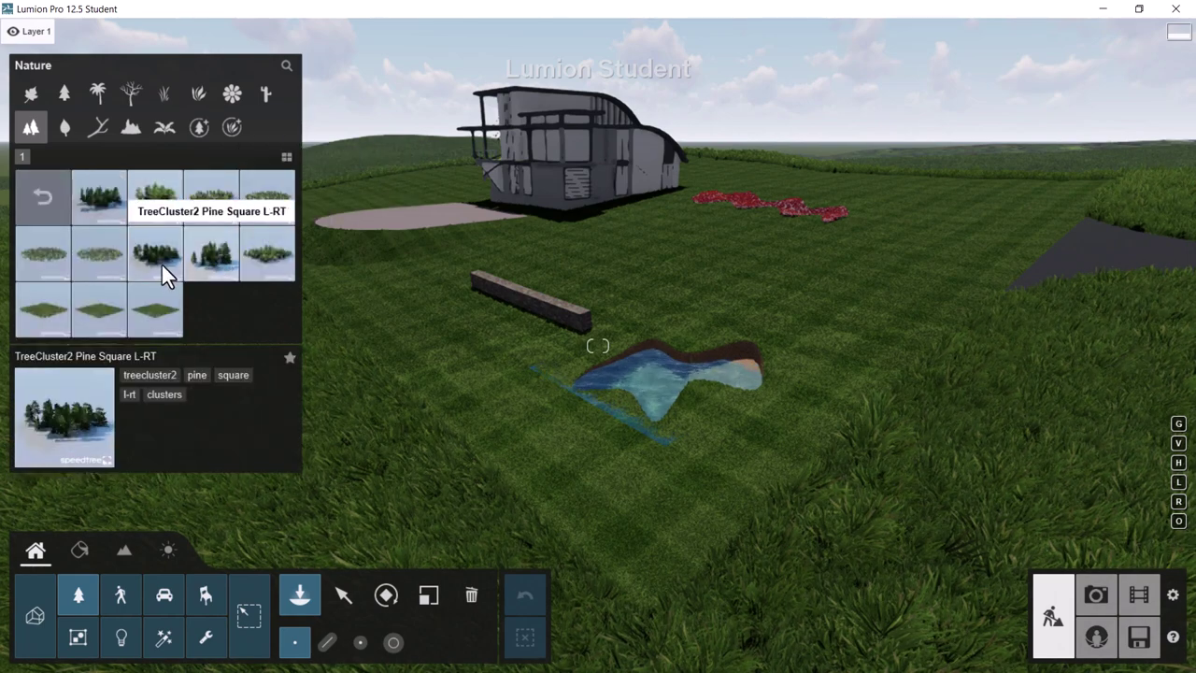
left_click(167, 255)
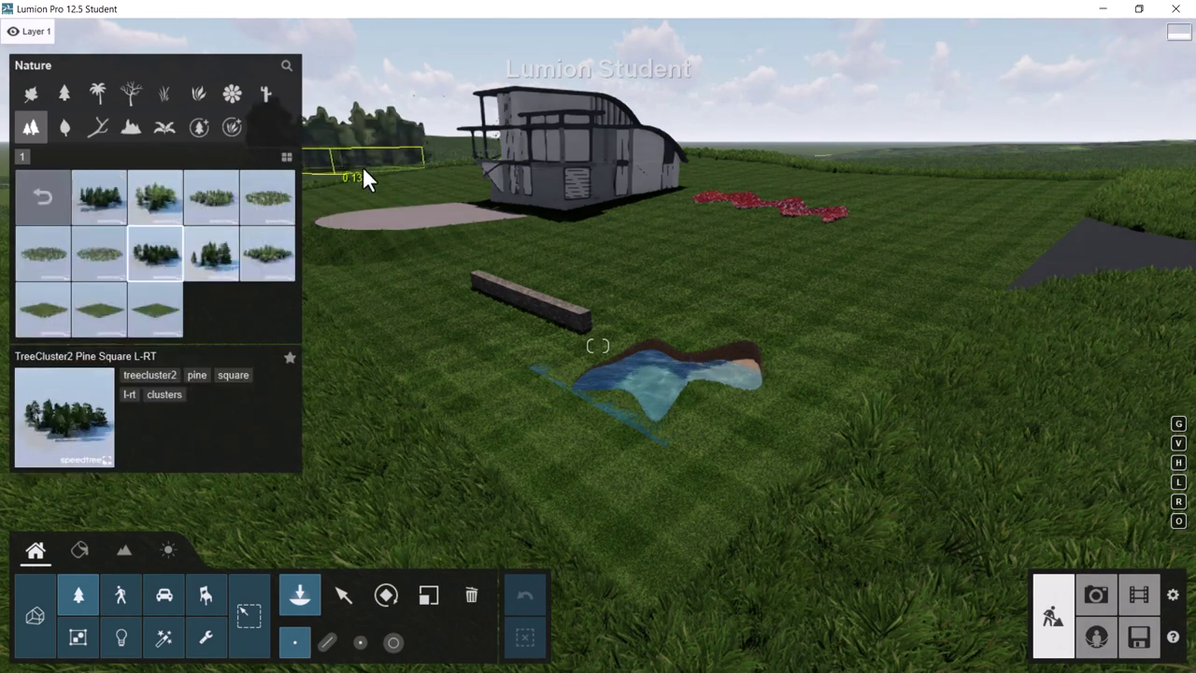
- Place pine clusters behind the house, in the background and in the forest right of the house
left_click(427, 174)
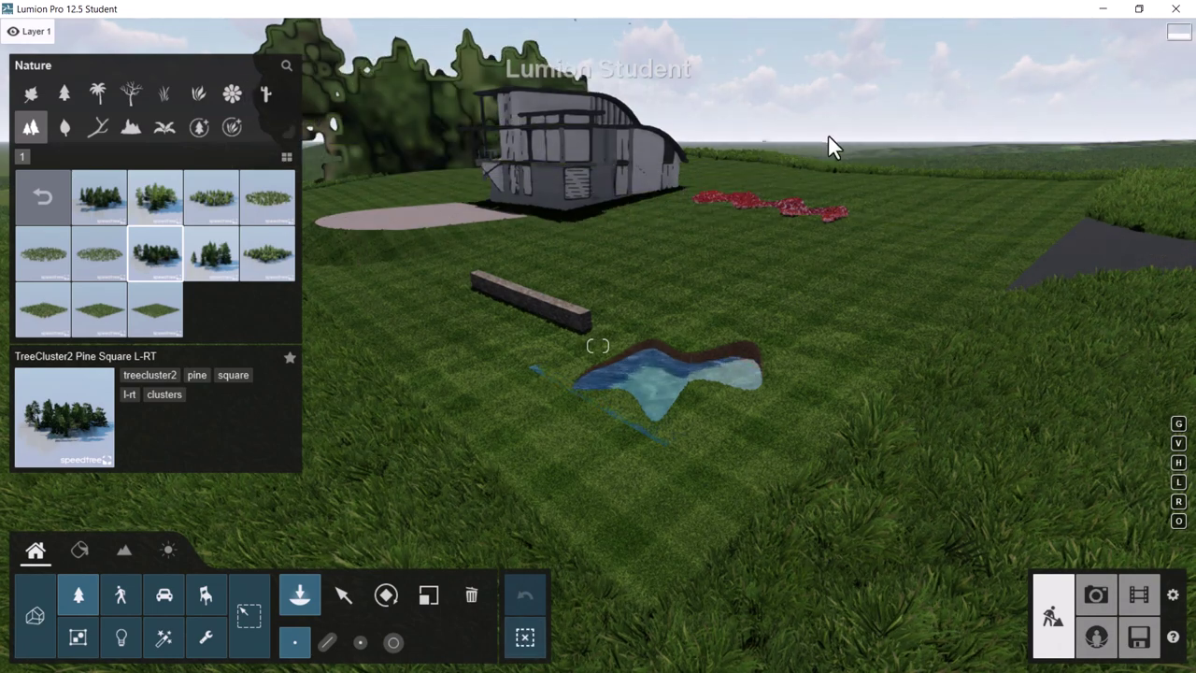
left_click(813, 178)
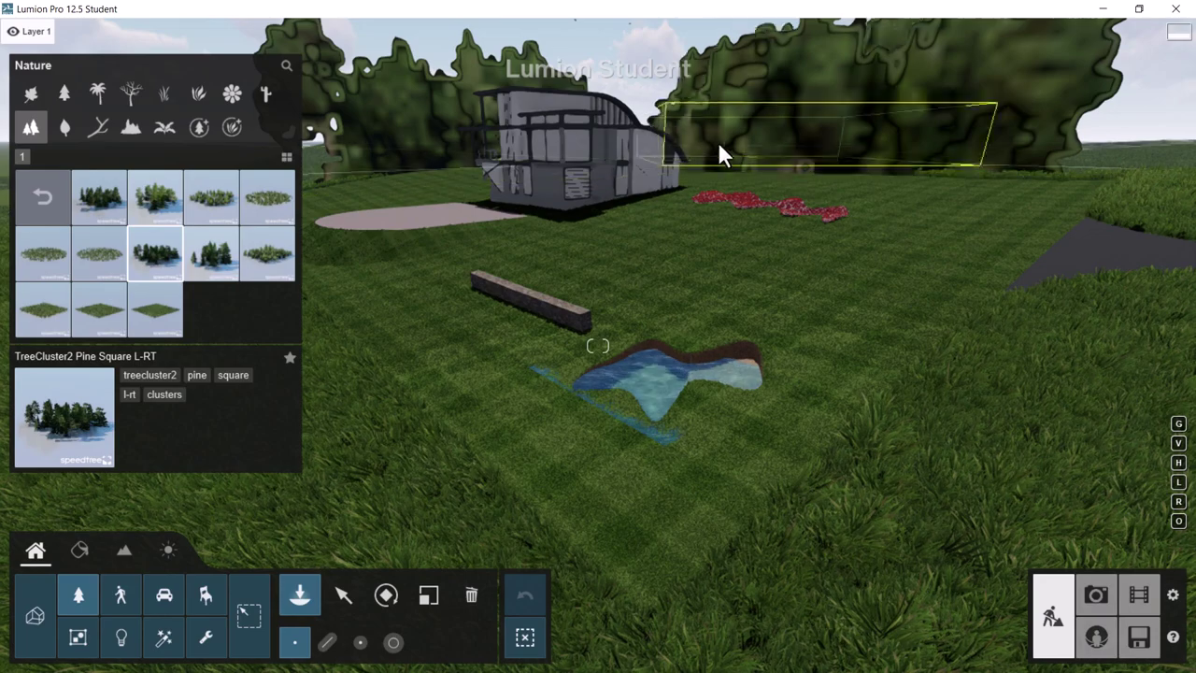
right_click_drag(716, 148, 669, 142)
key("q")
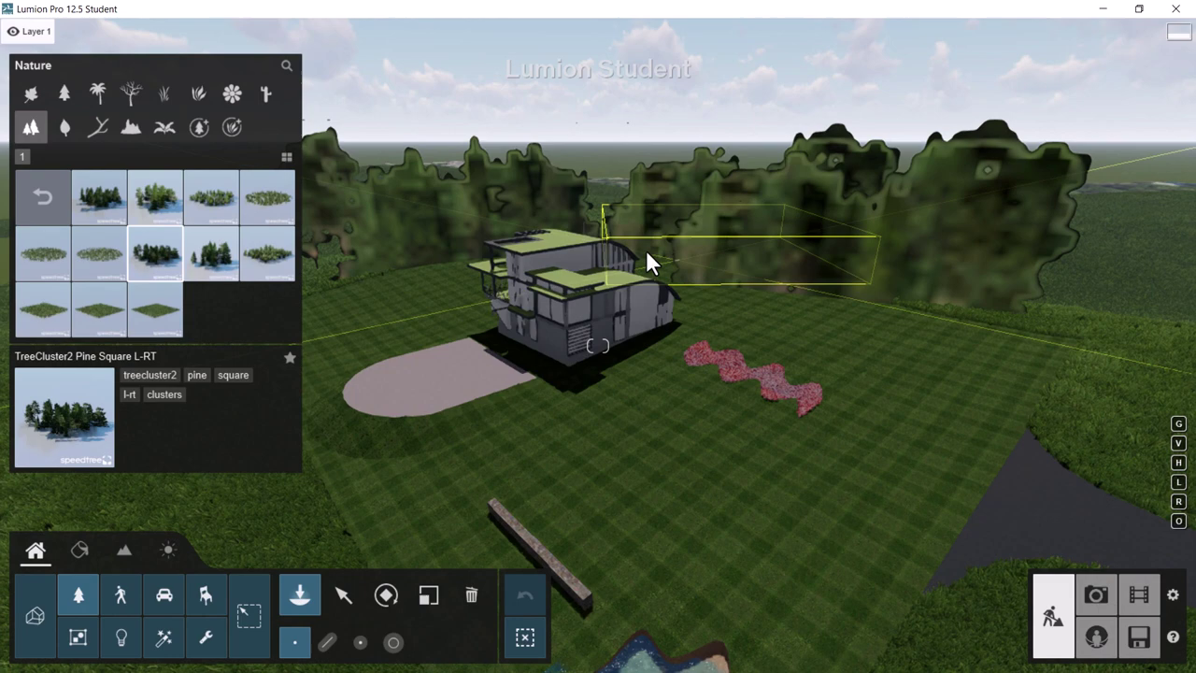
left_click(643, 234)
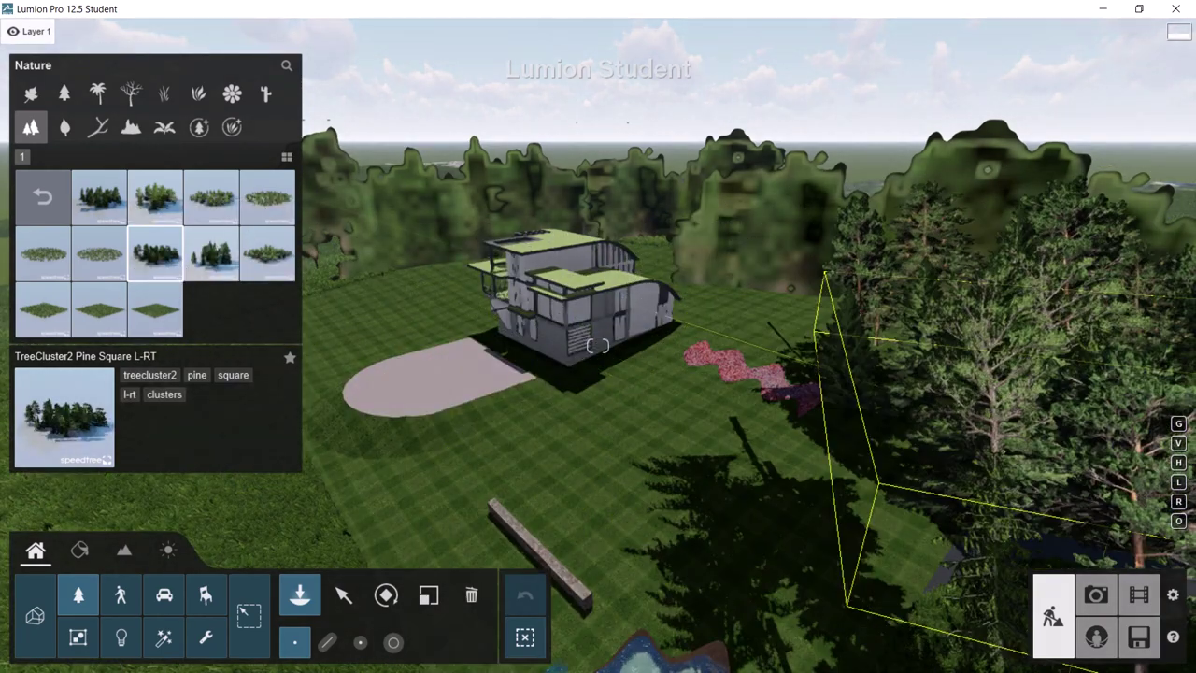
left_click(31, 93)
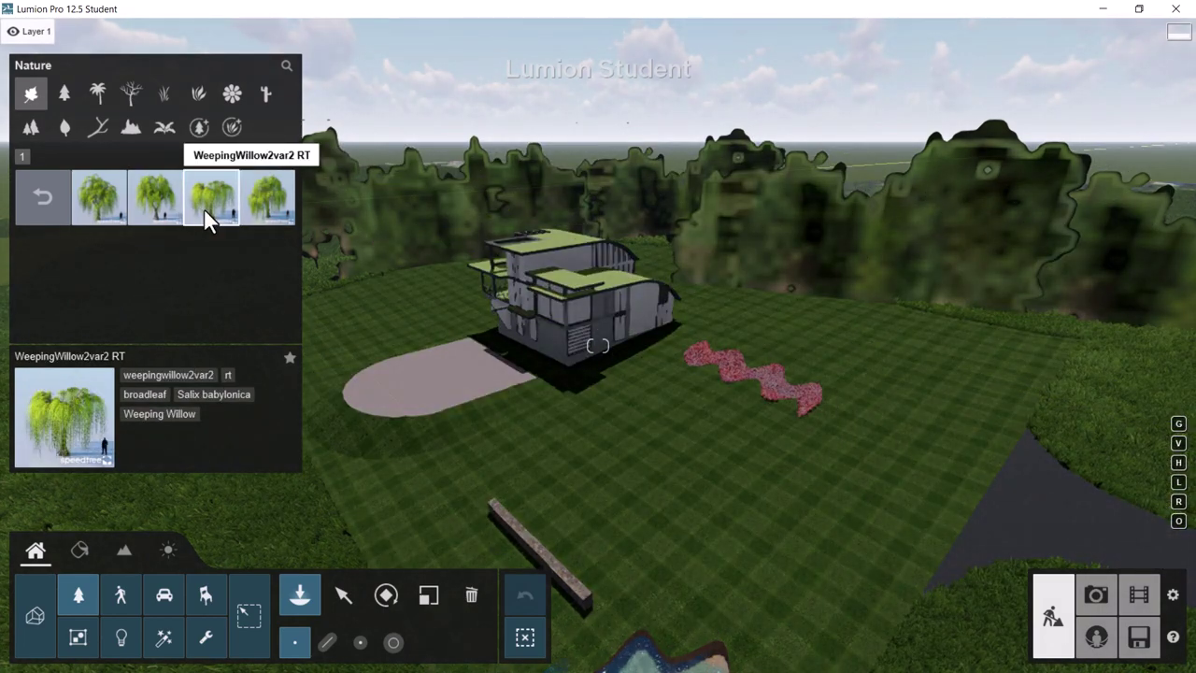
- Place a WeepingWillow2var2 tree on the lawn behind the wall, then pick Dandelion 005
left_click(207, 217)
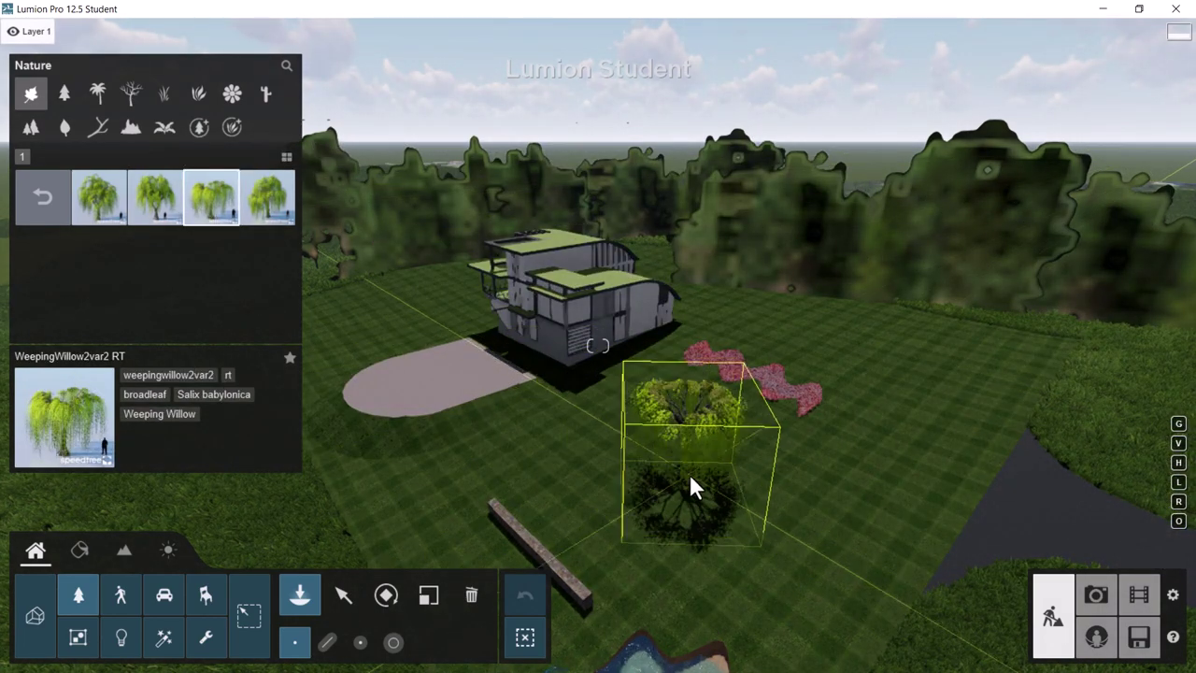
left_click(708, 487)
right_click_drag(710, 530, 841, 448)
key("w")
key("s")
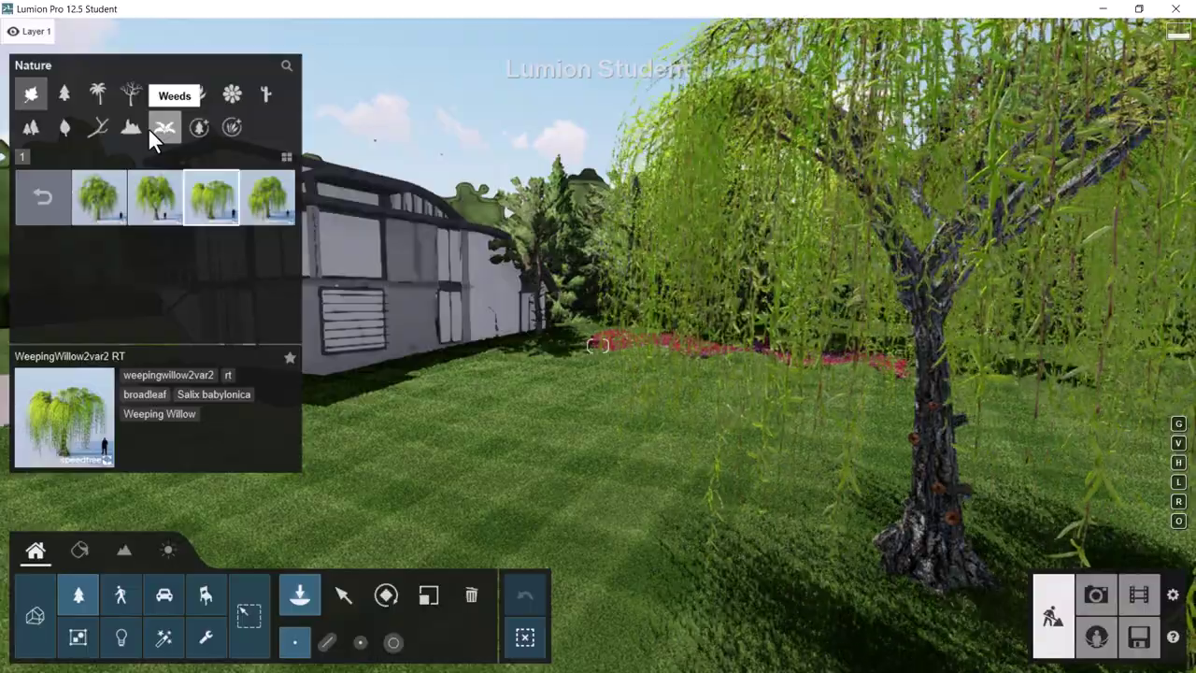
left_click(154, 129)
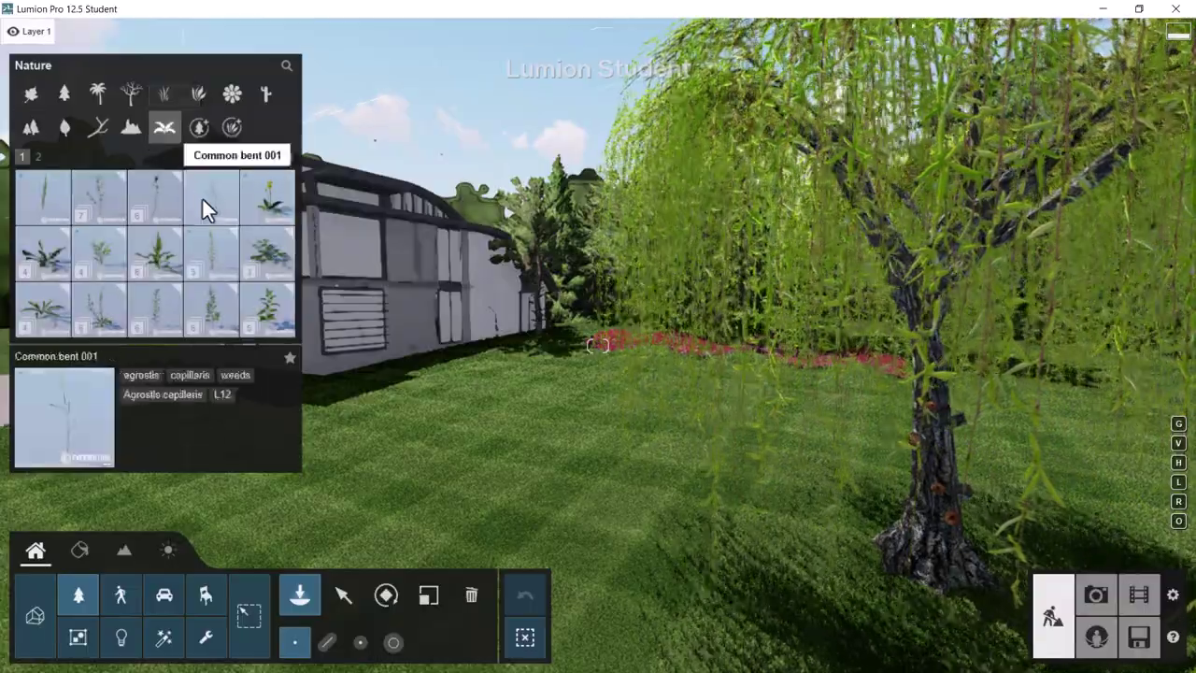
left_click(271, 201)
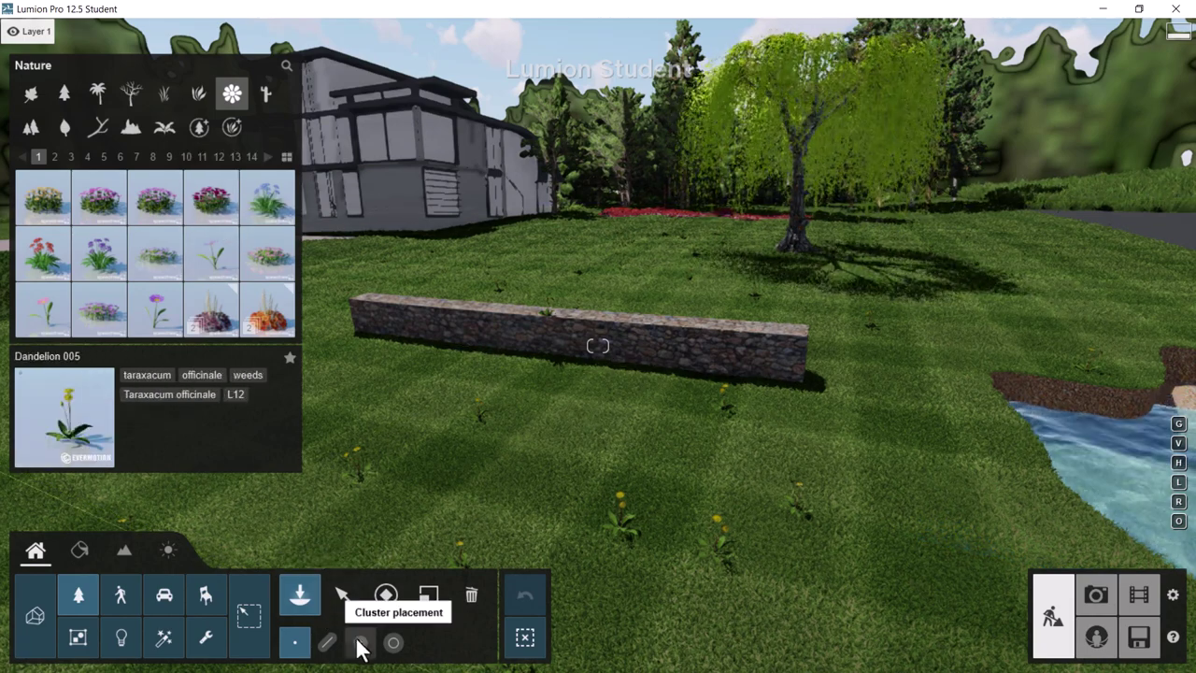
- Build a mass-placement set of African Daisy Red, African Lily Purple and Alumroot Orange 02
left_click(327, 642)
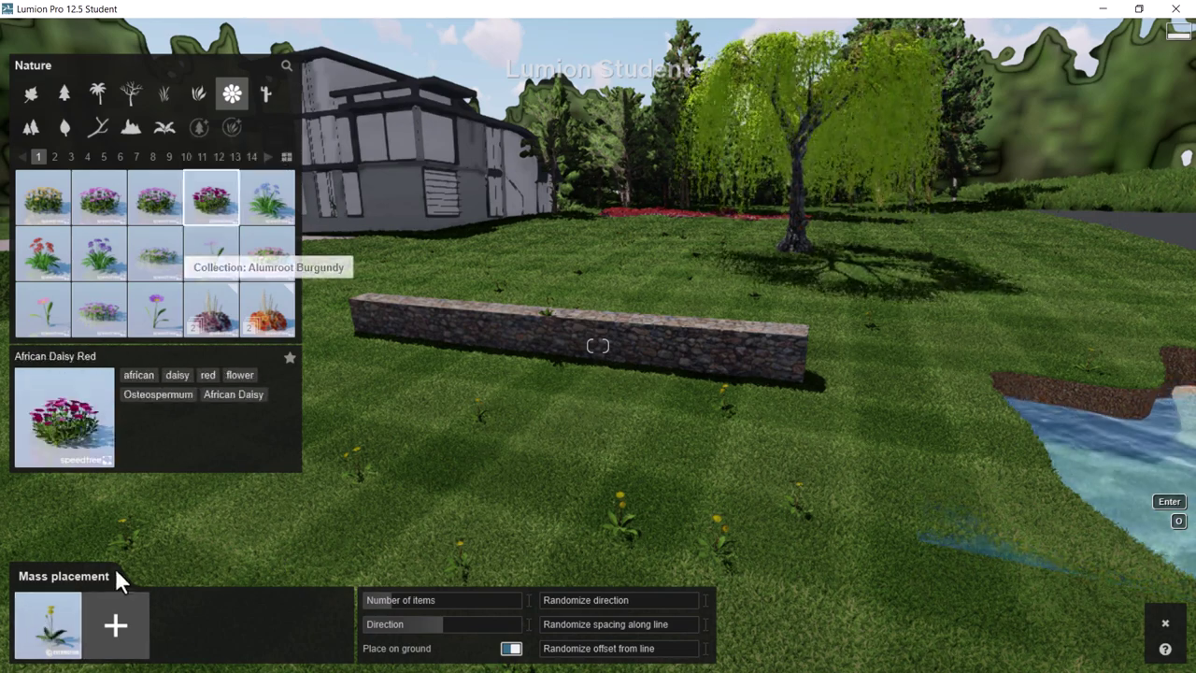
left_click(129, 639)
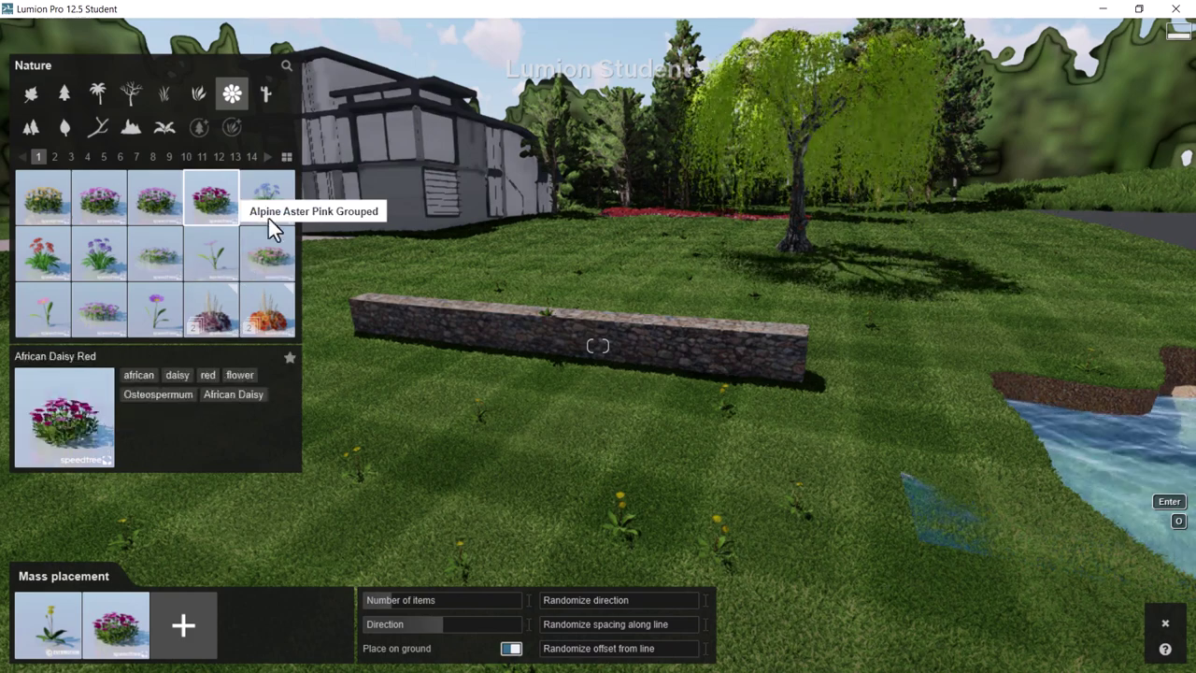
left_click(93, 254)
left_click(183, 624)
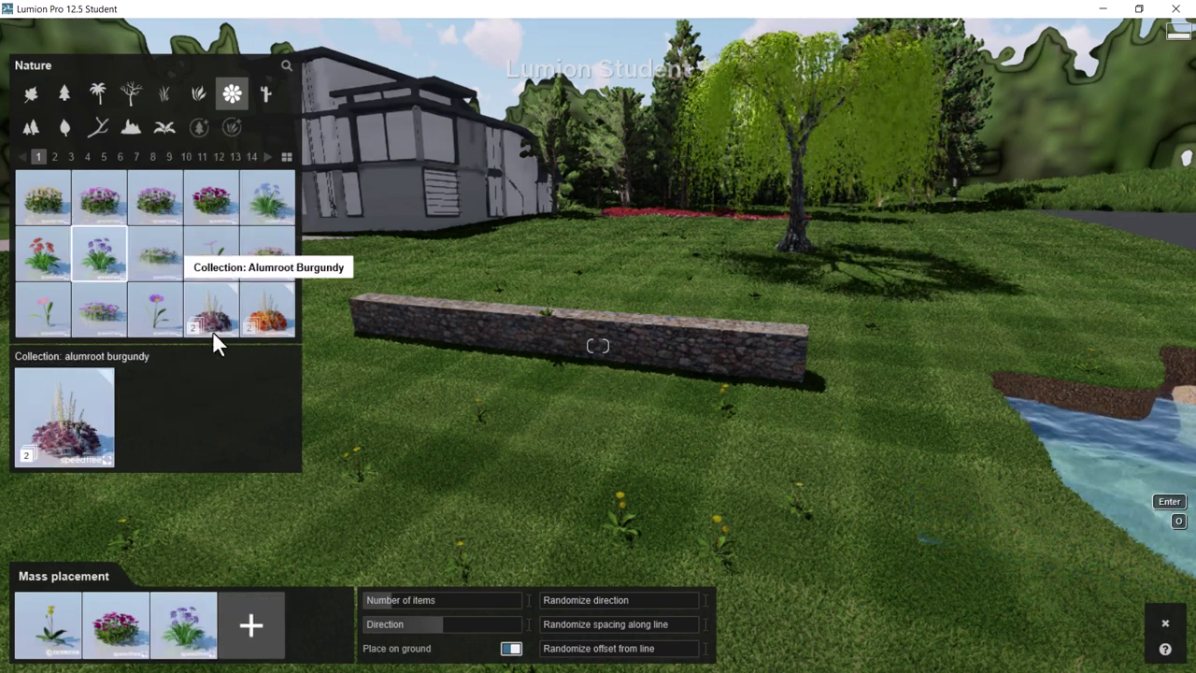
left_click(258, 321)
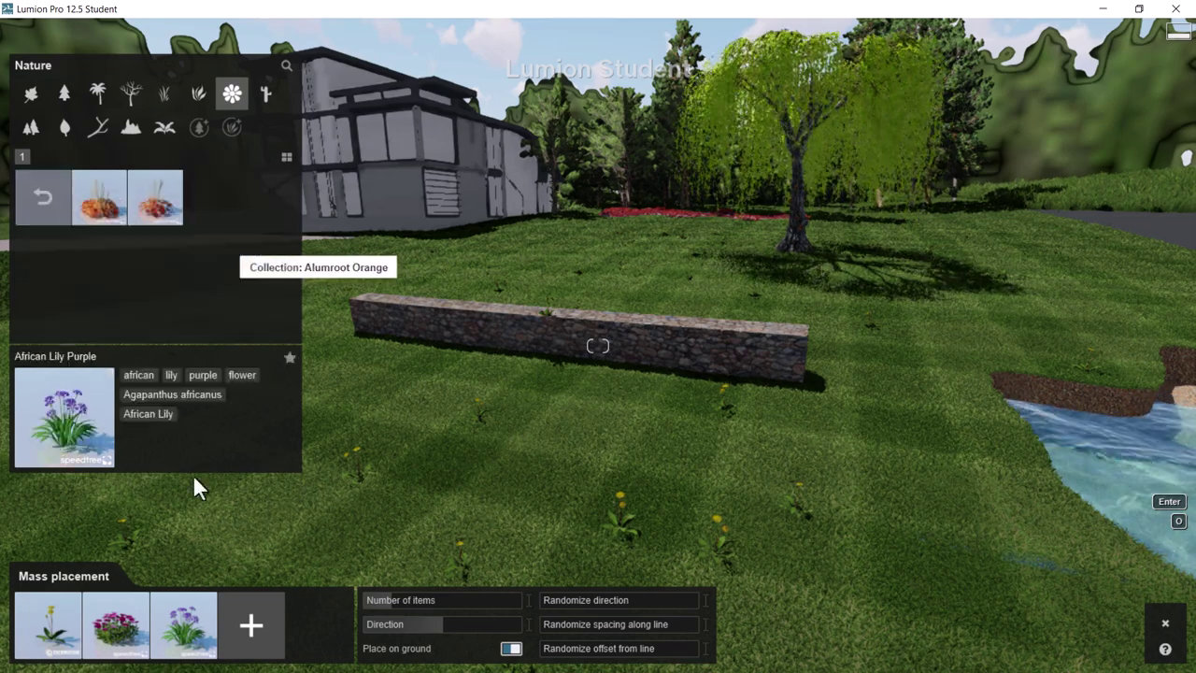
left_click(250, 624)
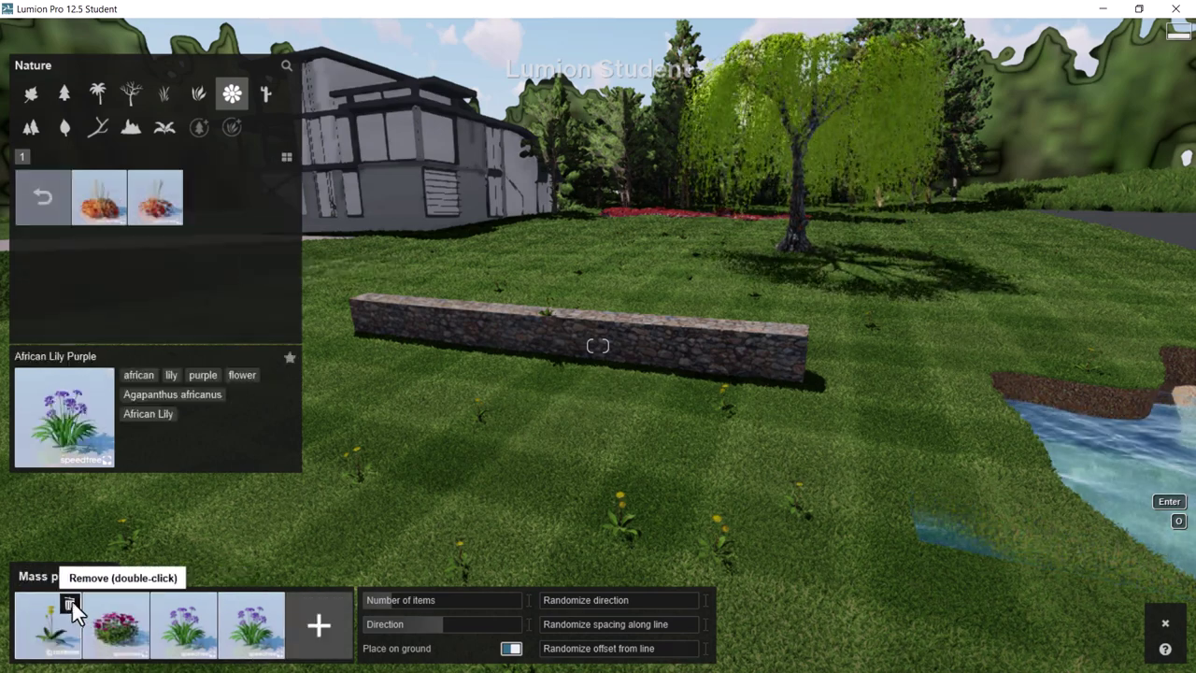
double_click(70, 605)
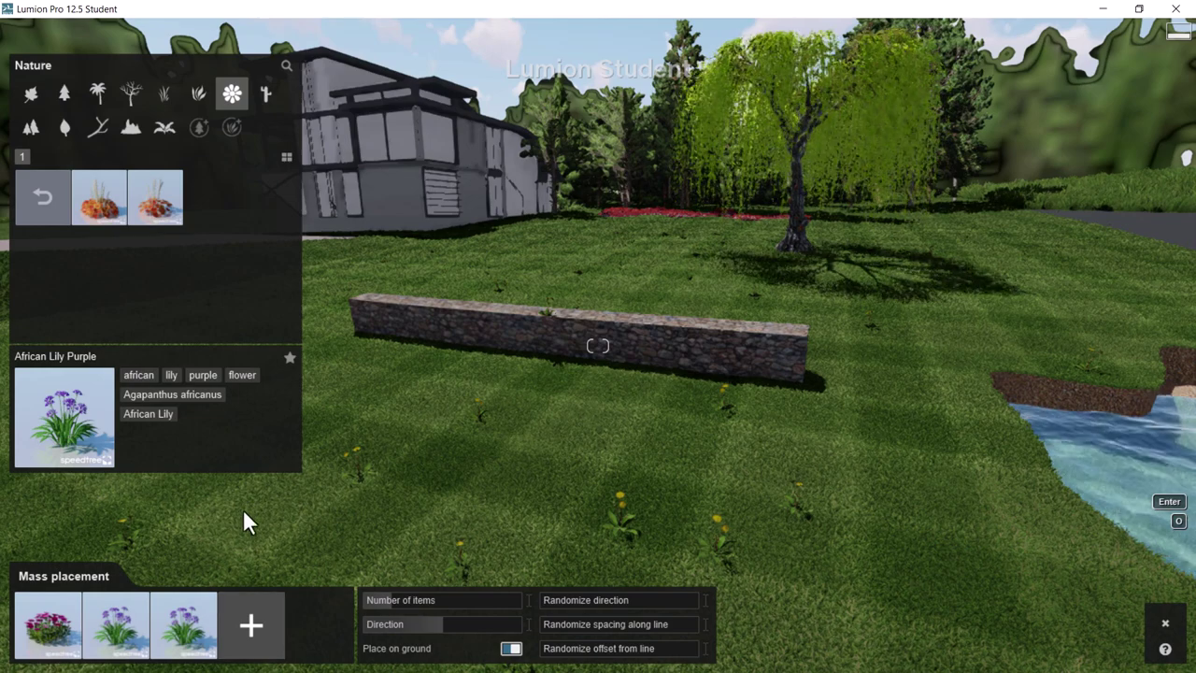
left_click(159, 192)
left_click(260, 631)
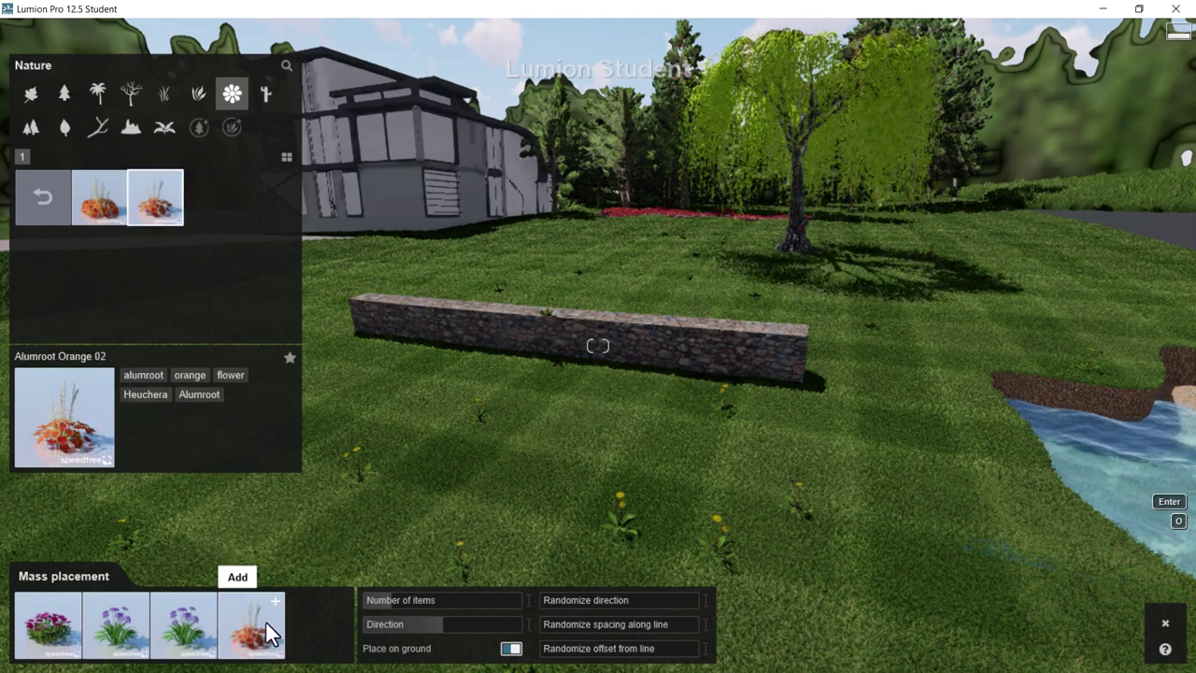
- Plant 7 flowers along the stone wall's front with randomized spacing and offset
left_click(629, 370)
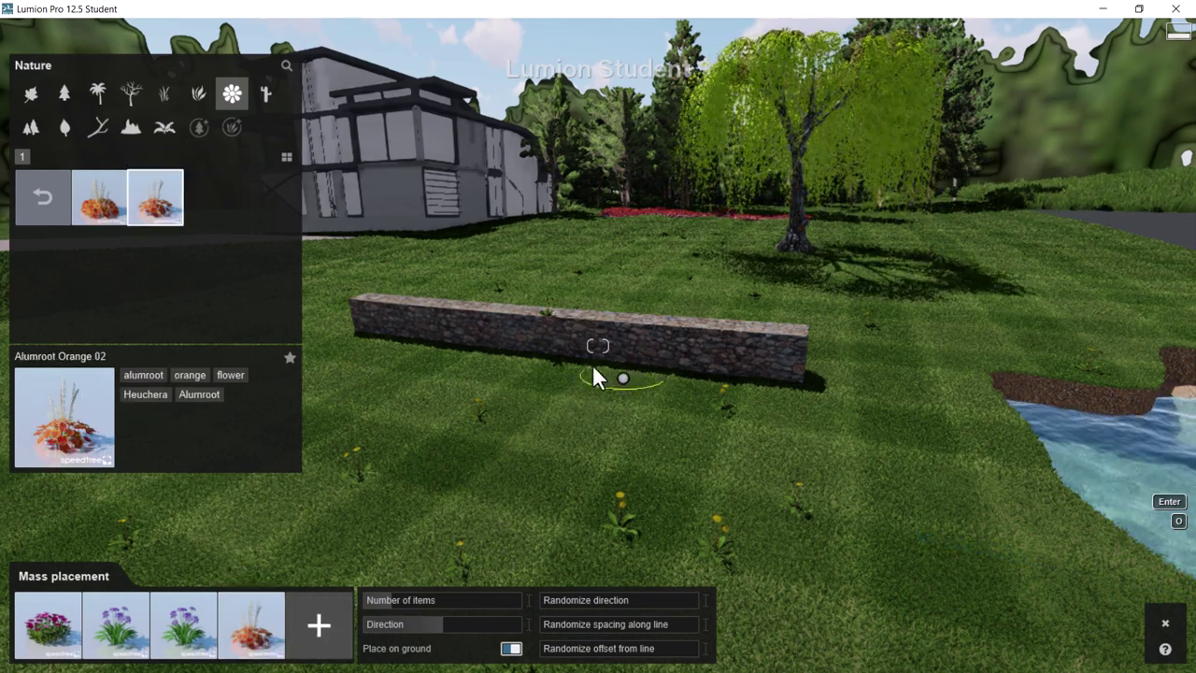
left_click(365, 353)
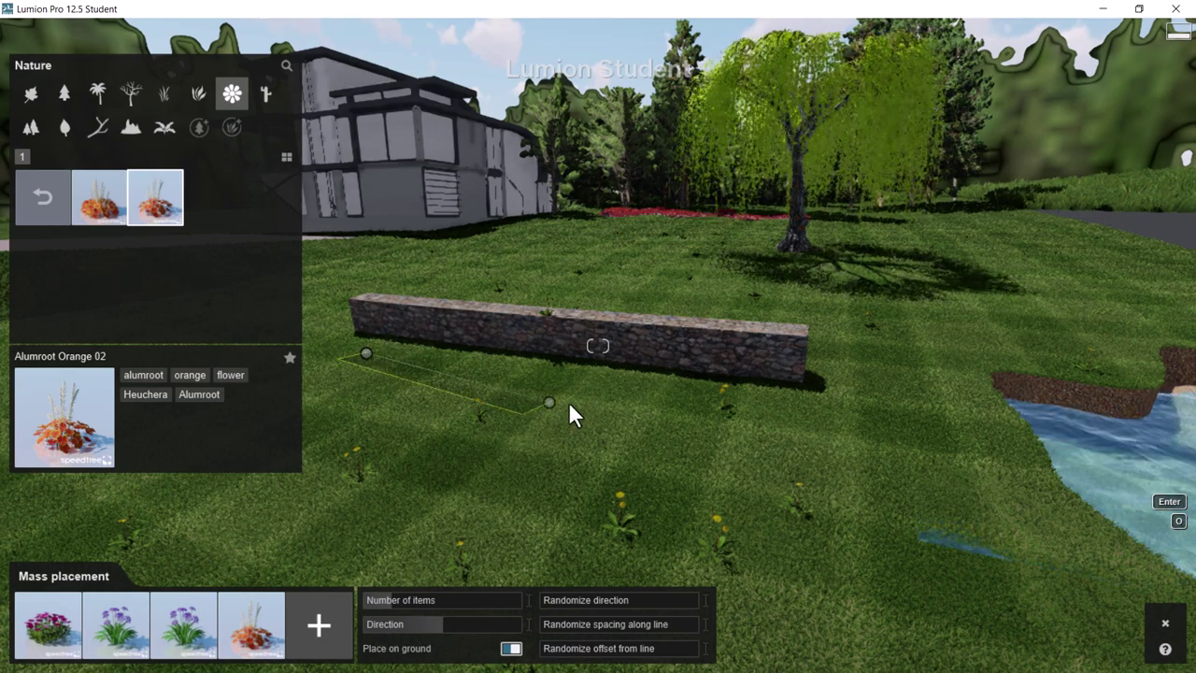
left_click(787, 401)
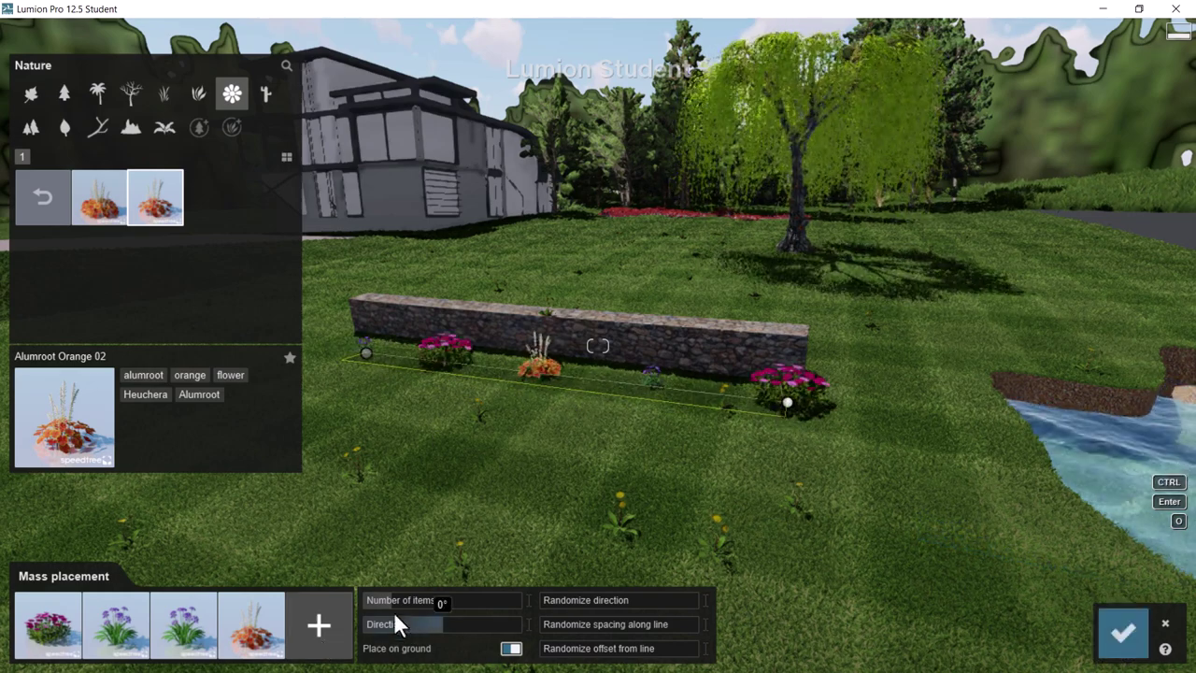
left_click_drag(391, 600, 420, 602)
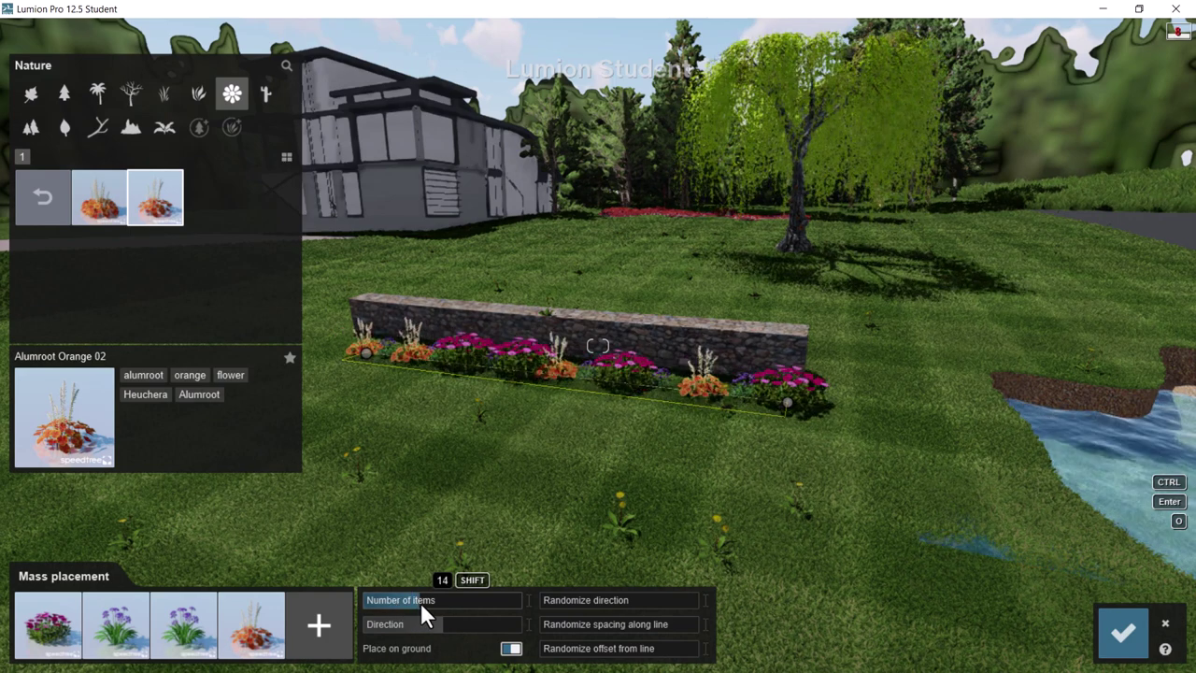
left_click(585, 620)
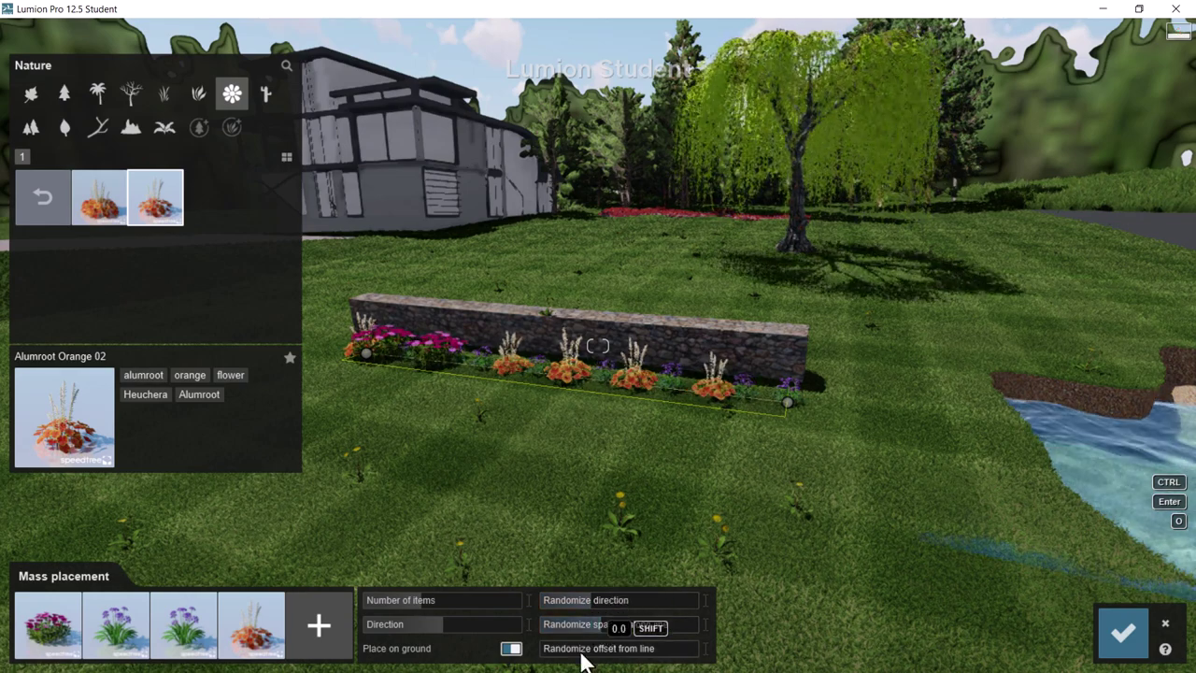
left_click(569, 651)
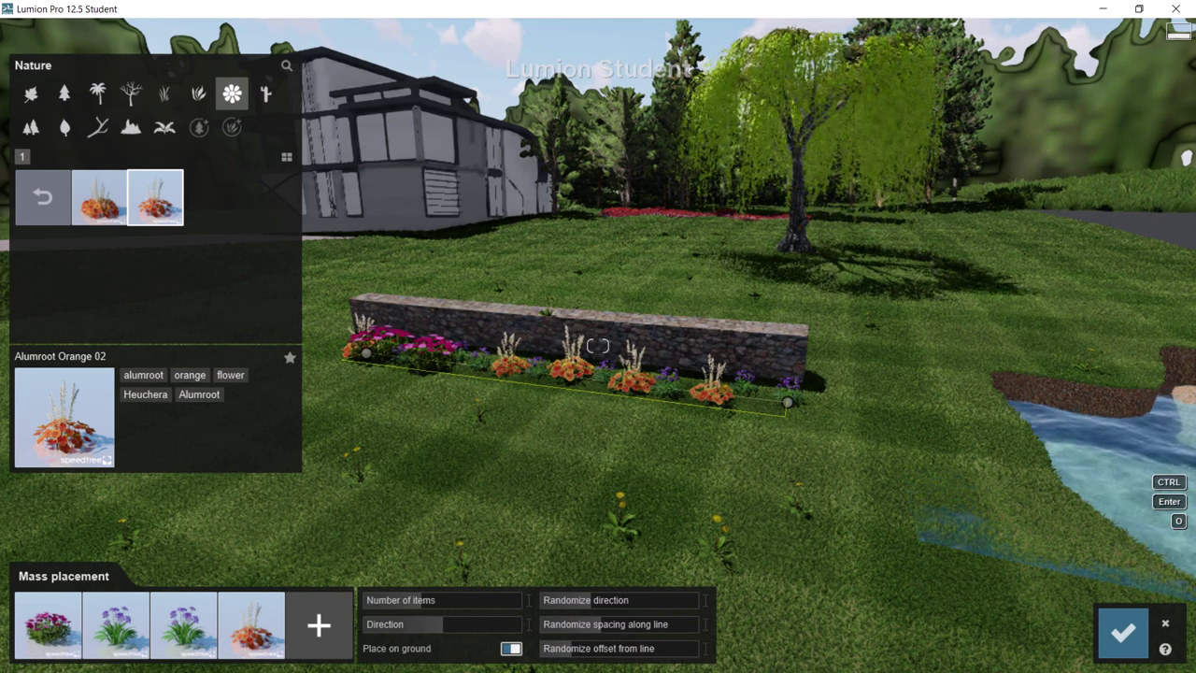
scroll(870, 89, "down", 2)
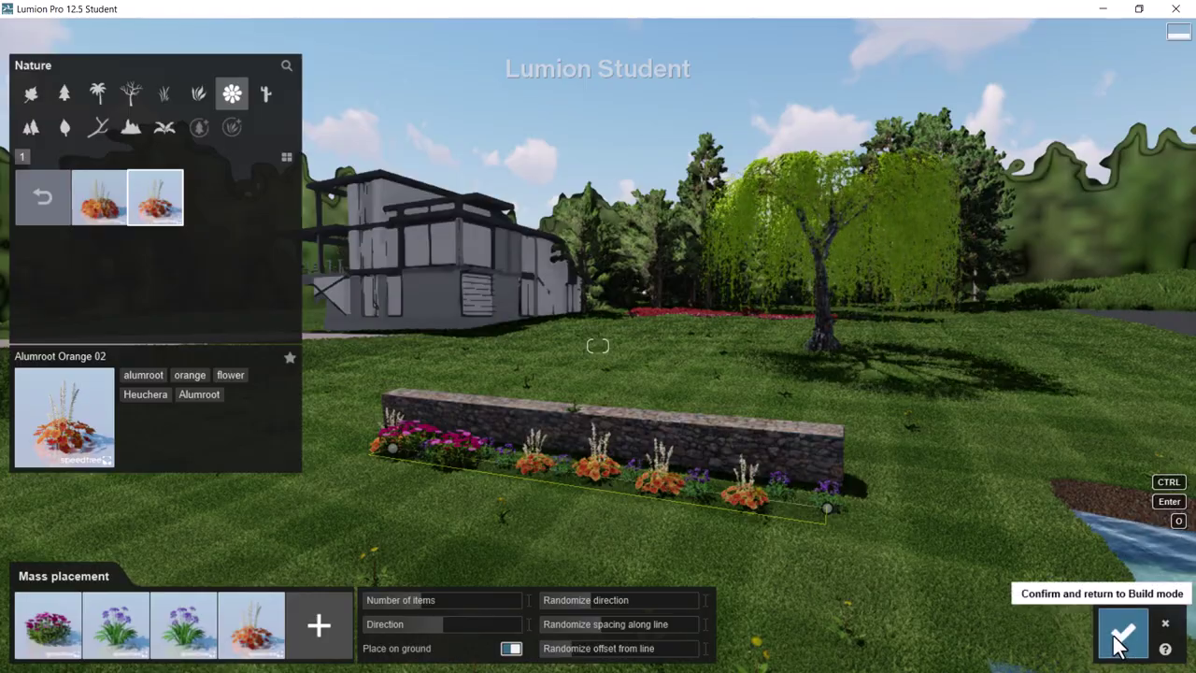
- Place a Stone Grey 007 boulder from the Grey stones collection on the lawn behind the wall
left_click(1121, 635)
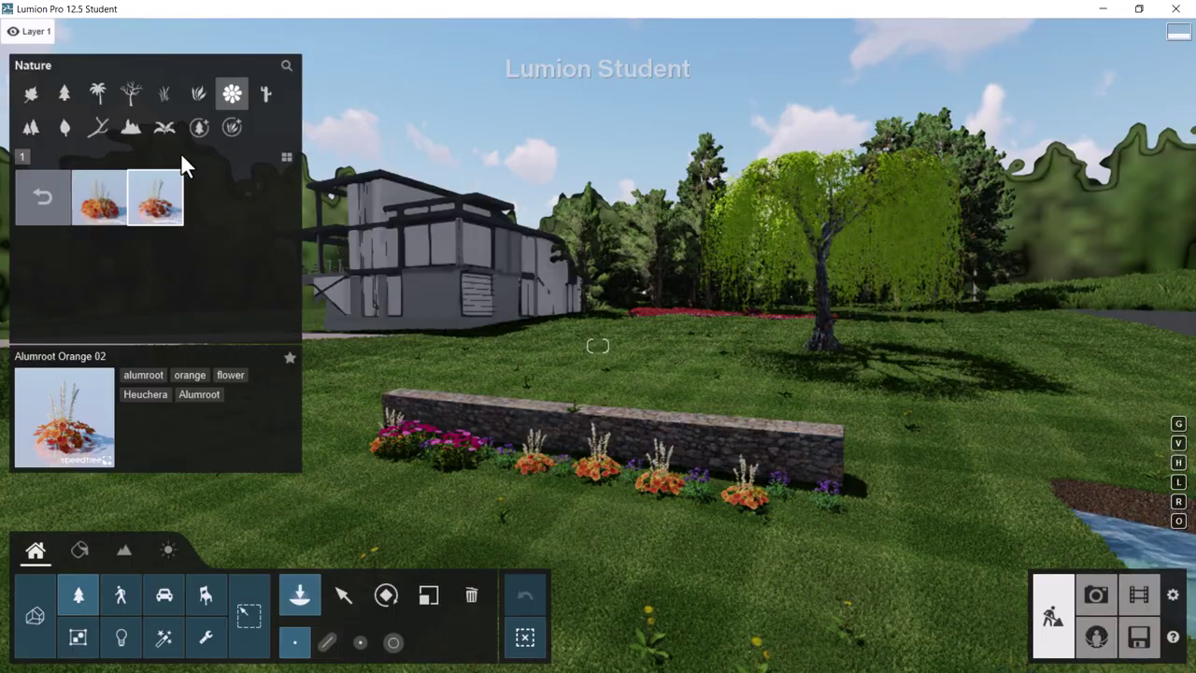
left_click(132, 131)
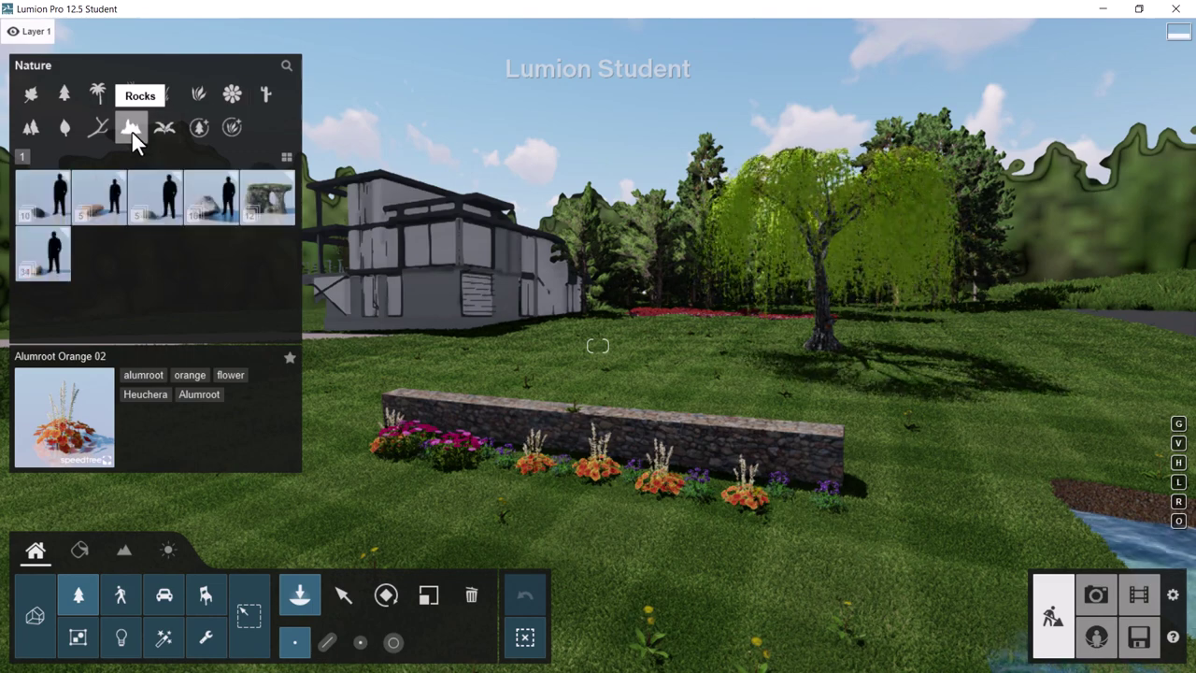
left_click(215, 205)
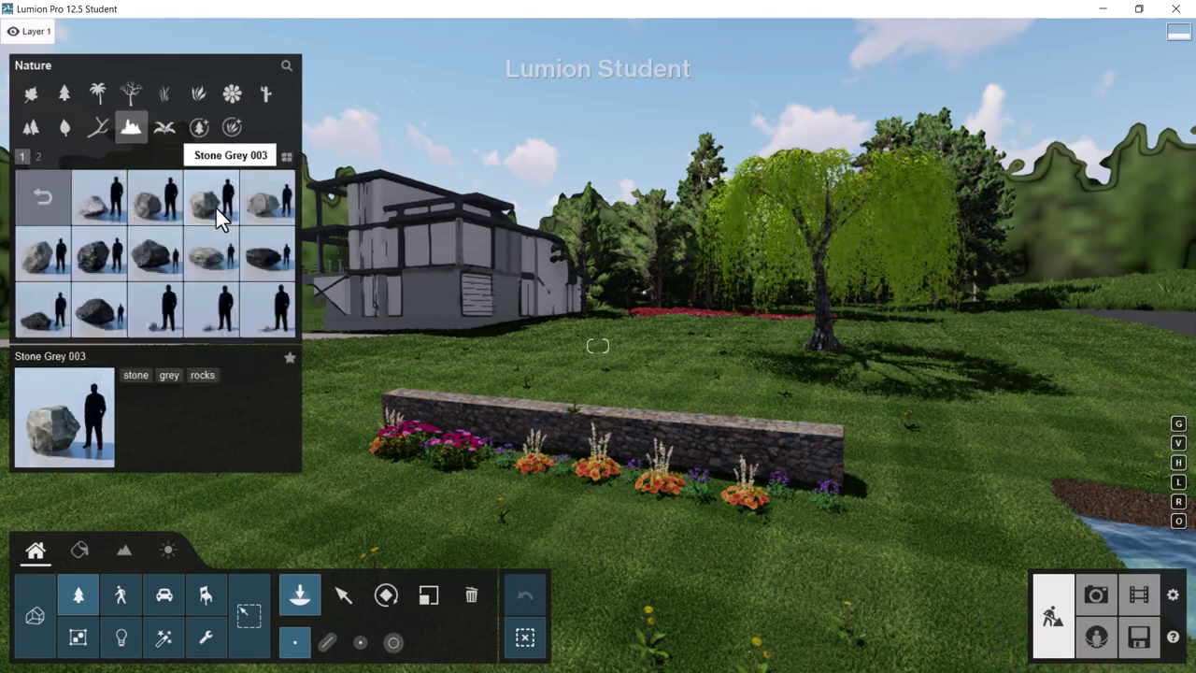
left_click(153, 262)
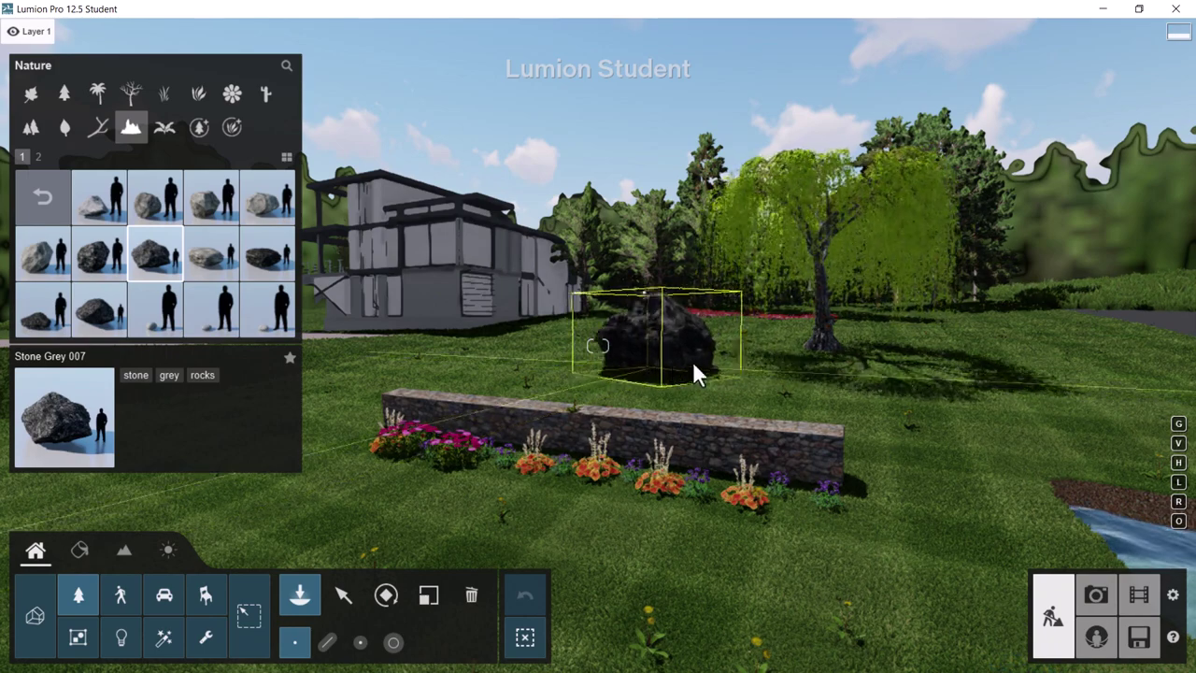
left_click(696, 359)
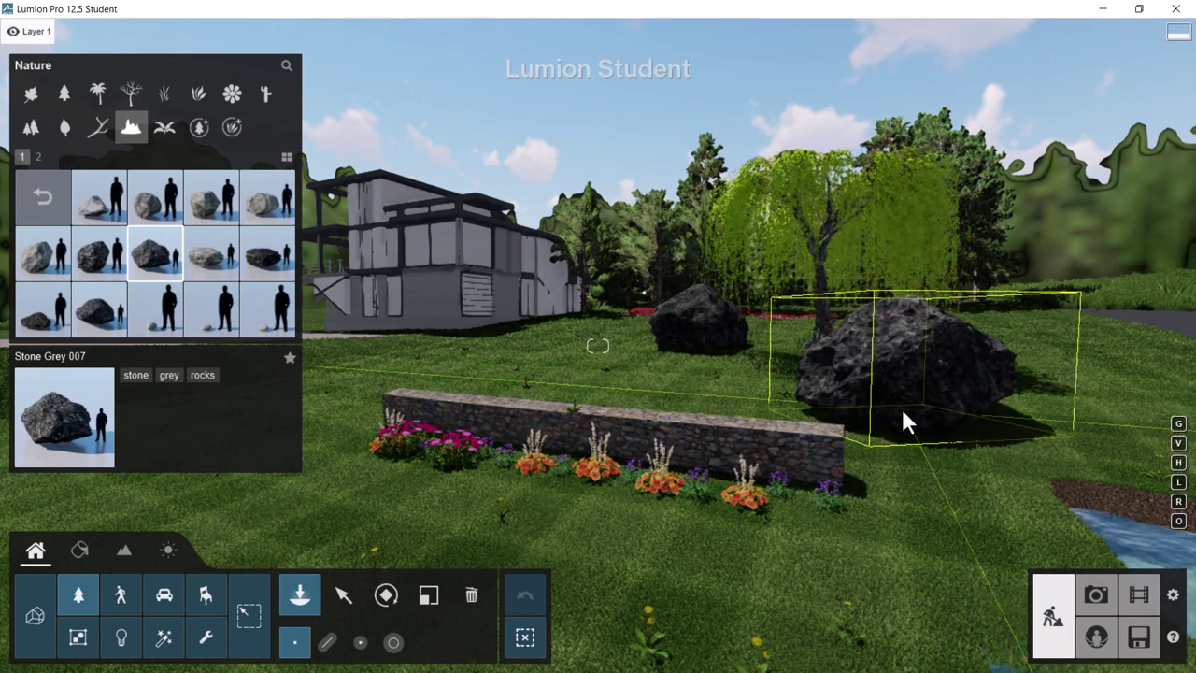
- Place a second Stone Grey 007 boulder on the lawn right of the weeping willow
left_click(903, 422)
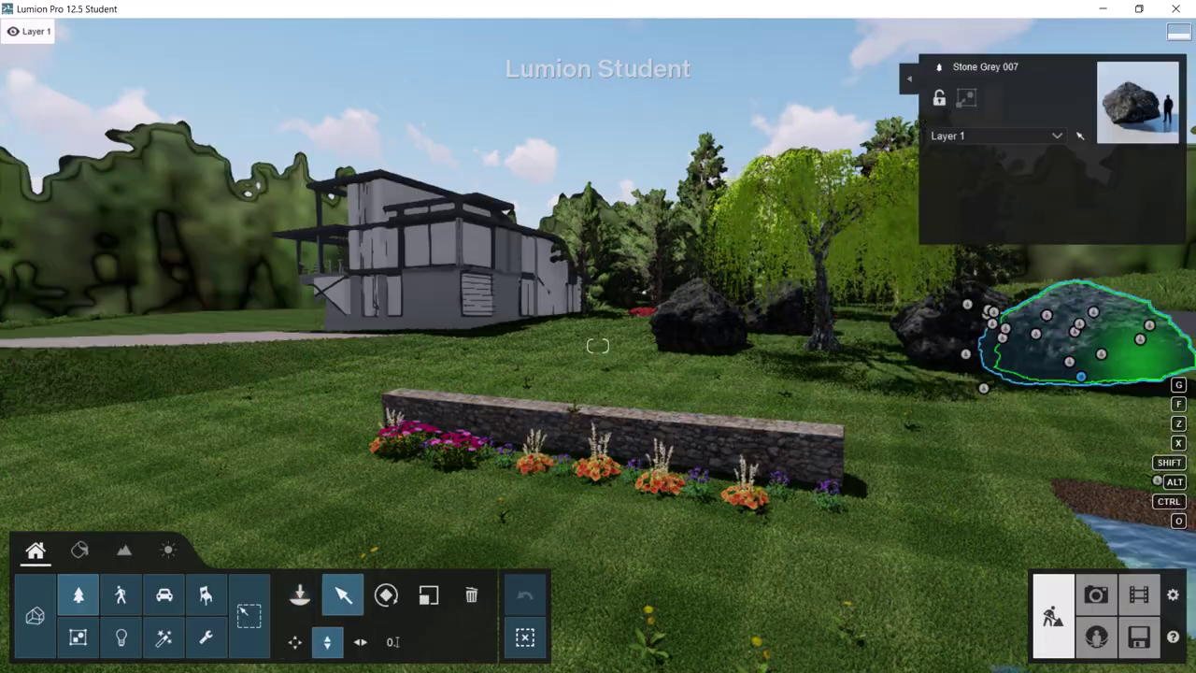
mouse_move(753, 337)
right_mouse_down()
mouse_move(803, 317)
mouse_move(767, 326)
right_mouse_up()
key("w")
key("s")
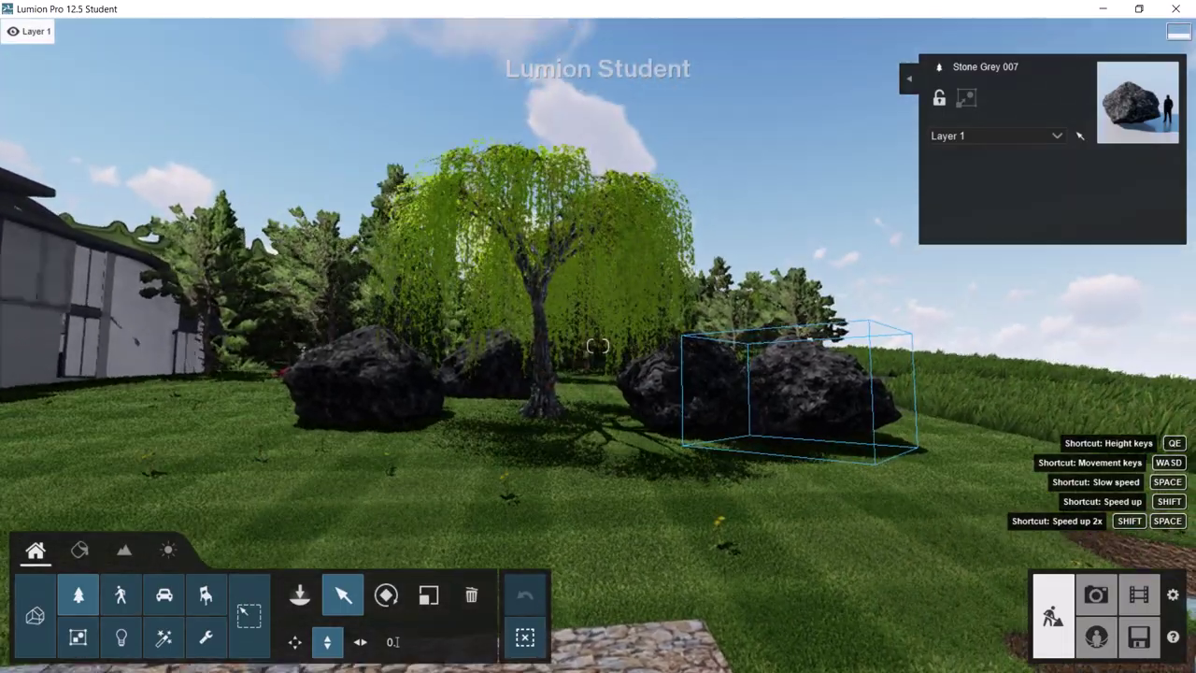
right_click_drag(852, 327, 852, 315)
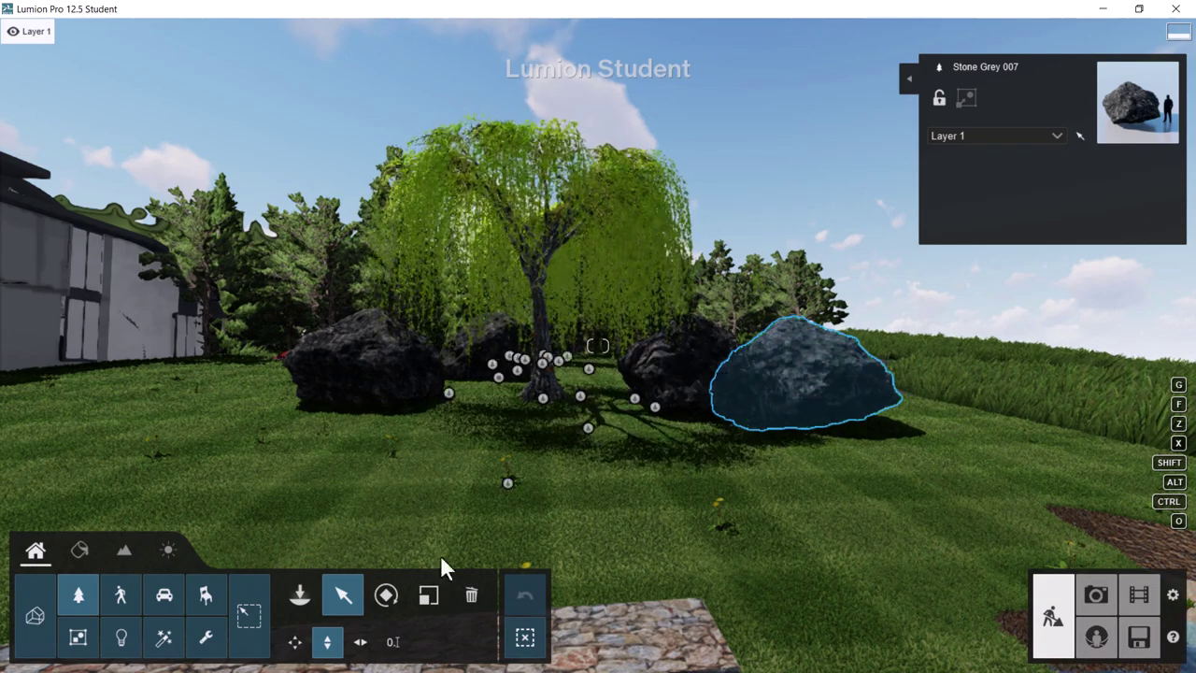
- Select all identical Stone Grey 007 rocks with the Select all identical objects tool
left_click(77, 597)
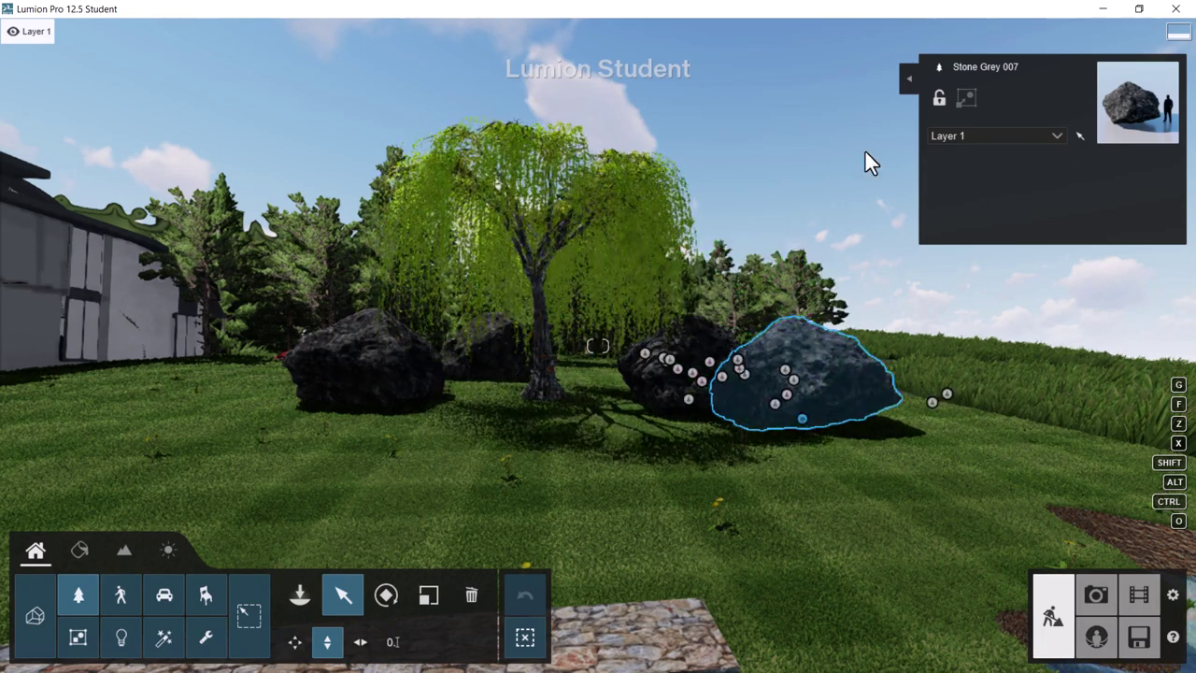
left_click(911, 79)
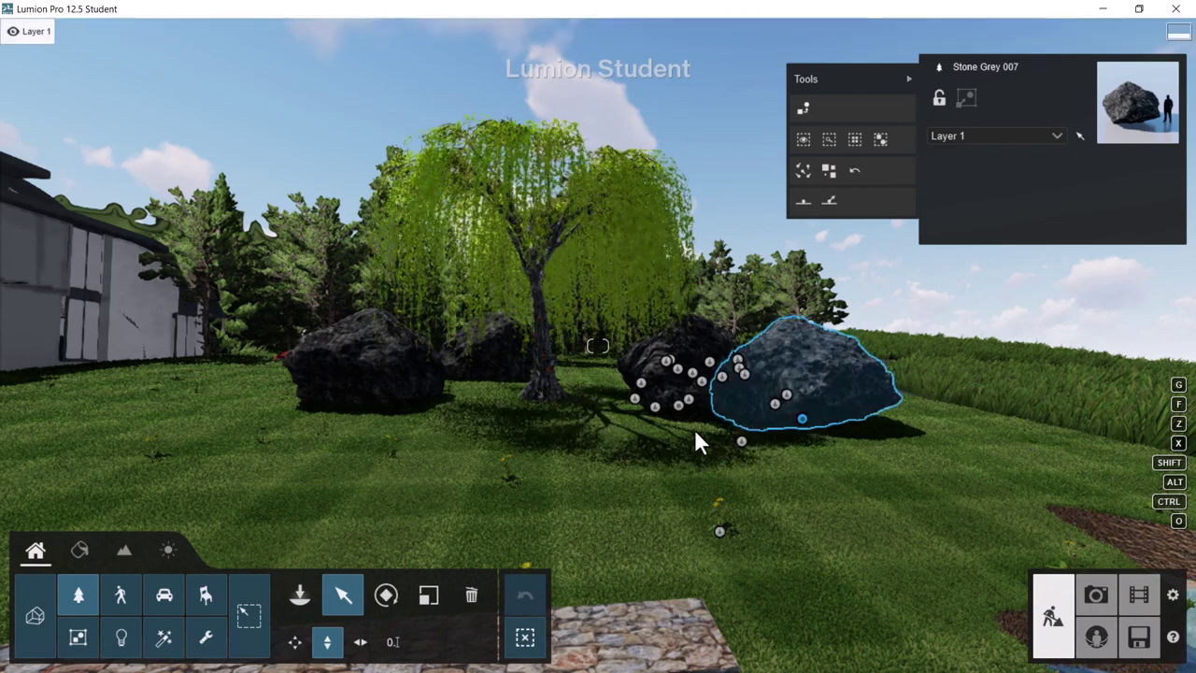
left_click(854, 140)
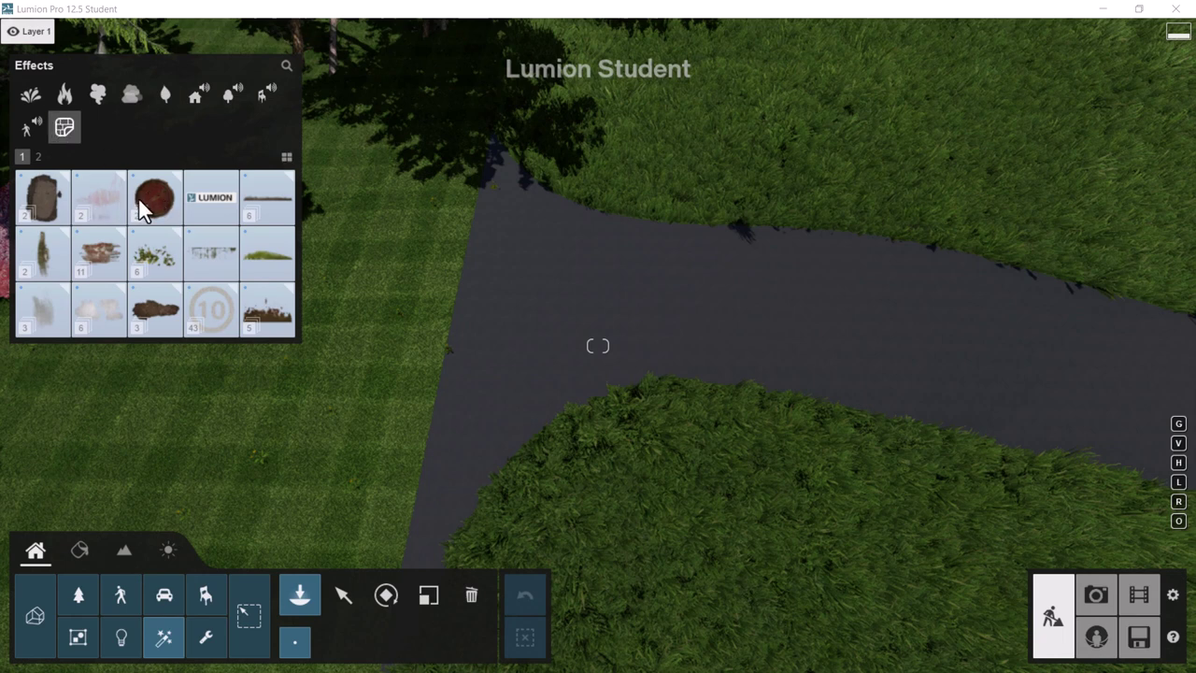
- Show page 2 of the road-markings decal collection, with lane lines and arrows
left_click(220, 318)
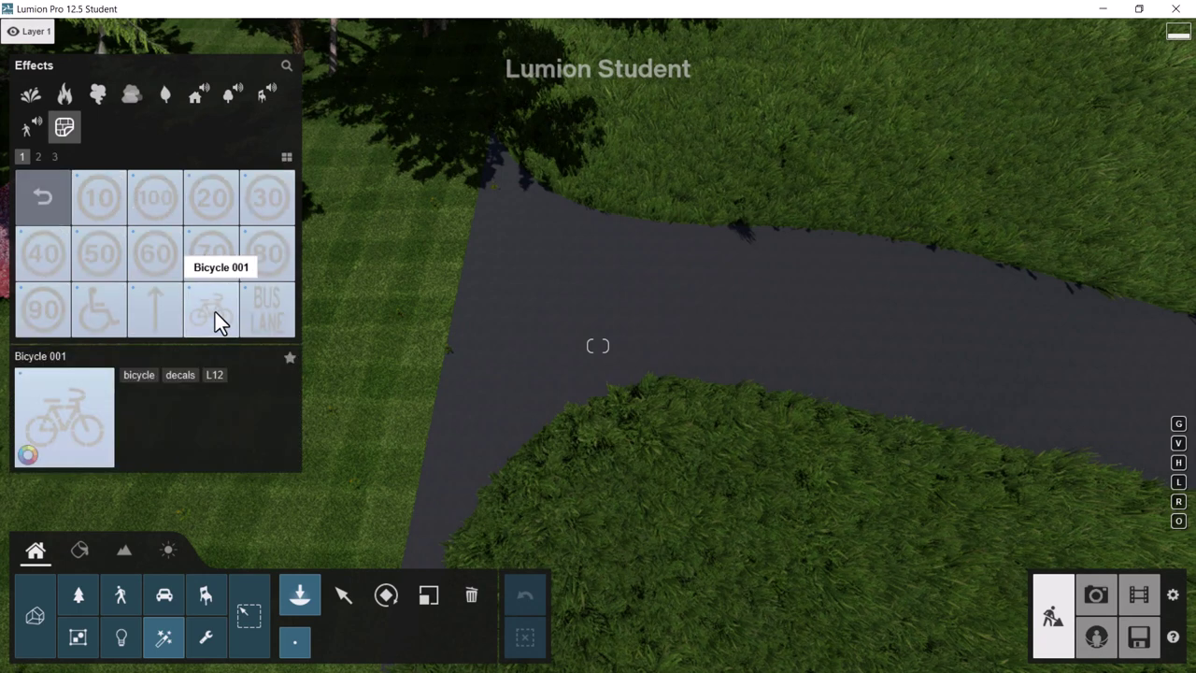
left_click(39, 156)
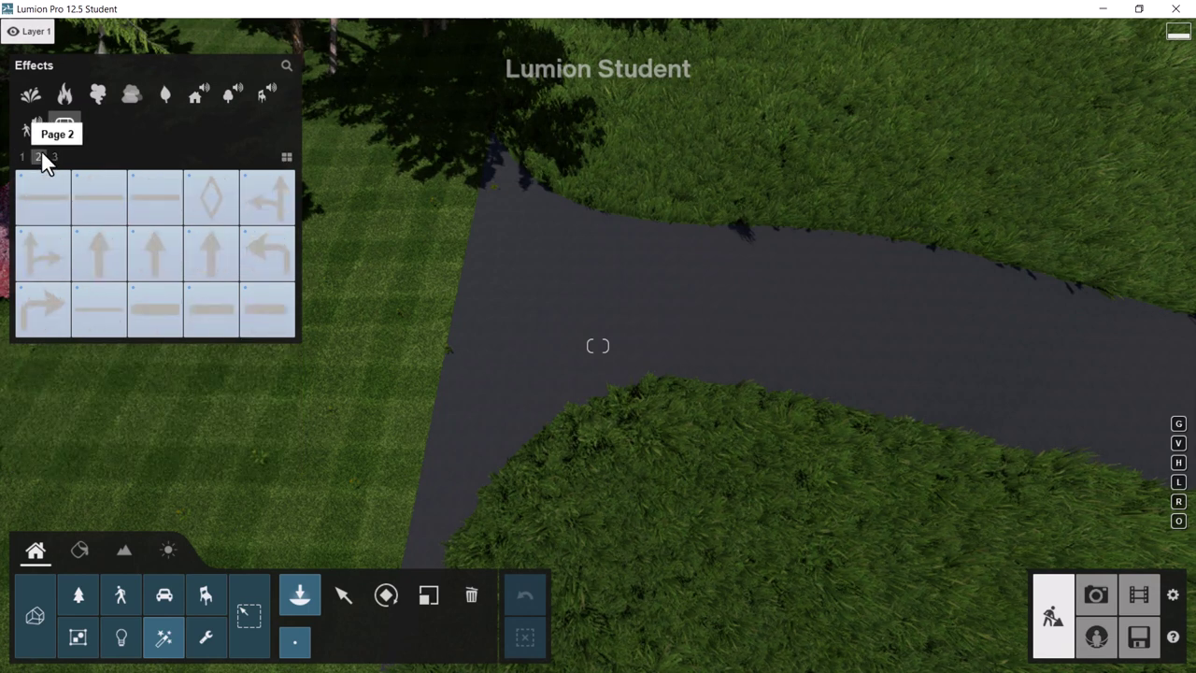
mouse_move(216, 206)
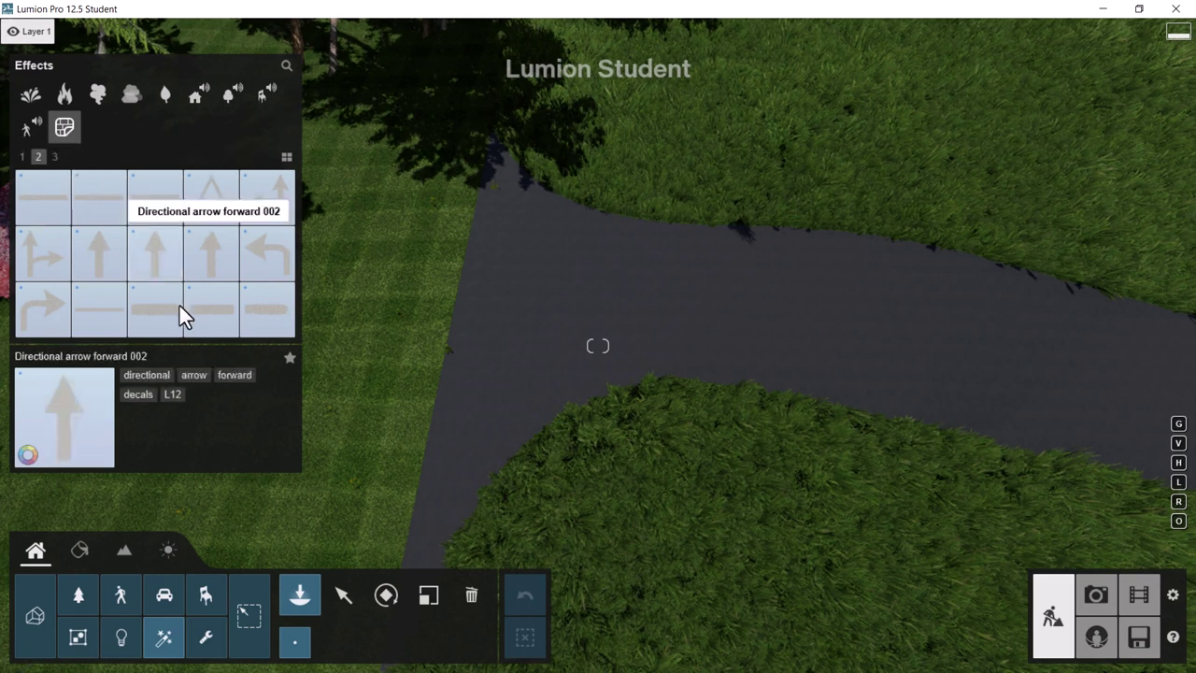
- Place four Line 001 road-marking decals in a row along the road
left_click(108, 309)
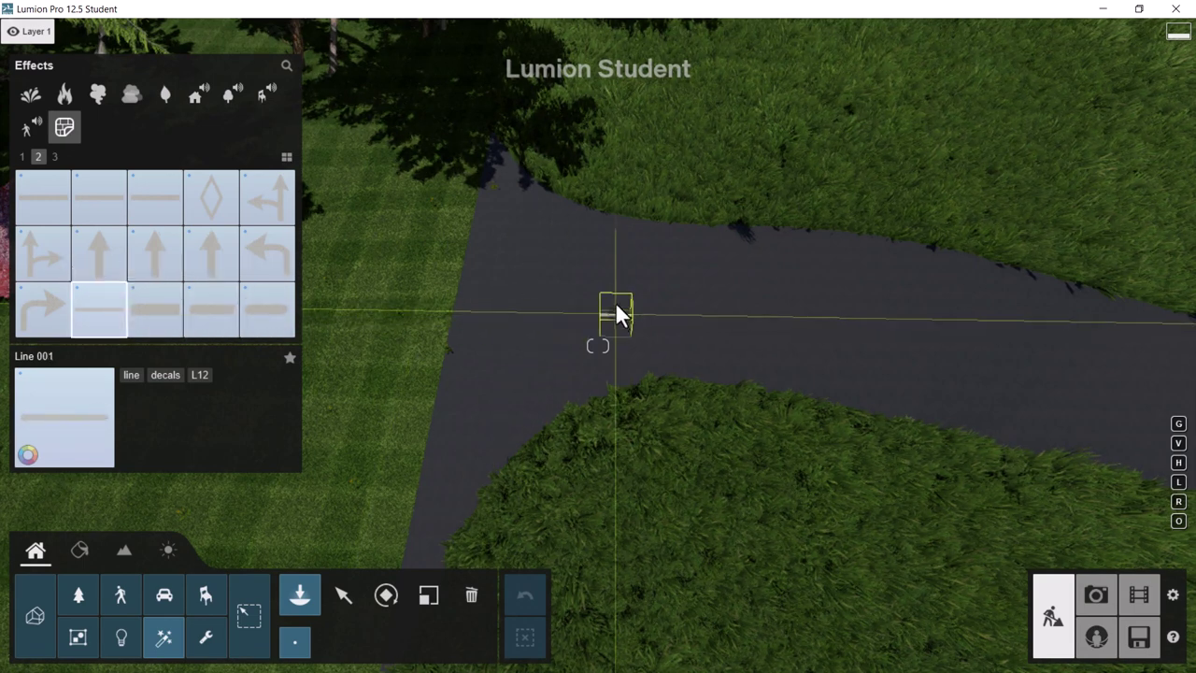
left_click(595, 303)
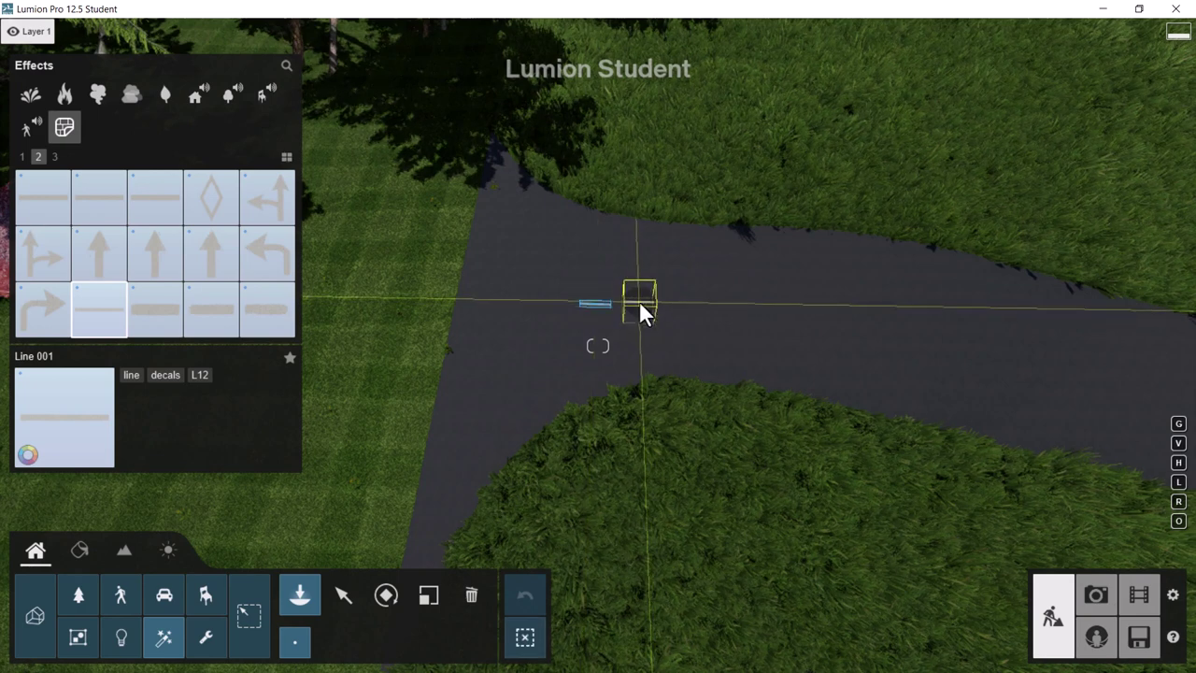
left_click(637, 306)
left_click(682, 307)
left_click(725, 309)
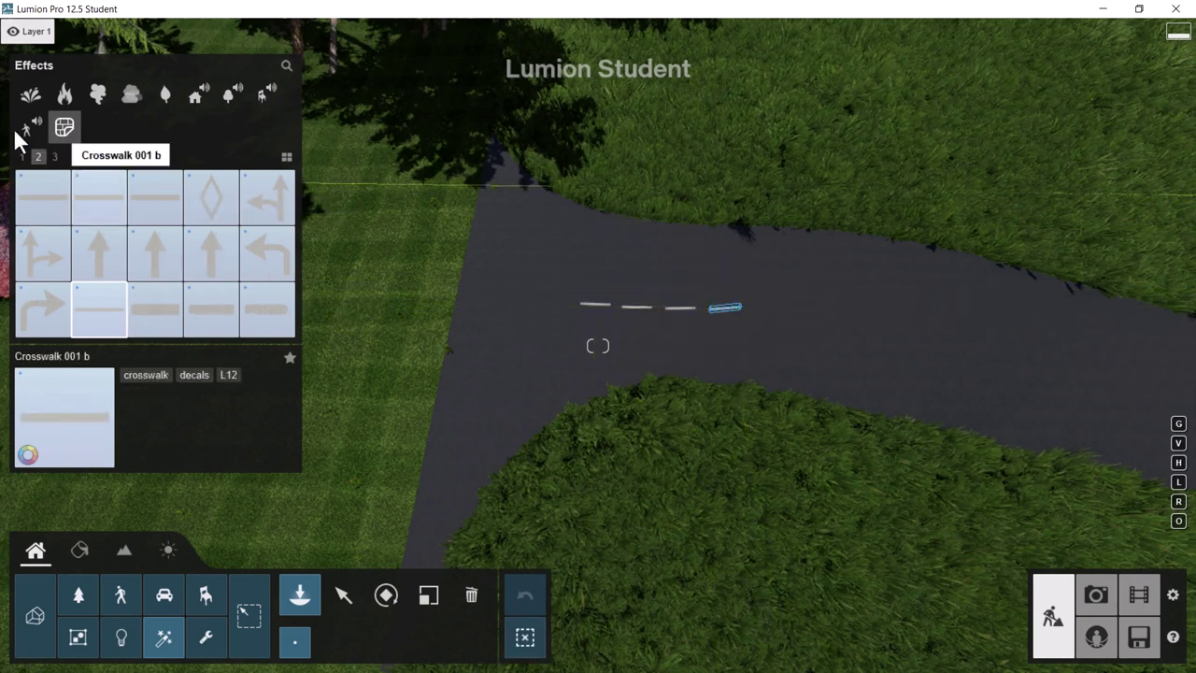
- Select all four Line 001 decals, space them evenly and align their rotation
left_click(344, 595)
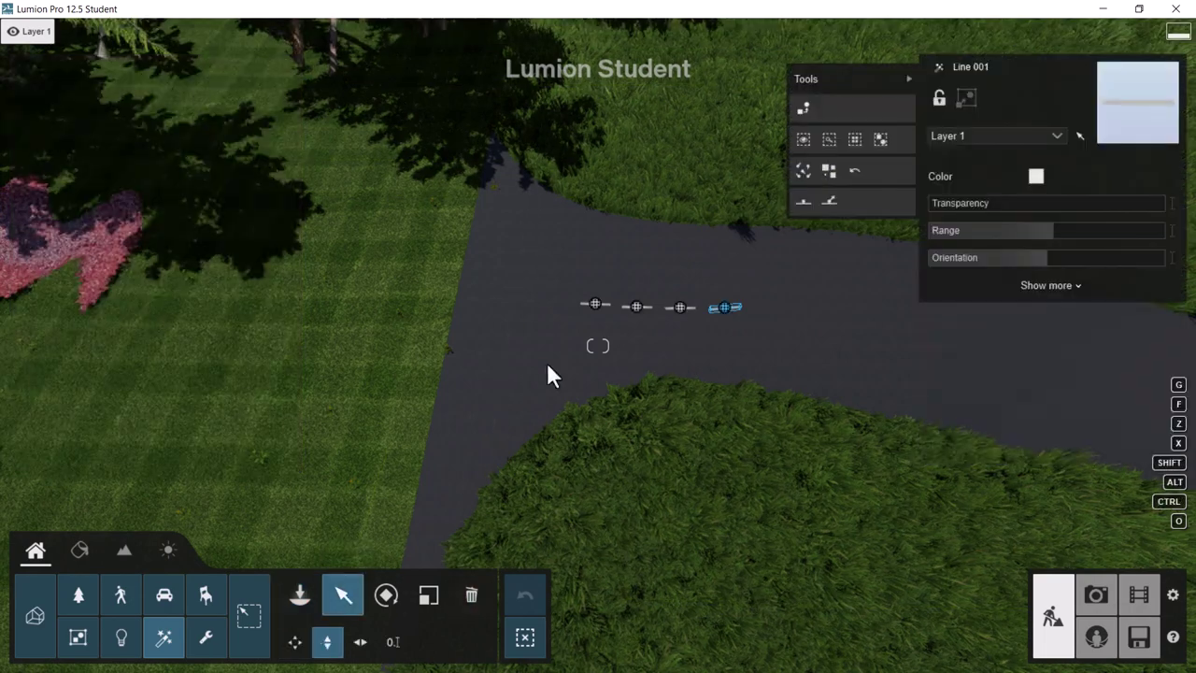
scroll(625, 313, "up", 3)
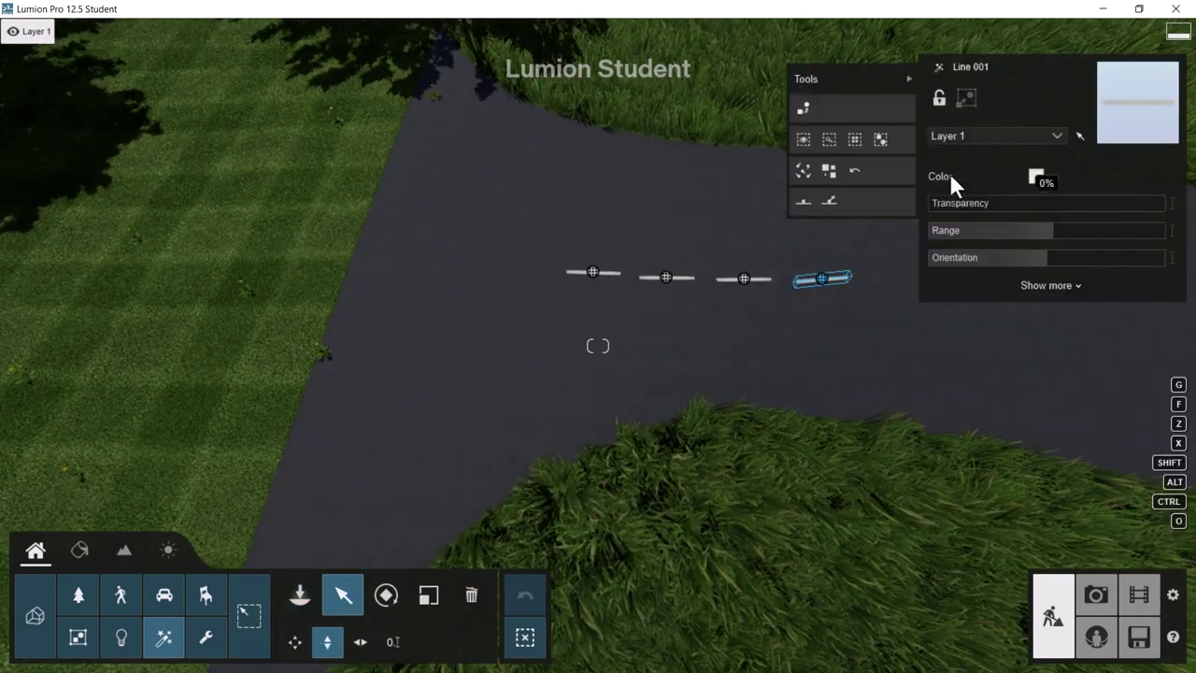
left_click(857, 136)
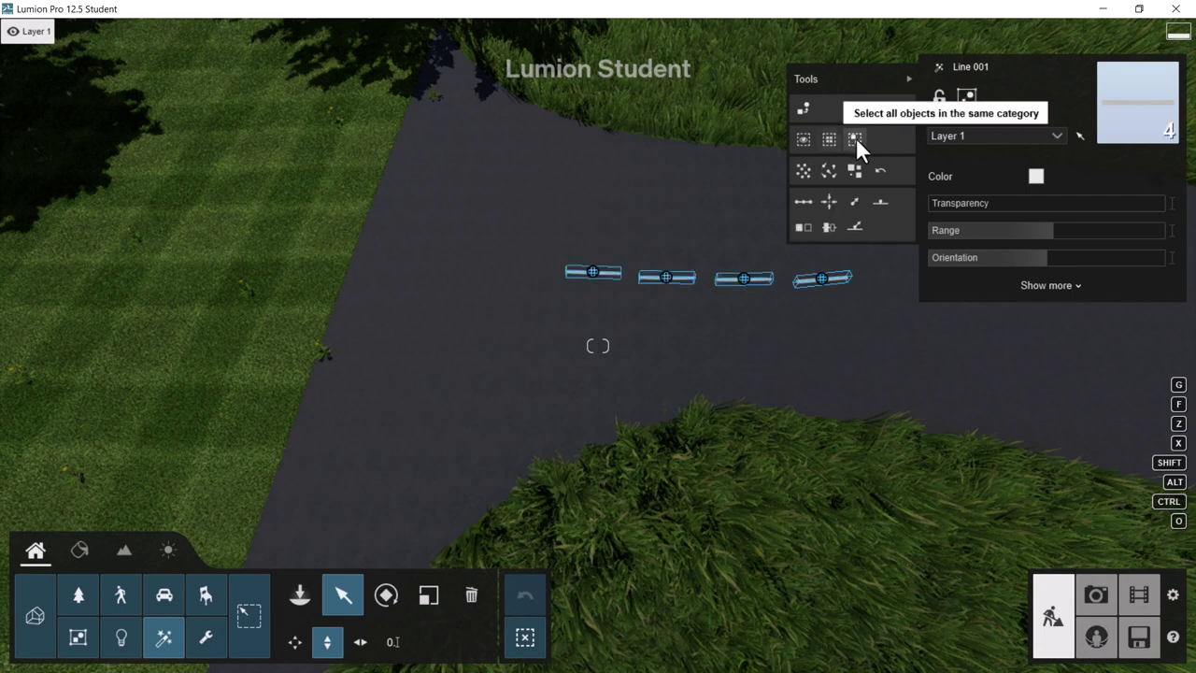
left_click(805, 201)
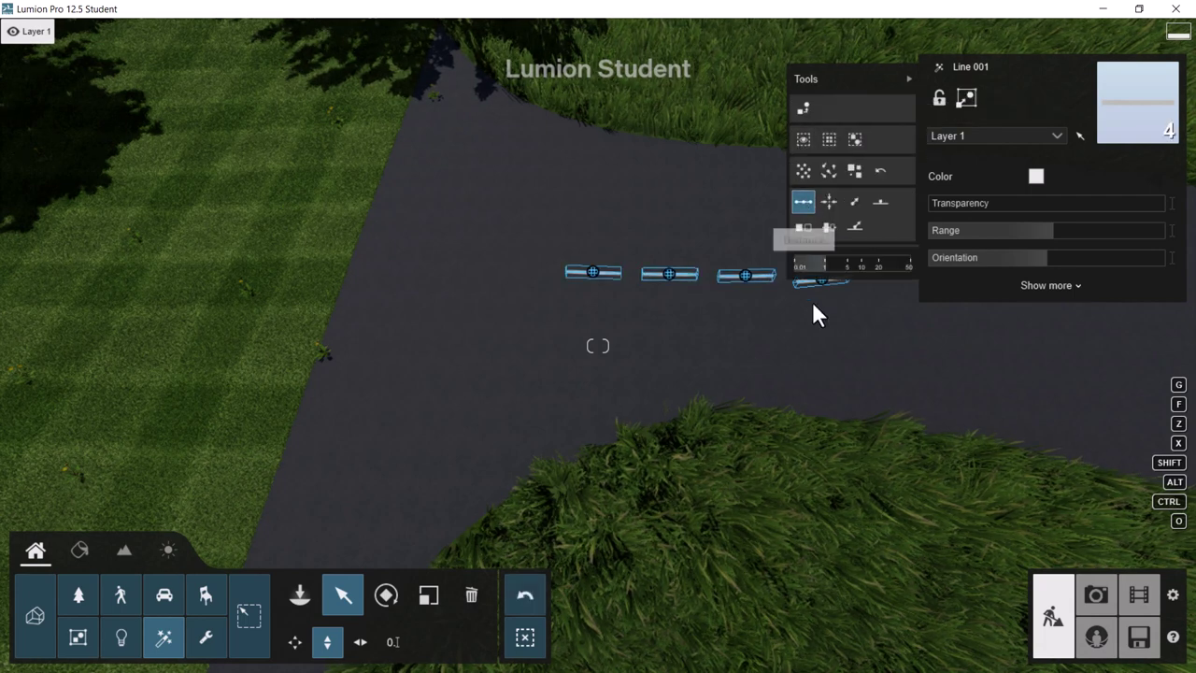
left_click(858, 200)
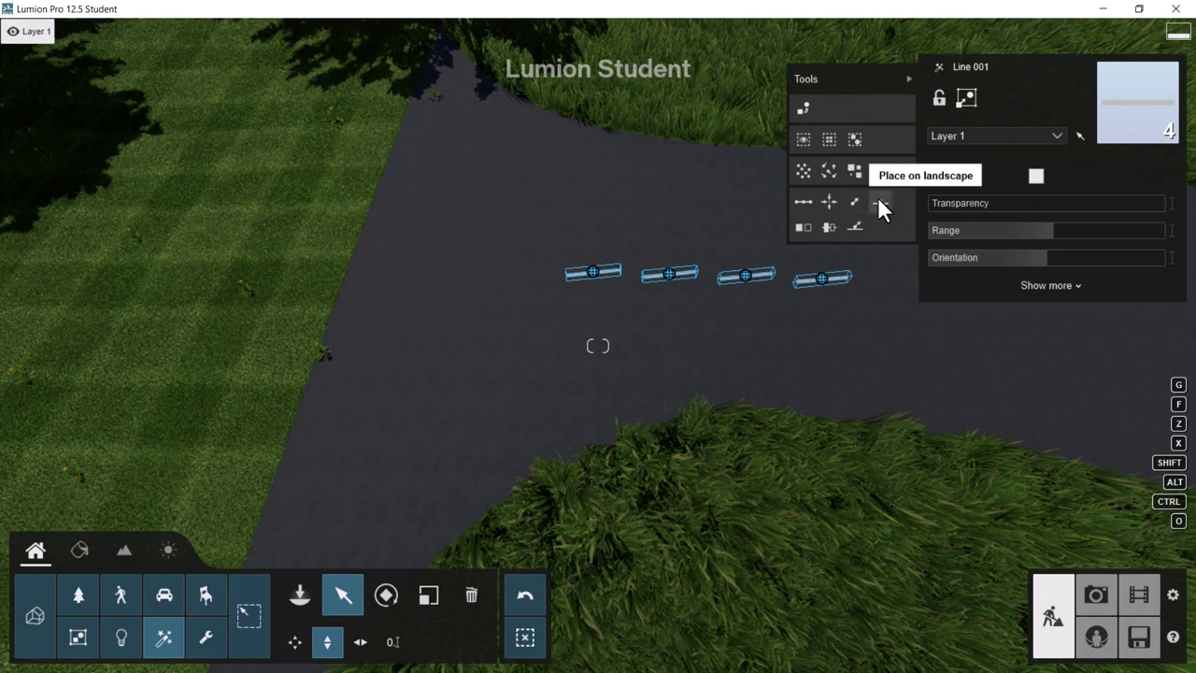
mouse_move(686, 313)
right_mouse_down()
mouse_move(670, 309)
mouse_move(680, 301)
right_mouse_up()
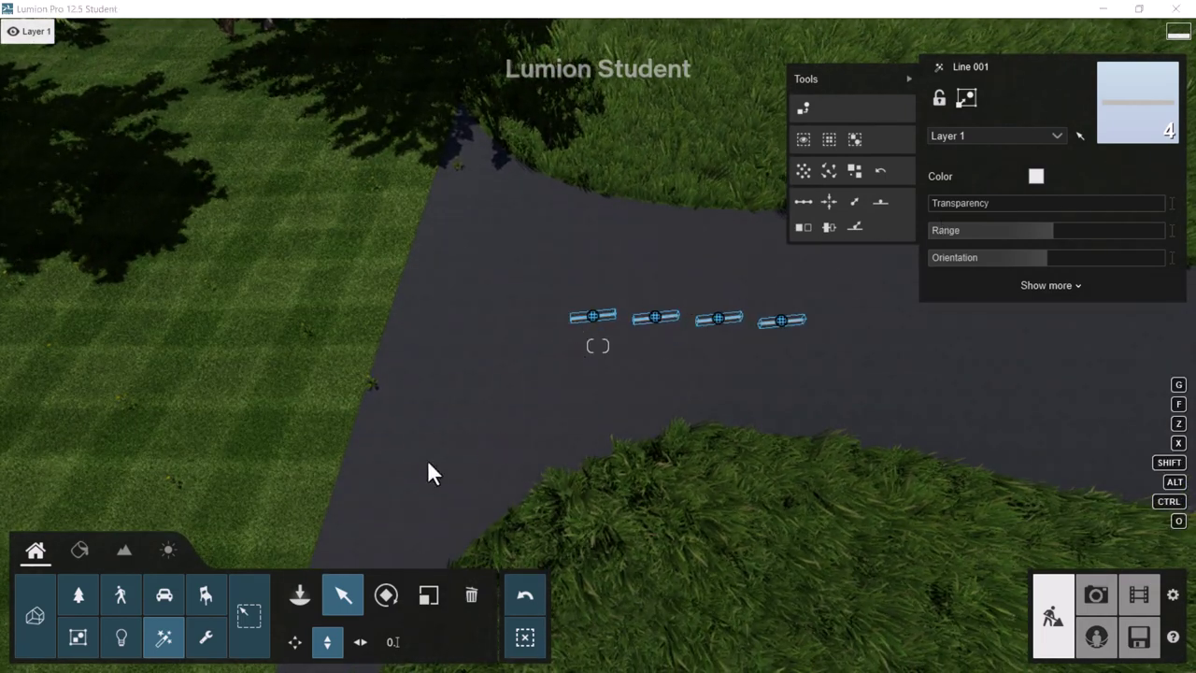
- Rotate the first Line 001 decal to a 90° heading
left_click(526, 639)
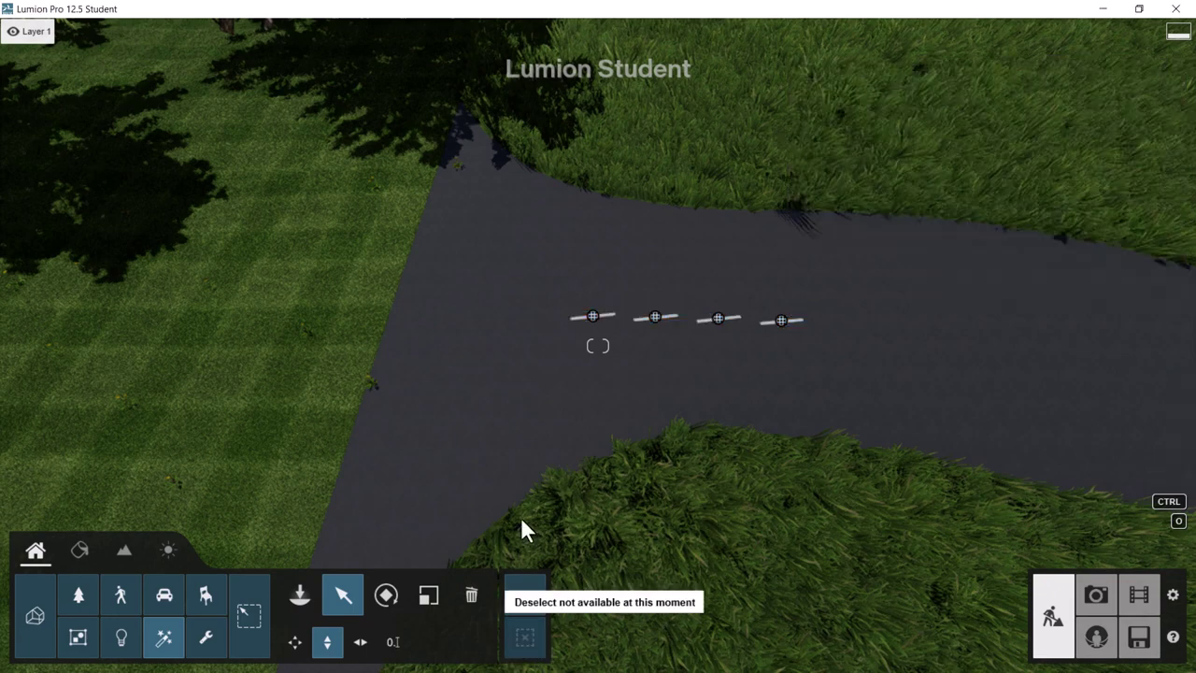
left_click(595, 317)
scroll(600, 314, "up", 5)
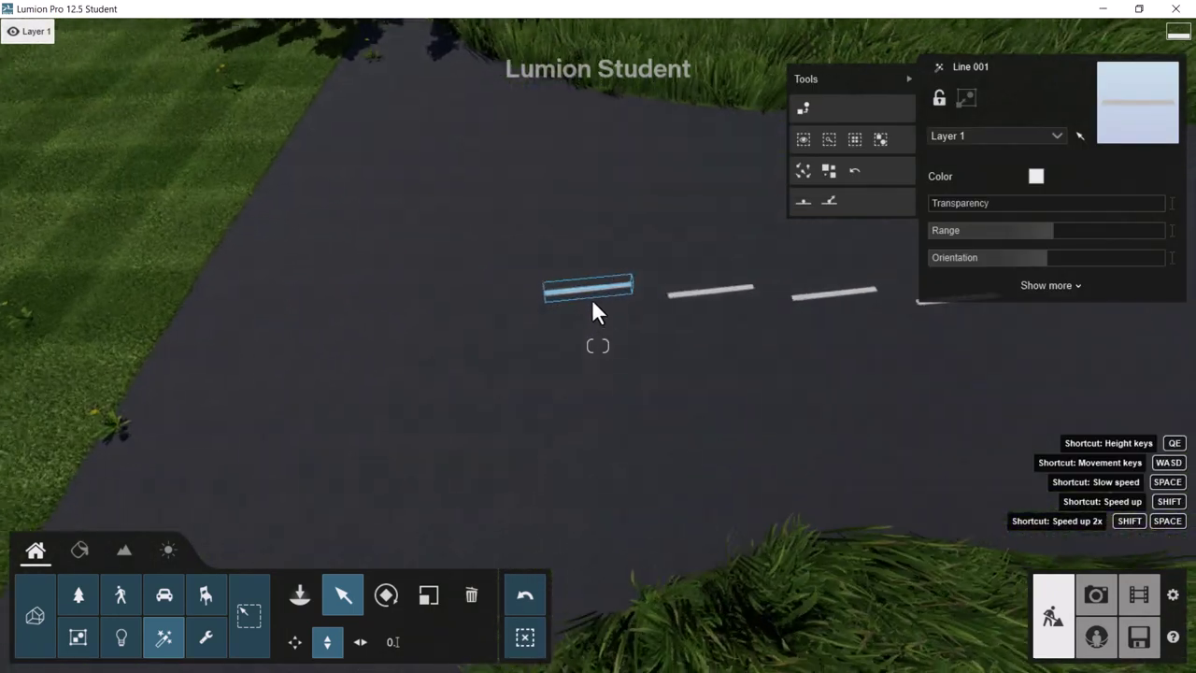
left_click(391, 572)
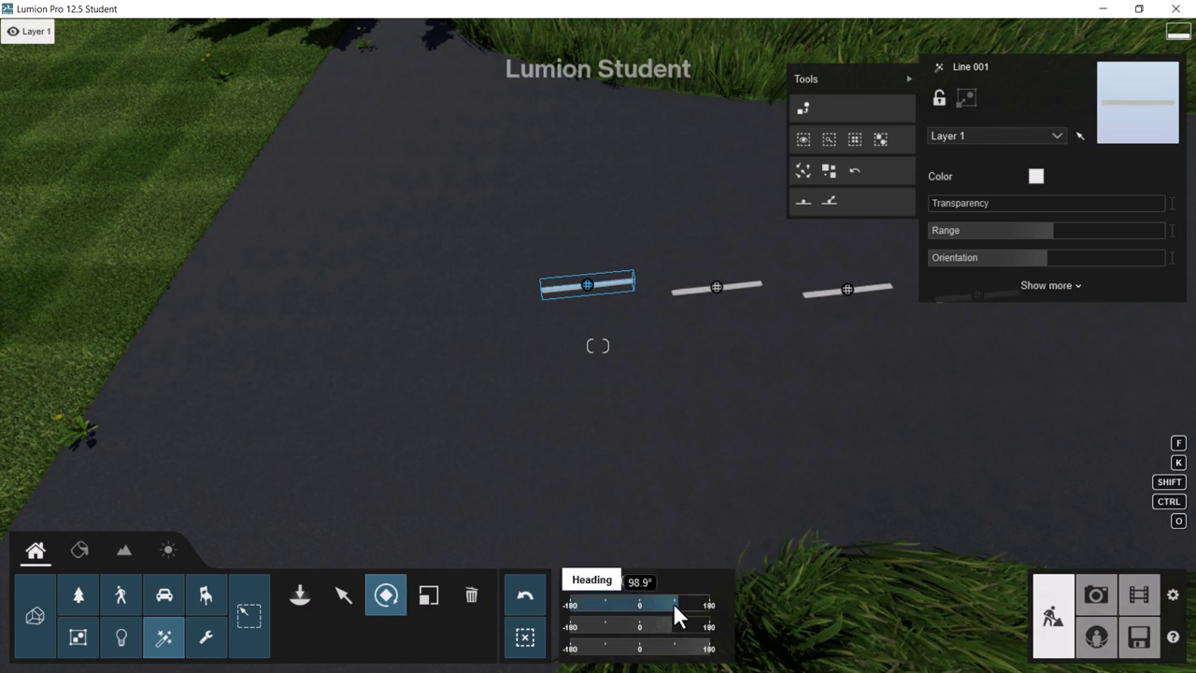
mouse_move(673, 602)
left_mouse_down()
mouse_move(658, 599)
mouse_move(675, 604)
left_mouse_up()
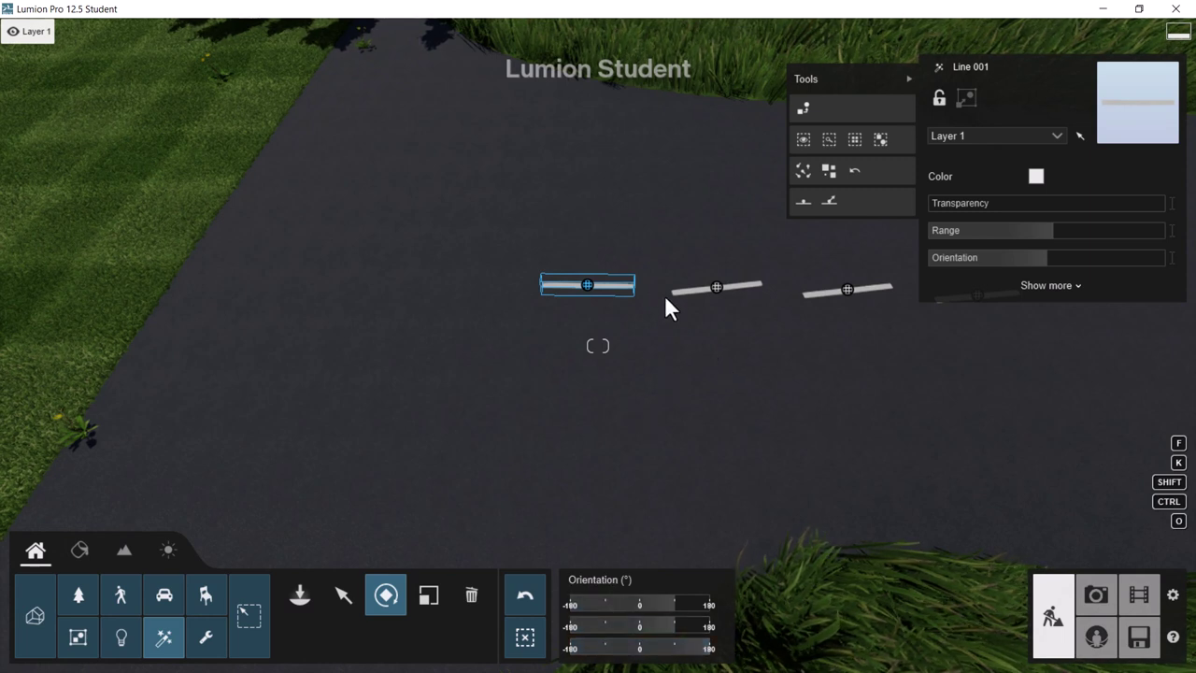
- Align all four lines' rotation to the first and preview the site in Photo mode
left_click(856, 139)
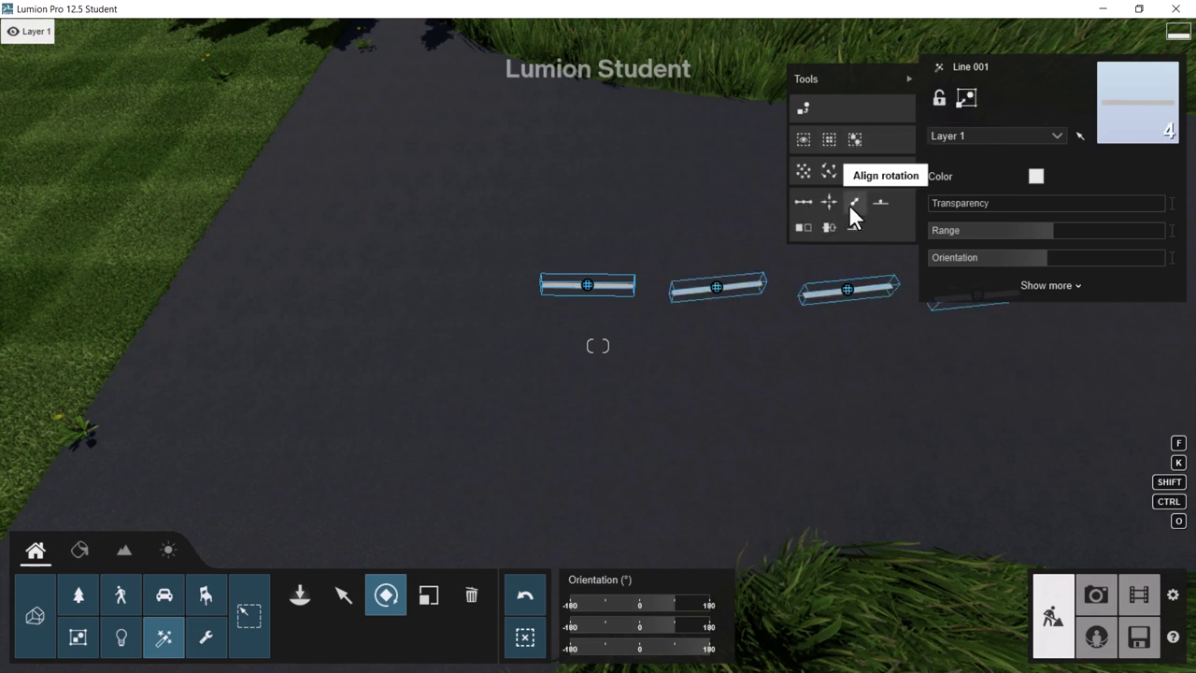
left_click(850, 202)
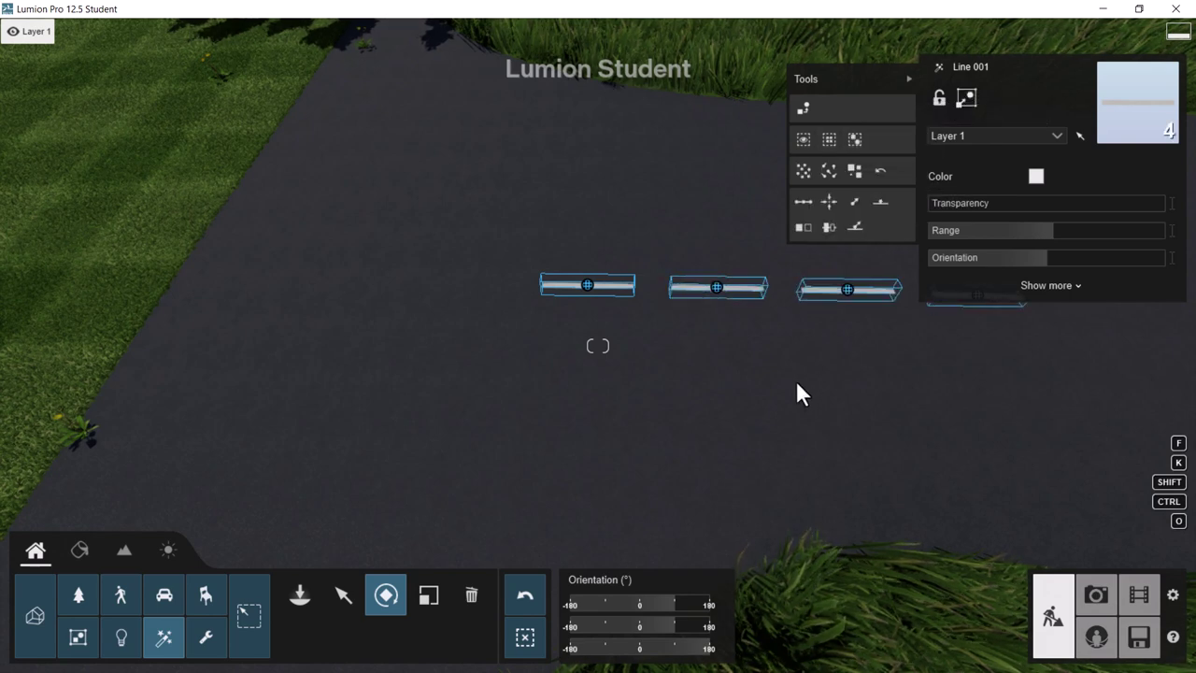
right_click_drag(796, 395, 796, 396)
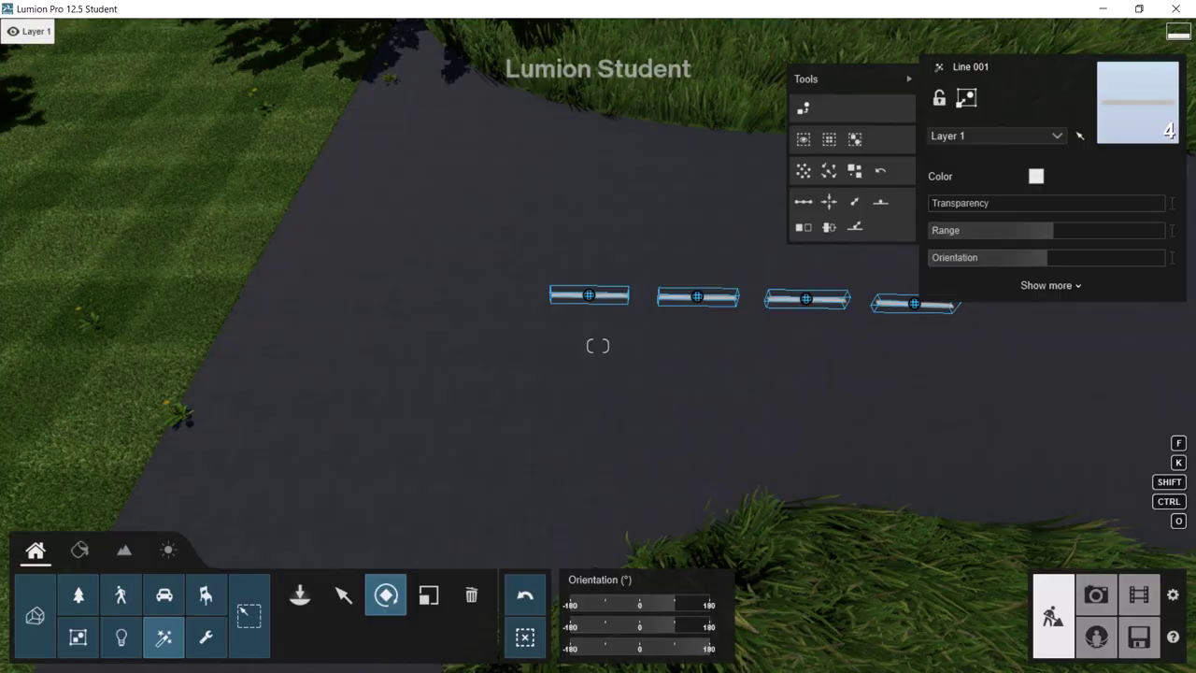
left_click(1096, 595)
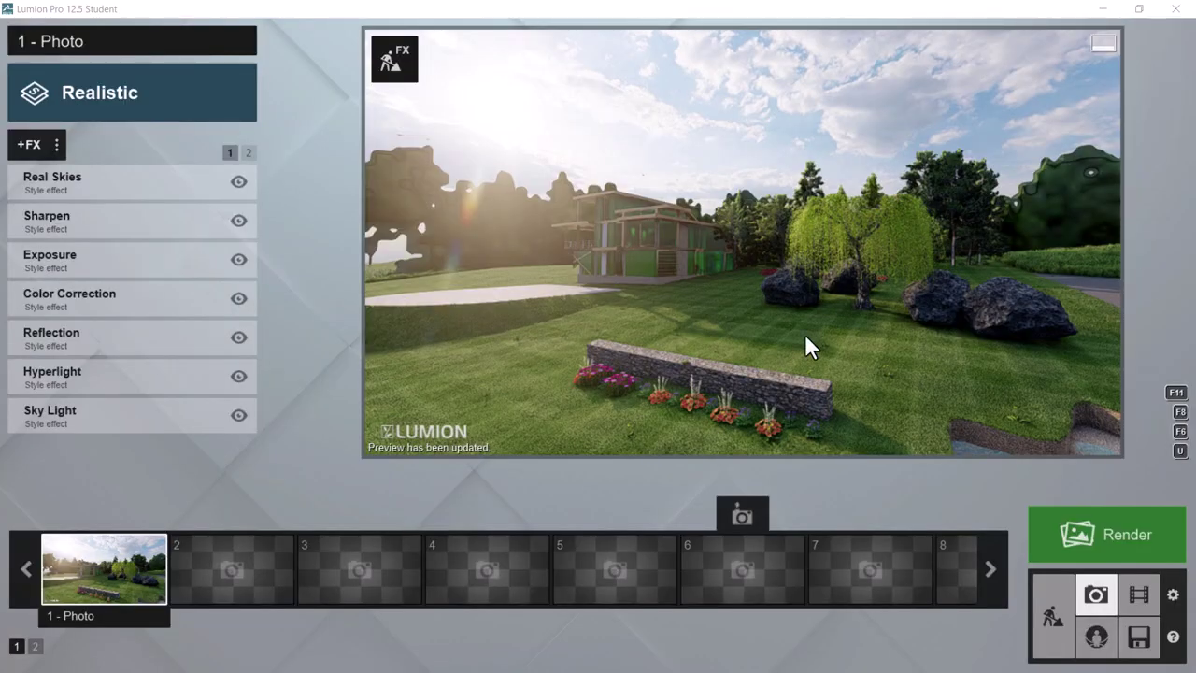